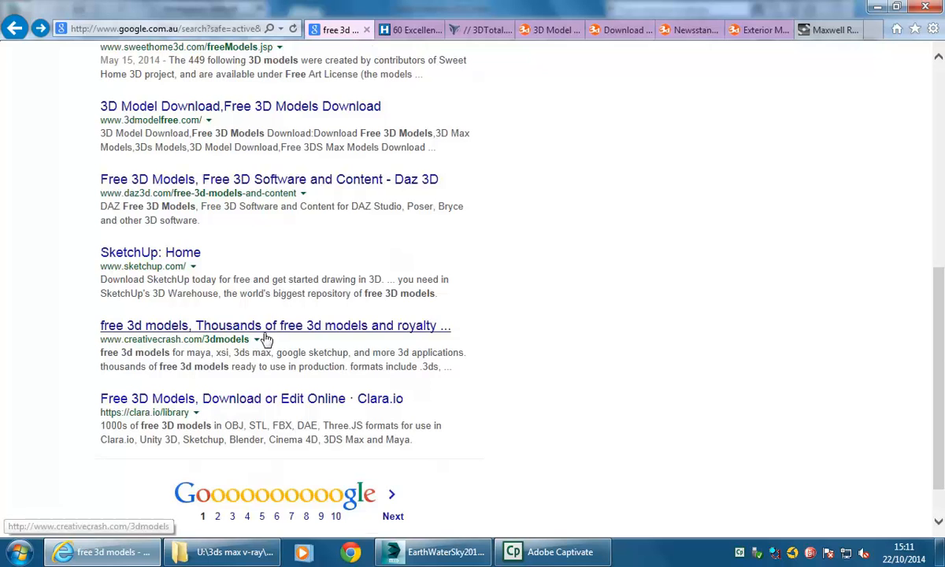
Look over the search results for free 3D models and the 3DTotal home page.
scroll(224, 191, up, 5)
scroll(222, 187, up, 1)
scroll(223, 187, down, 1)
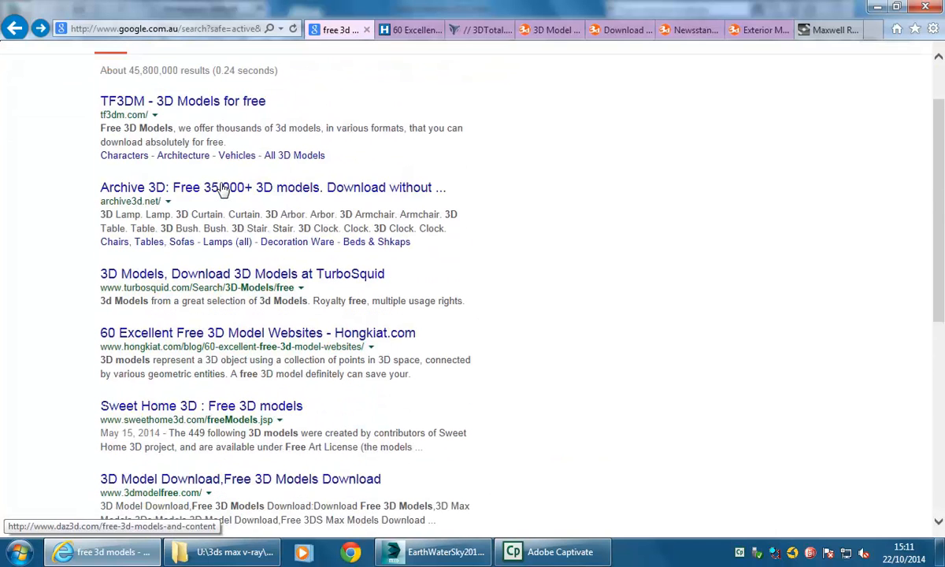
click(537, 32)
click(471, 30)
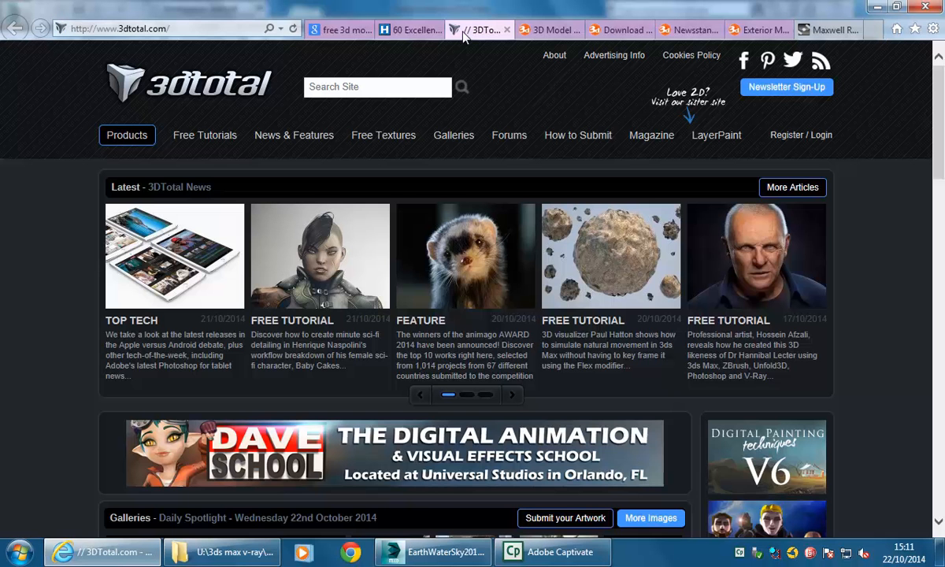
View the Hongkiat article "60 Excellent Free 3D Model Websites" from its title through the introduction and usage rights note.
click(407, 32)
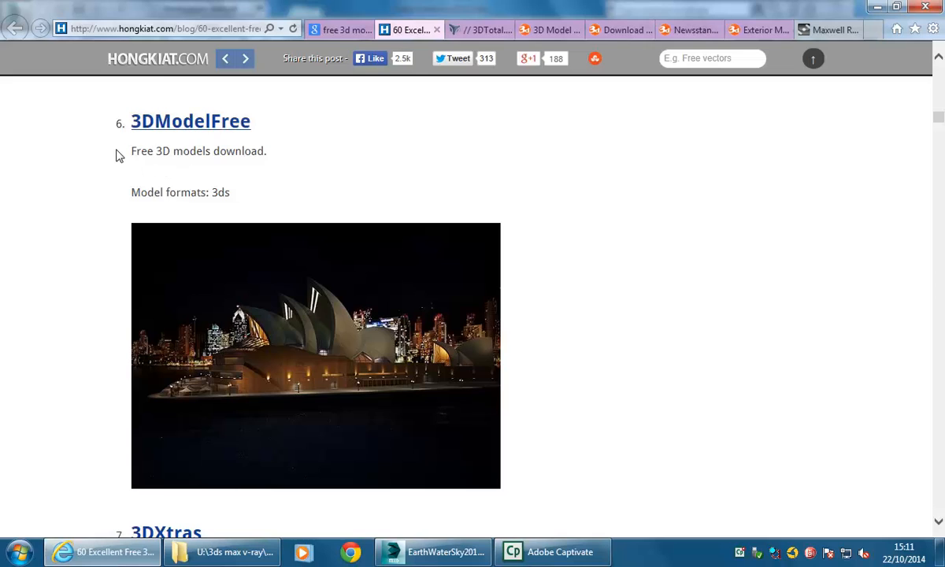
scroll(117, 155, up, 20)
scroll(117, 150, up, 6)
scroll(102, 220, down, 2)
scroll(88, 225, down, 2)
scroll(84, 207, down, 1)
scroll(118, 211, up, 3)
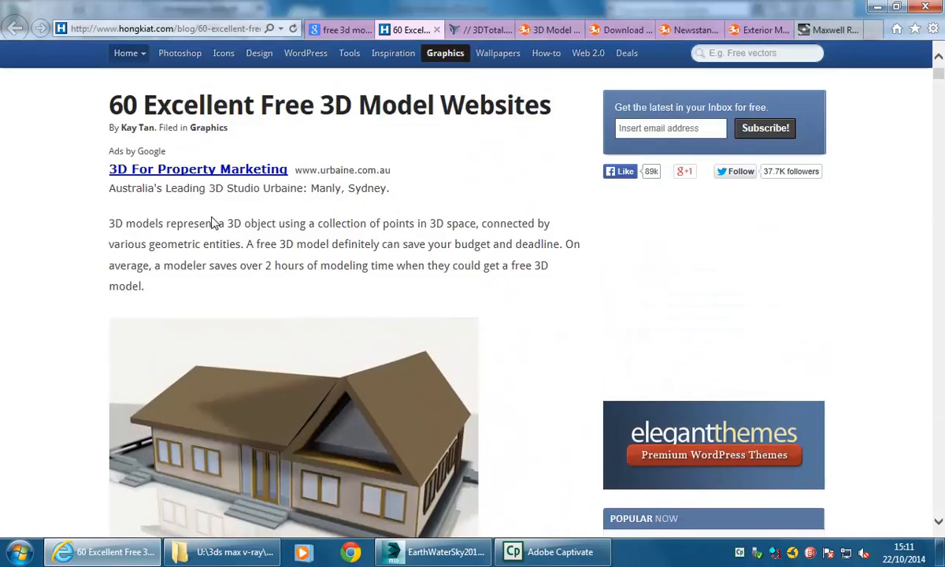
scroll(110, 230, down, 8)
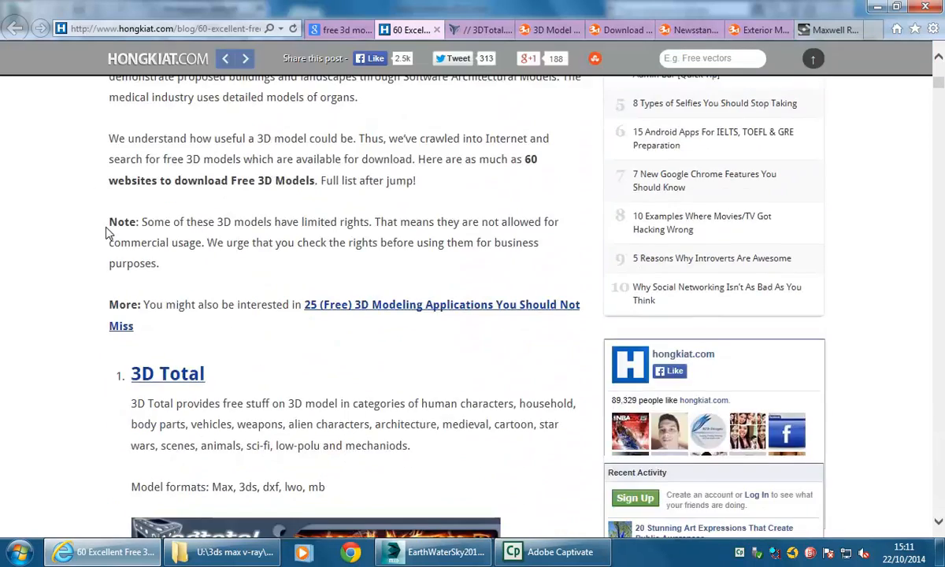
Read the article's 3D Total and TurboSquid entries, including the model formats each site offers.
scroll(102, 252, down, 1)
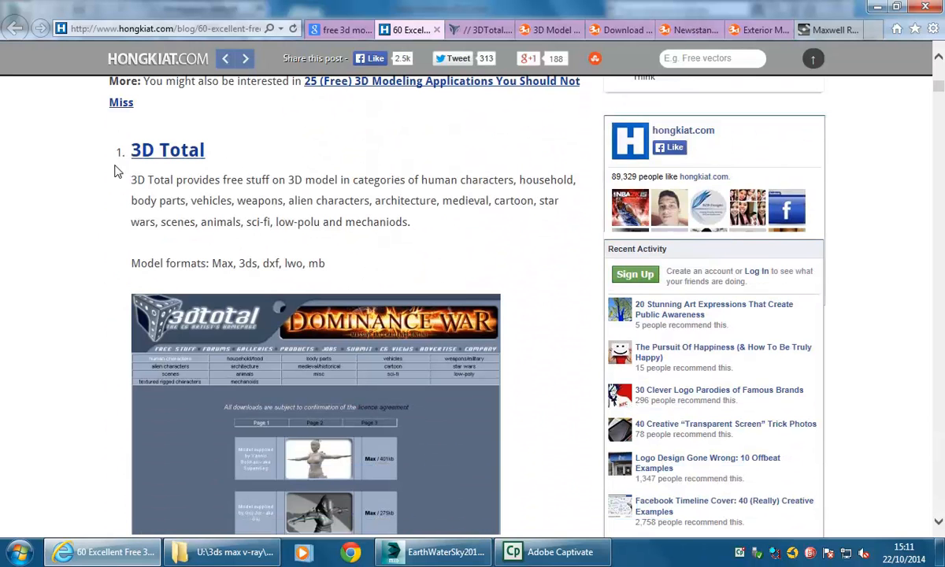
scroll(112, 209, down, 5)
scroll(63, 274, down, 1)
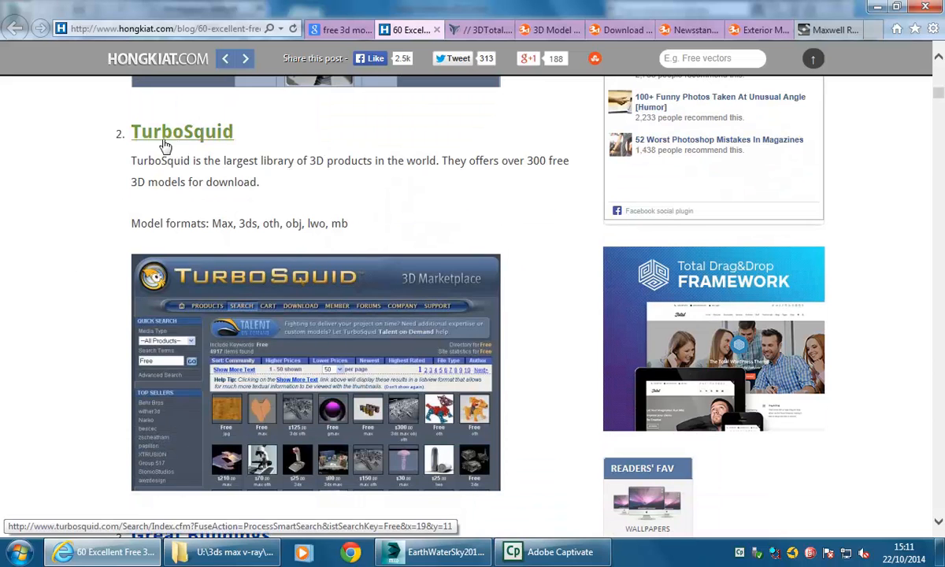
scroll(24, 265, down, 3)
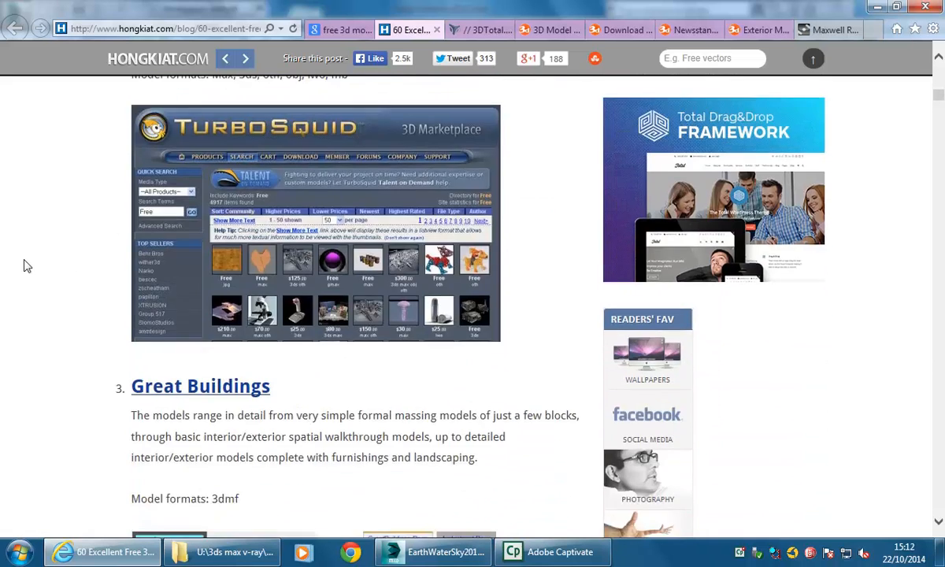
scroll(43, 252, up, 2)
scroll(79, 232, up, 1)
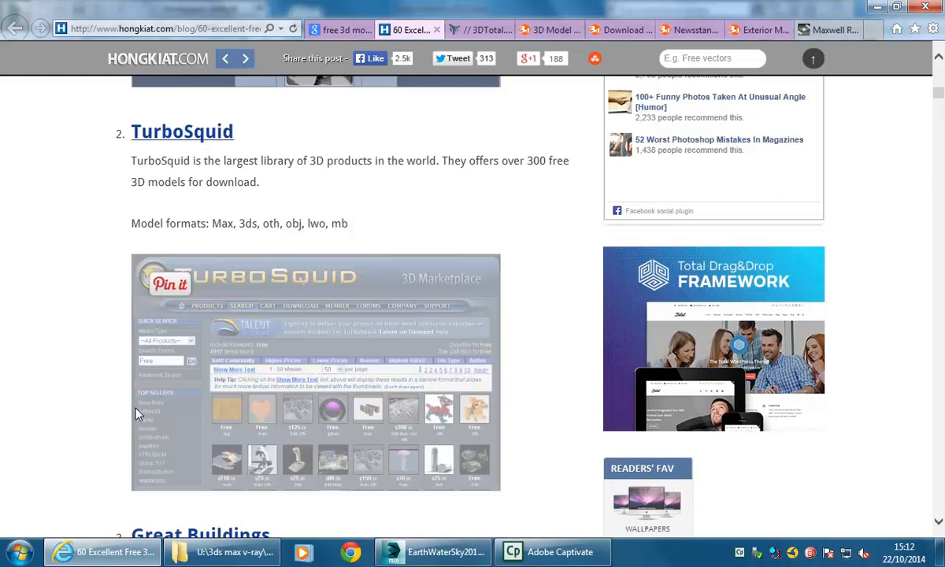
Read the Great Buildings, Archive3D.net and Google 3D Warehouse entries, checking the model formats listed for each.
scroll(97, 283, down, 6)
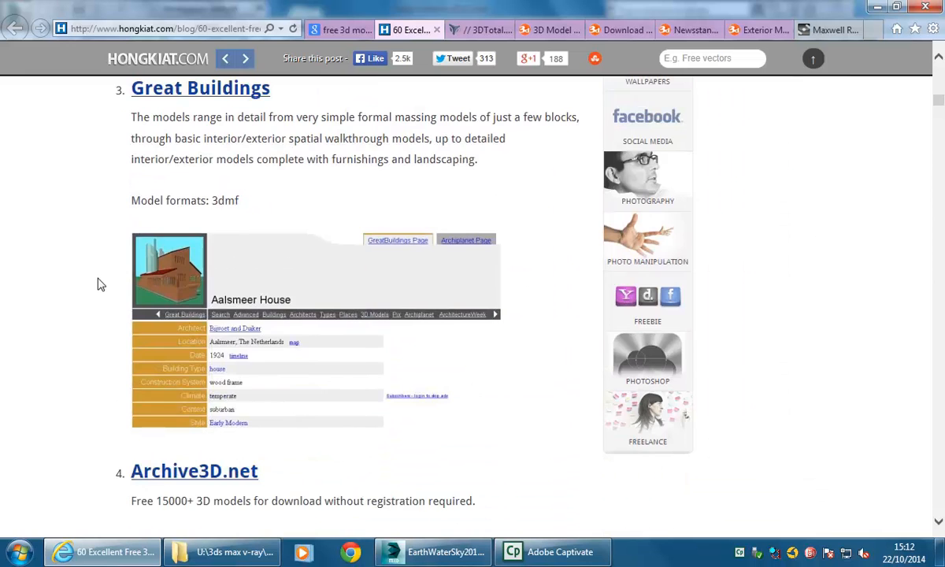
scroll(82, 225, up, 1)
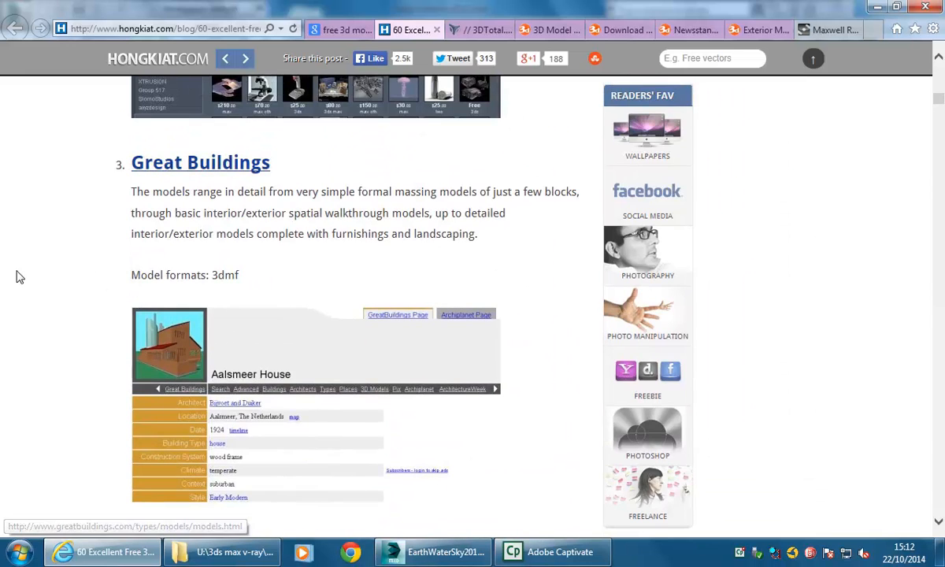
scroll(89, 283, down, 5)
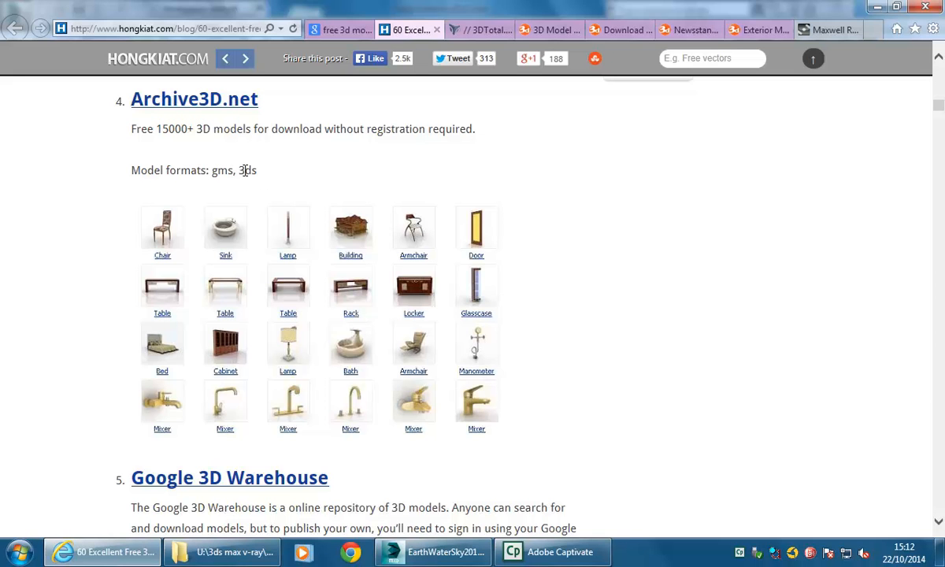
drag(240, 171, 267, 170)
click(248, 171)
scroll(67, 223, down, 5)
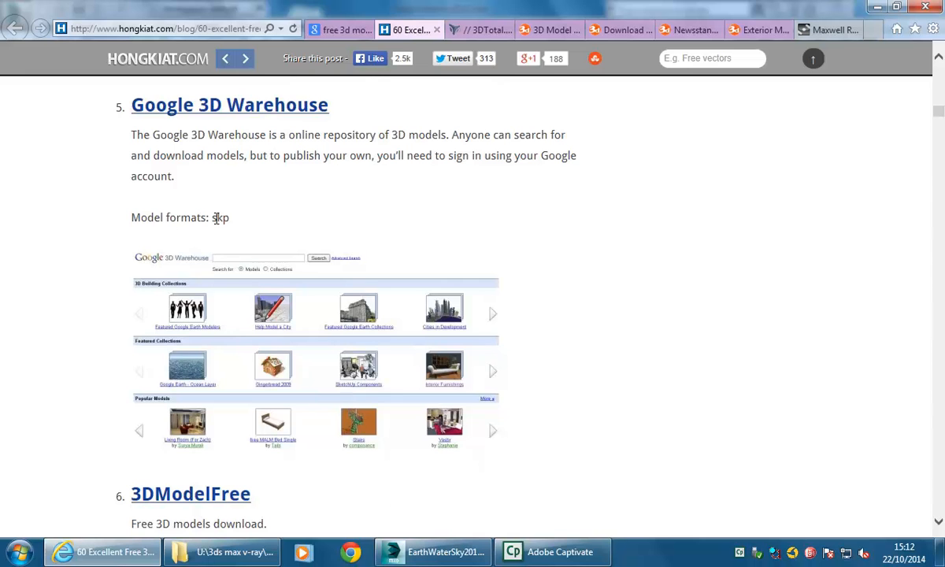
Switch to 3ds Max and check the supported import file formats for Google SketchUp, leaving the import without choosing a file.
click(433, 551)
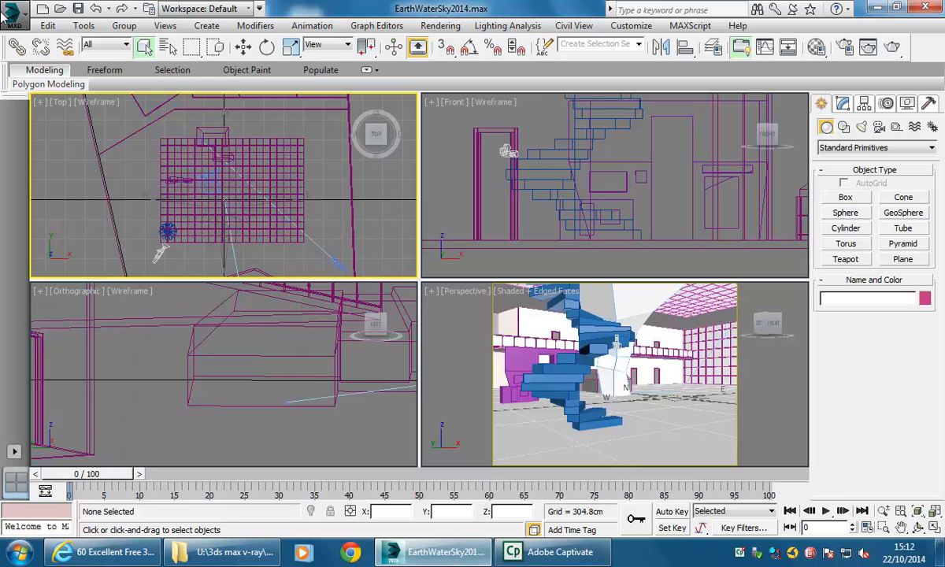
click(6, 16)
mouse_move(93, 215)
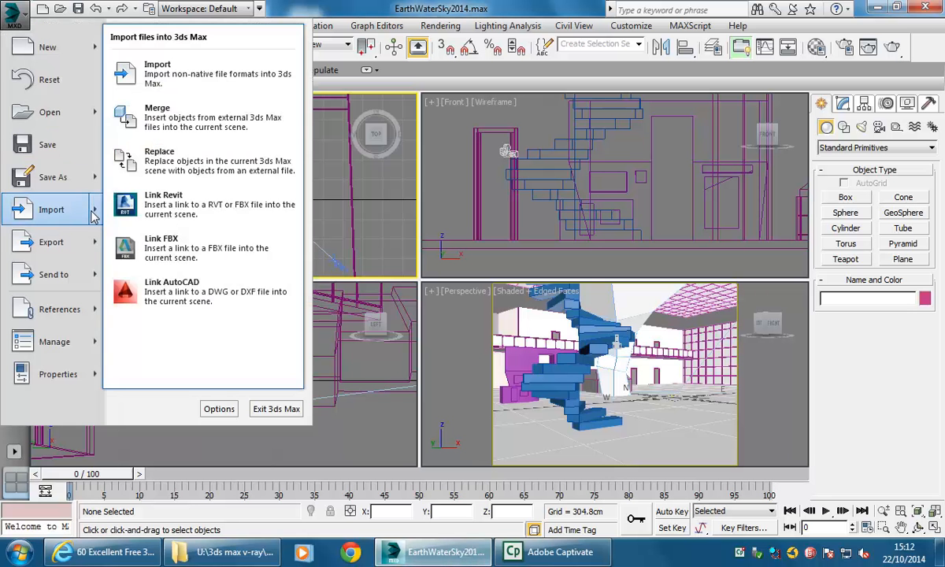
click(169, 70)
click(388, 450)
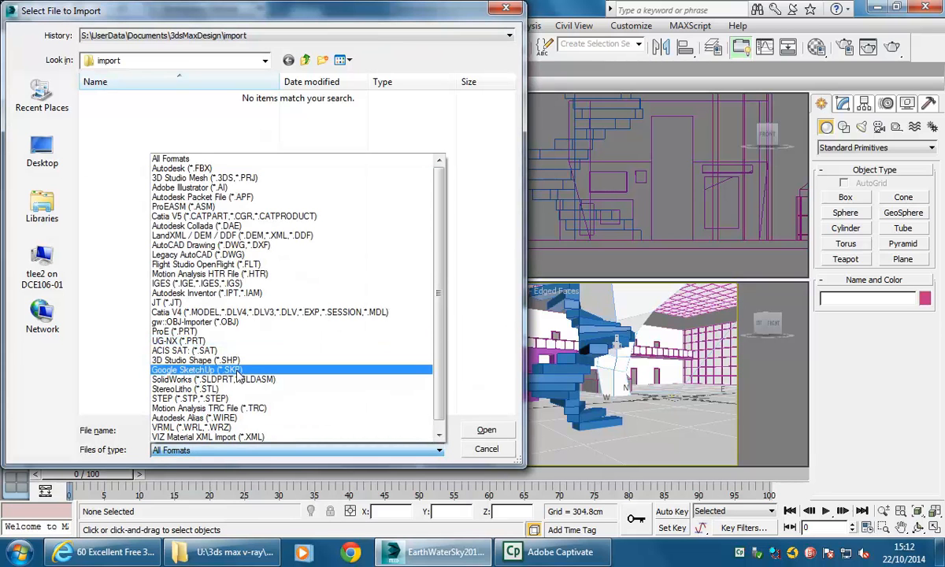
click(483, 356)
click(498, 452)
Return to the browser to view the article's 3DModelFree entry and that site's Terrace of a Penthouse Suite model page.
click(111, 555)
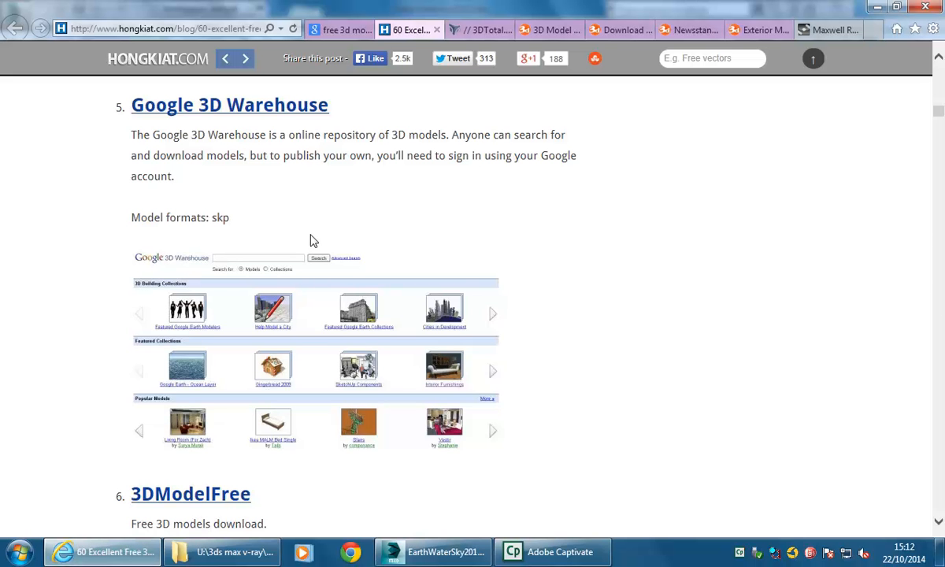
scroll(253, 246, down, 4)
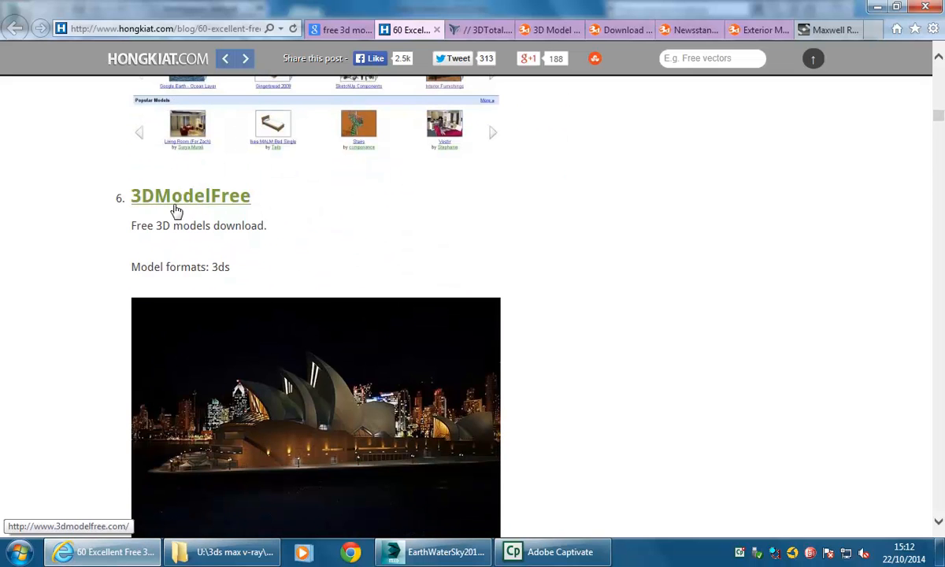
click(754, 30)
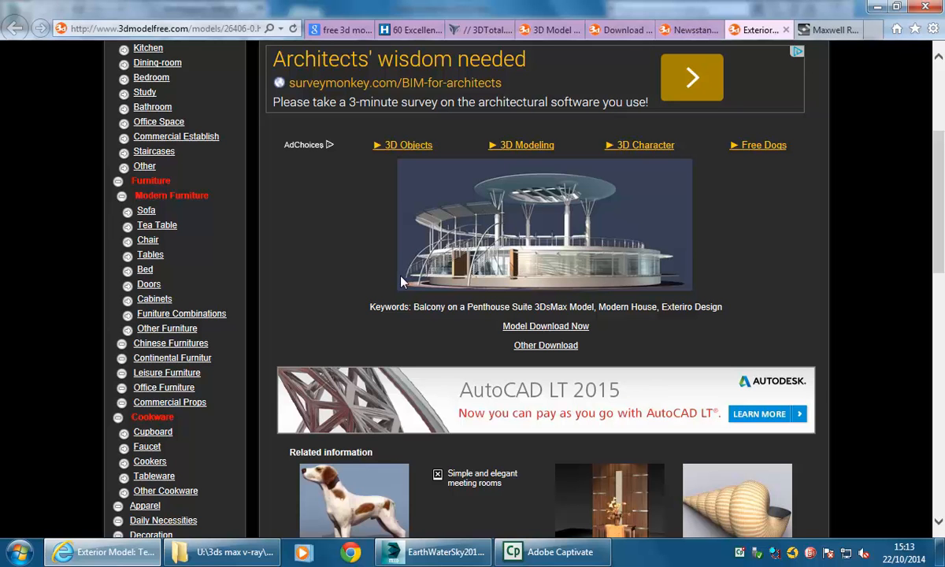
Browse the free models in 3DModelFree's Outdoor Public Facilities category.
click(670, 30)
click(620, 30)
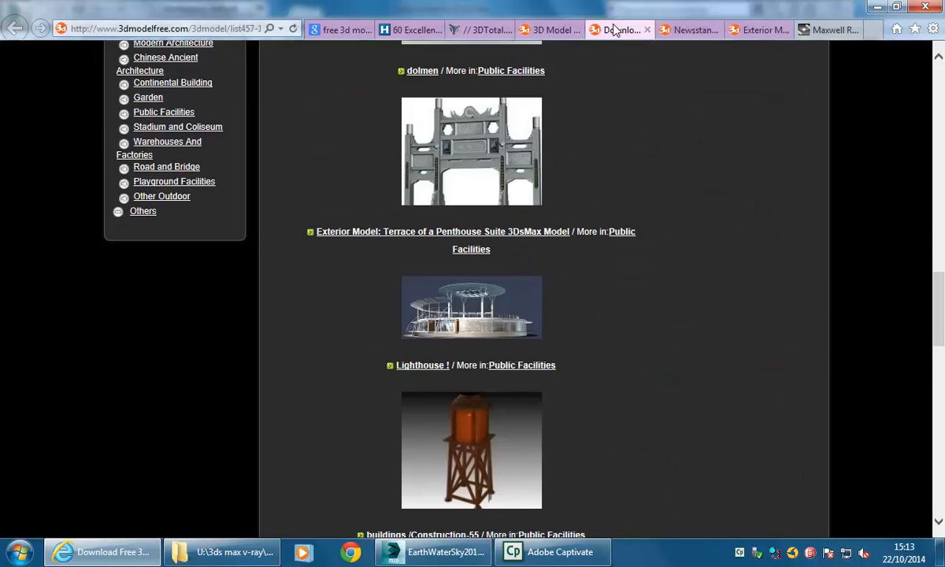
scroll(420, 299, down, 8)
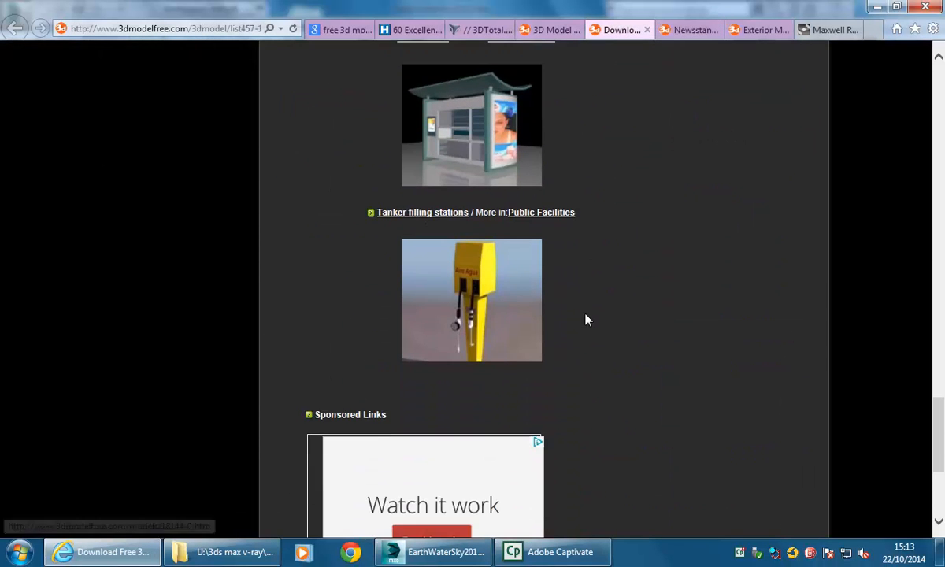
scroll(587, 319, up, 6)
scroll(587, 319, up, 12)
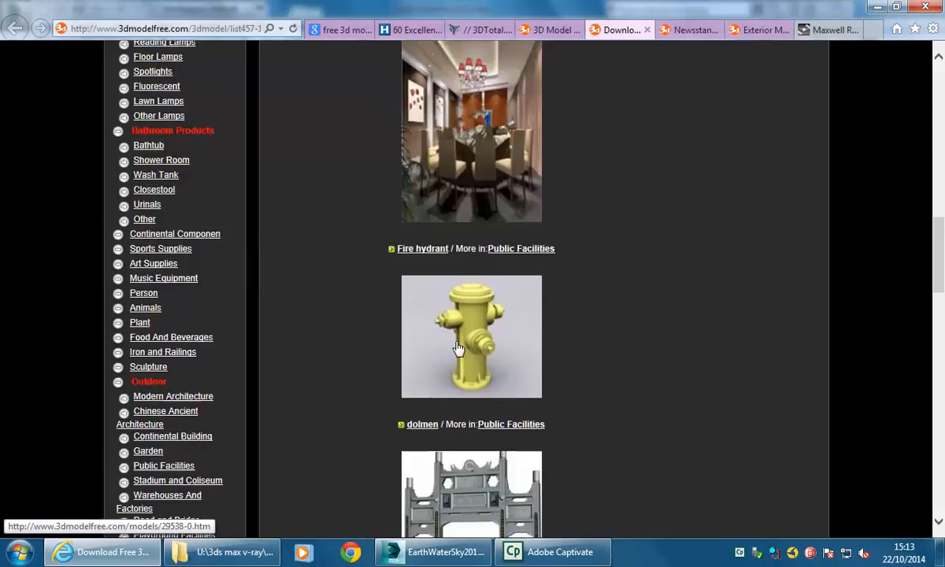
scroll(459, 349, up, 6)
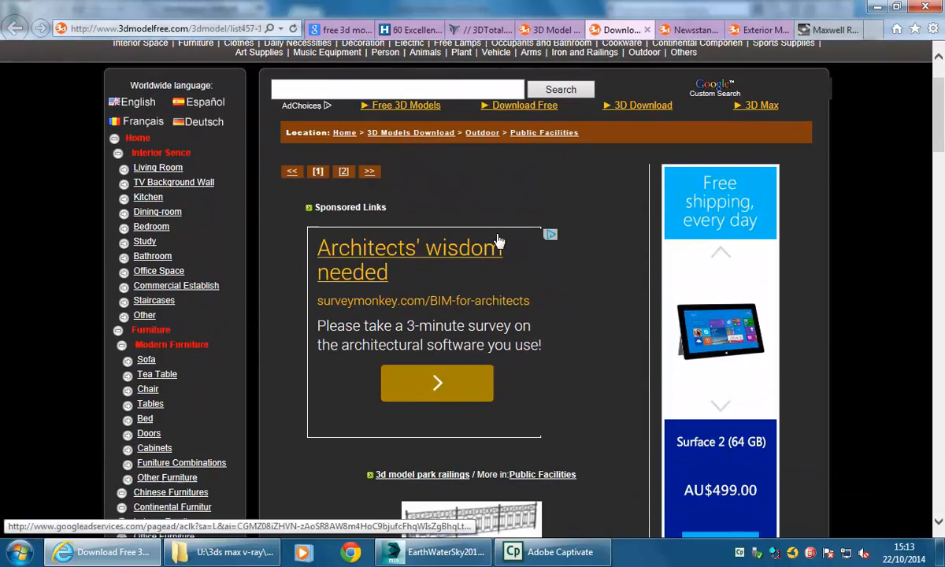
Download the Terrace of a Penthouse Suite model as 5.rar into the 3ds max v-ray folder, replacing the existing file.
click(750, 30)
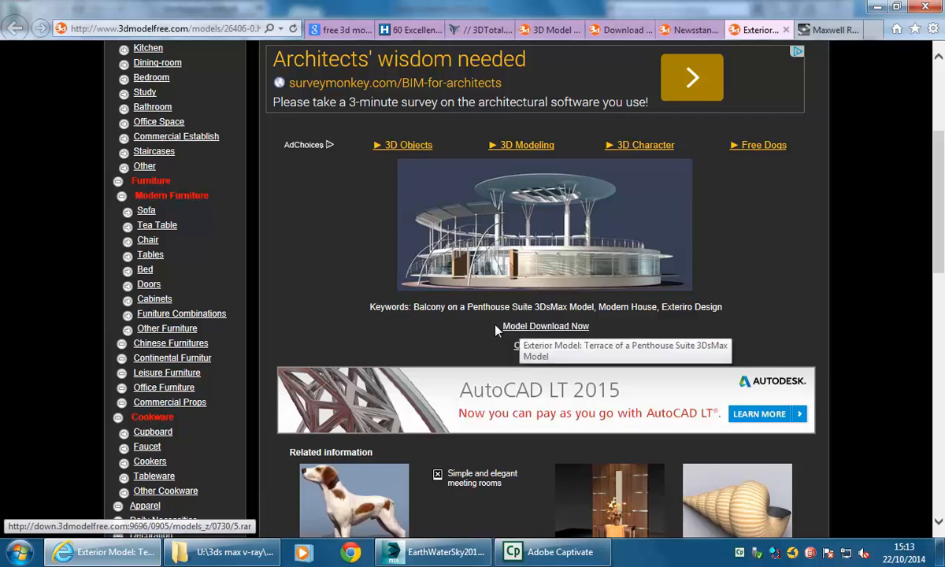
click(562, 327)
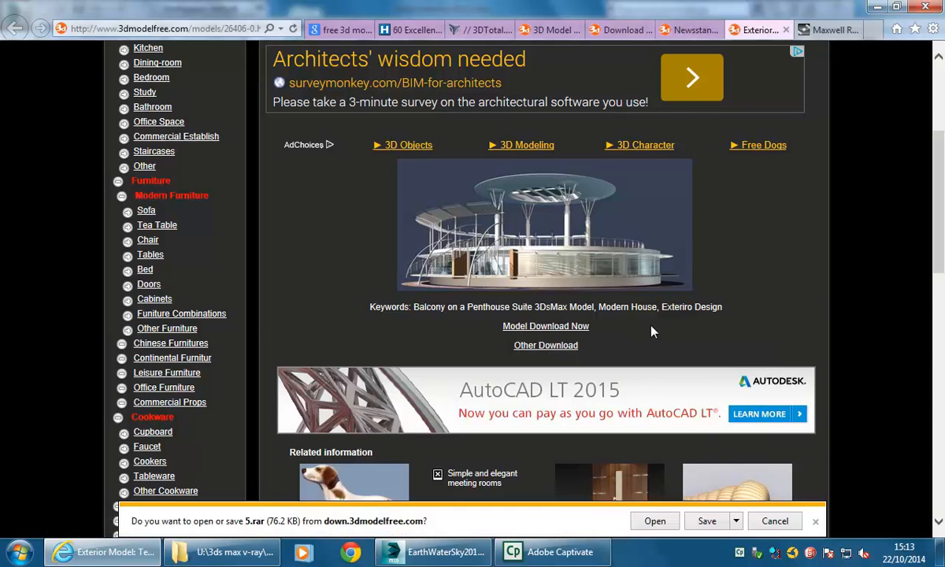
click(737, 521)
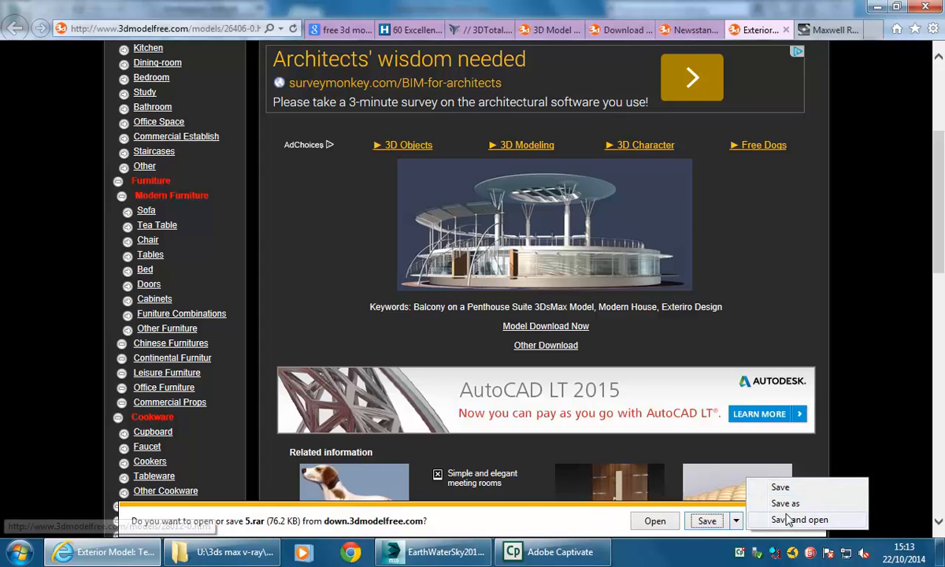
click(783, 501)
click(303, 206)
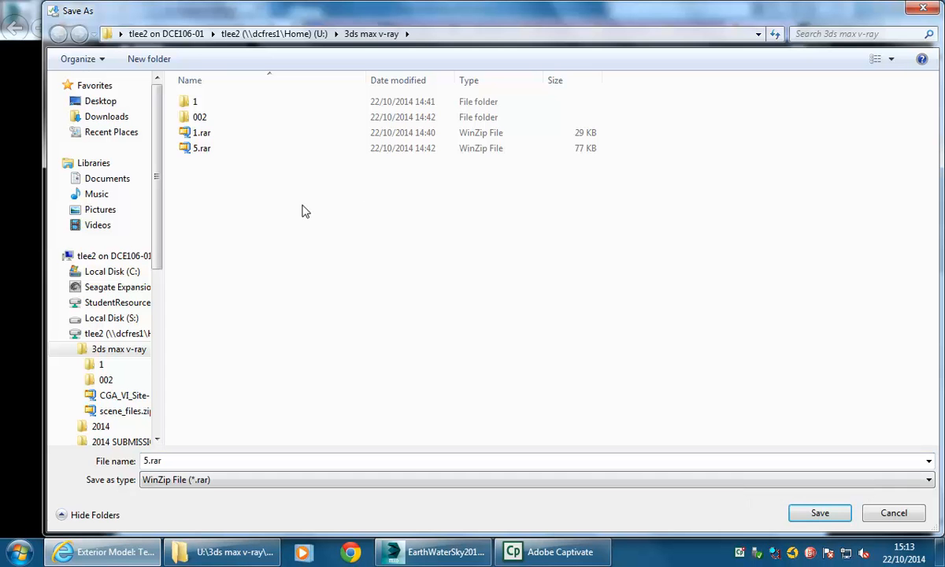
click(797, 522)
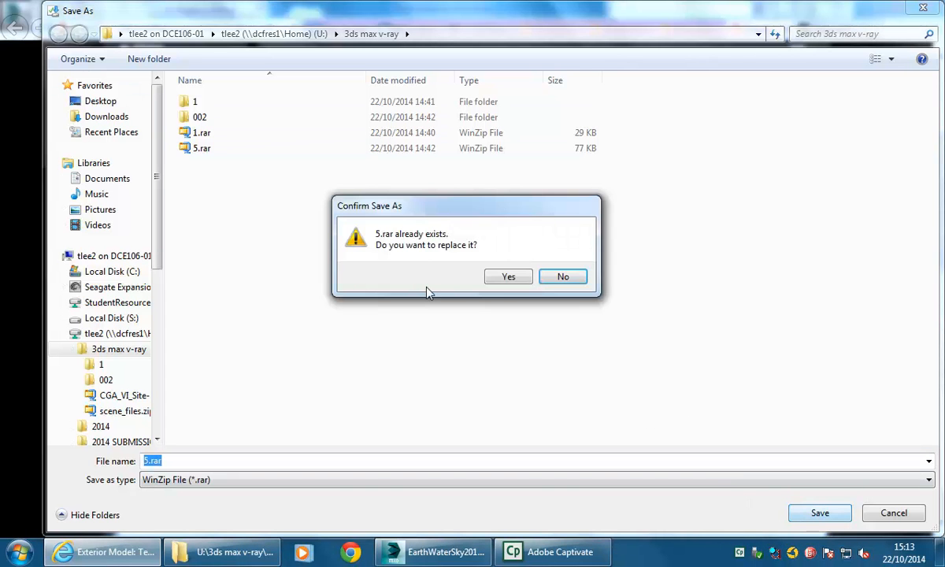
click(492, 276)
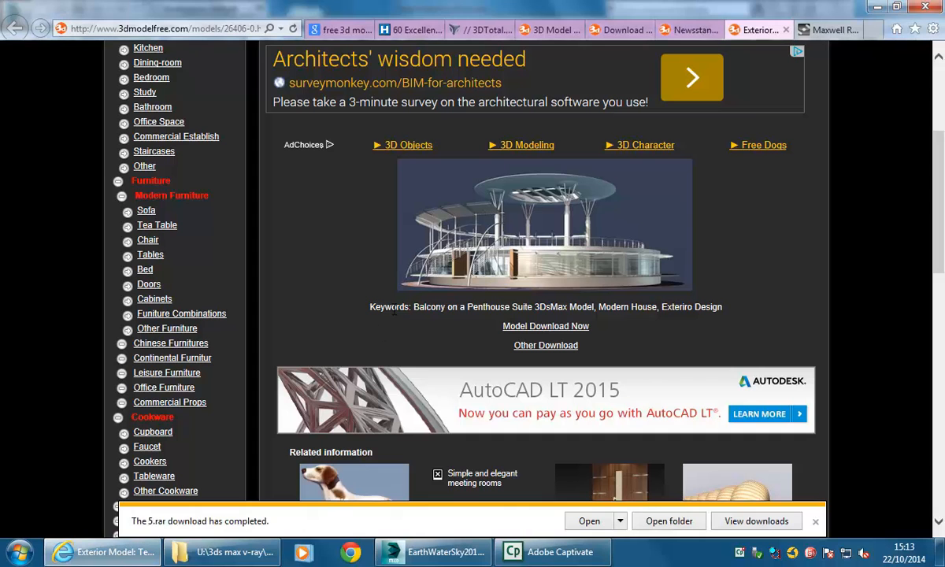
Check the WinZip extraction options for 5.rar in the 3ds max v-ray folder, leaving the archive unextracted.
mouse_move(441, 558)
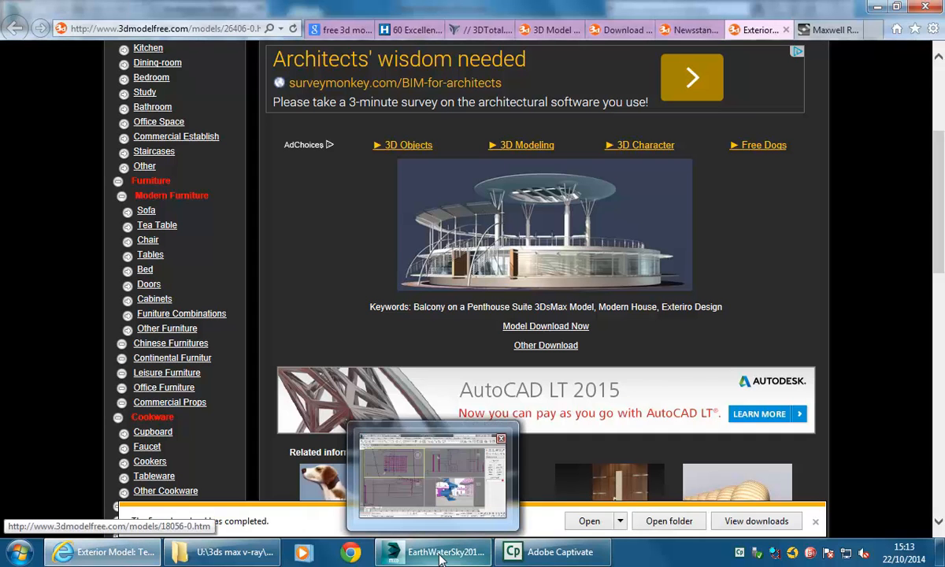
click(226, 553)
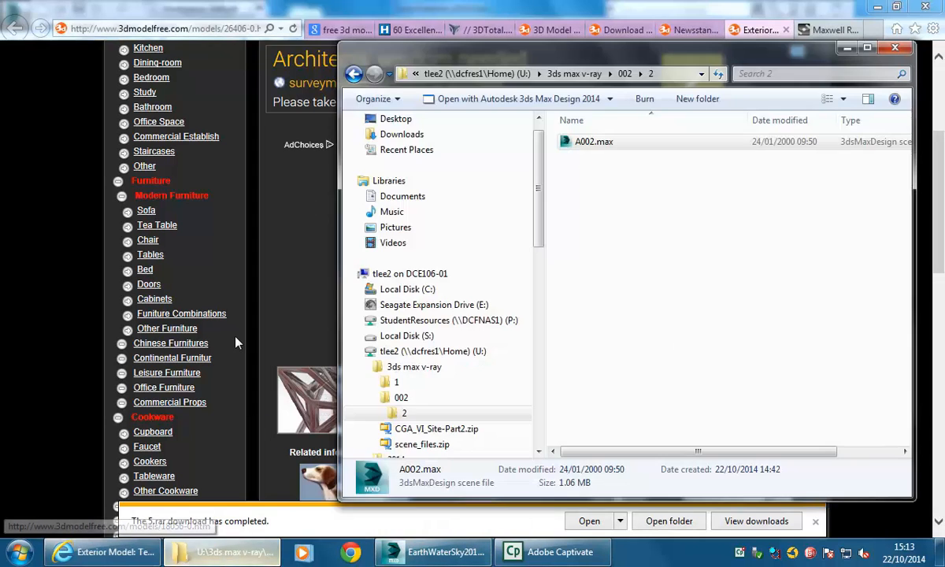
click(402, 369)
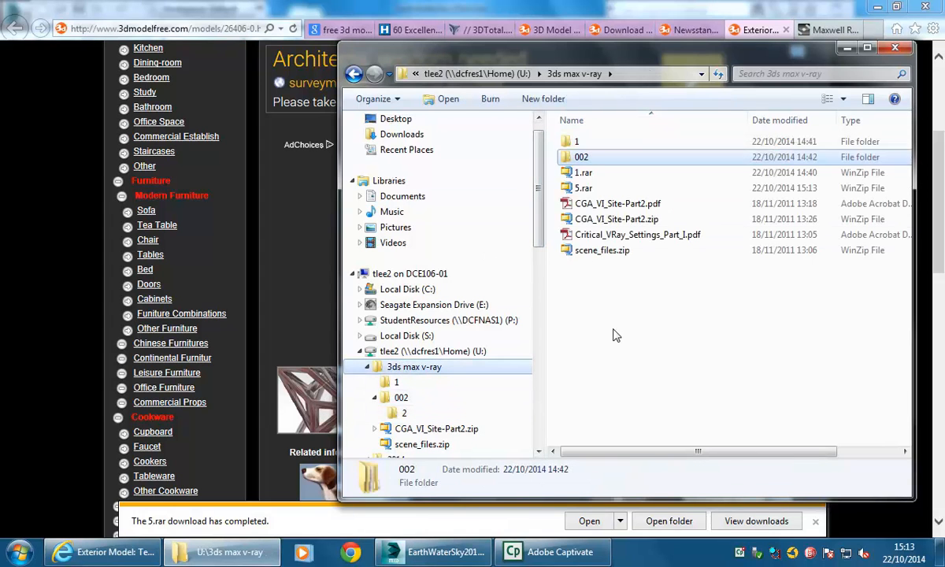
right_click(578, 191)
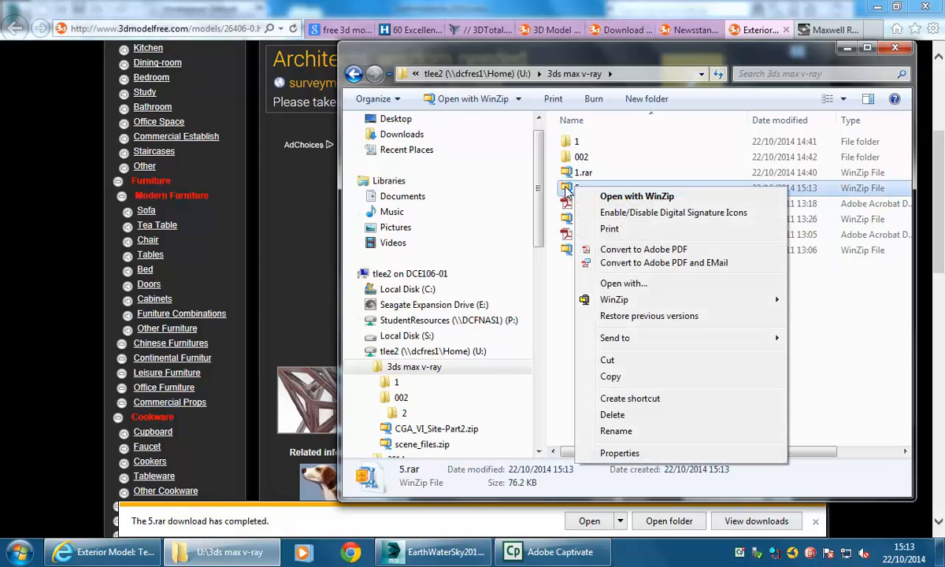
mouse_move(636, 303)
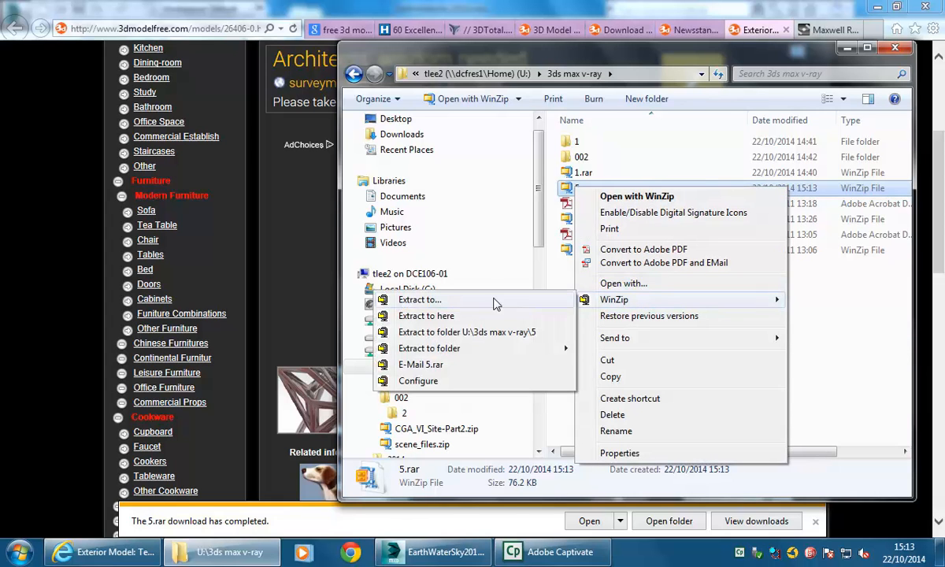
mouse_move(496, 352)
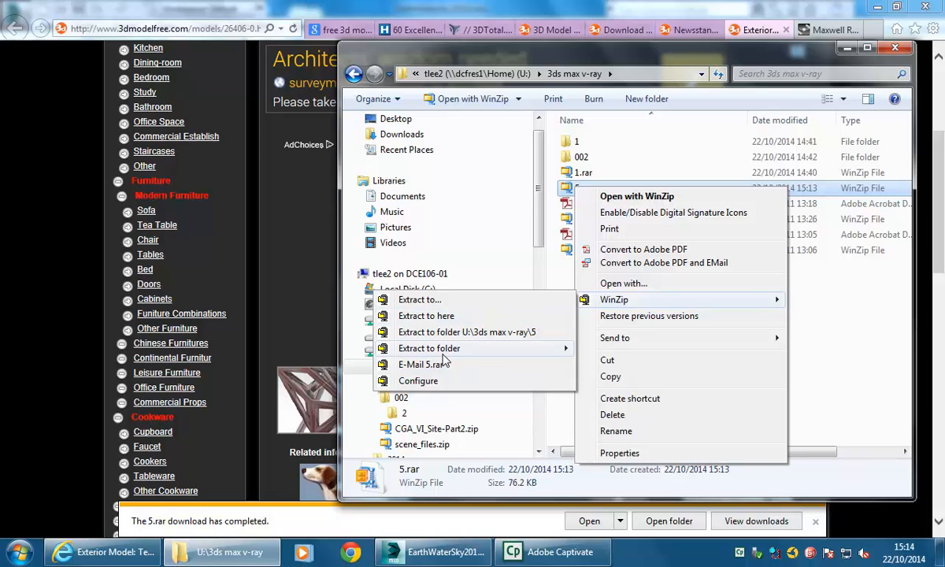
mouse_move(444, 352)
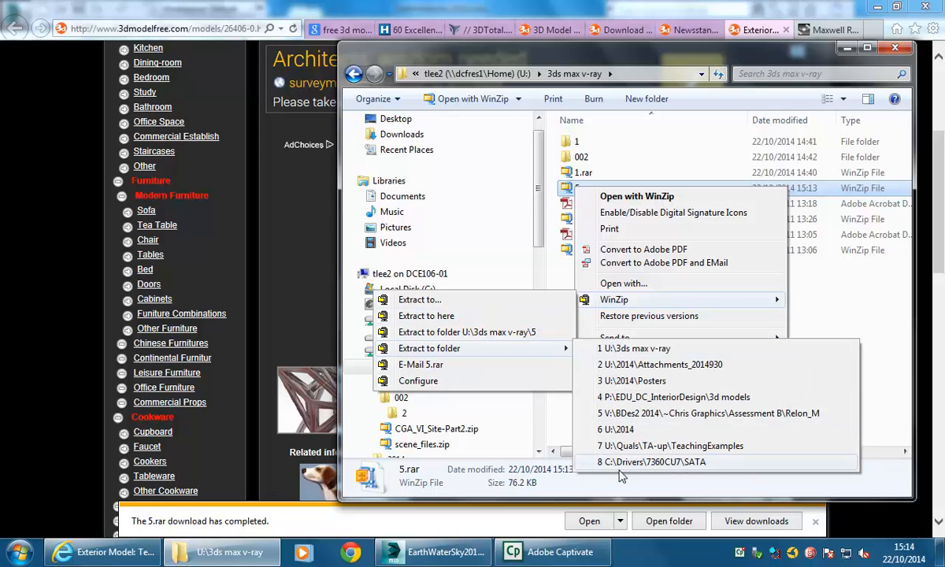
click(845, 385)
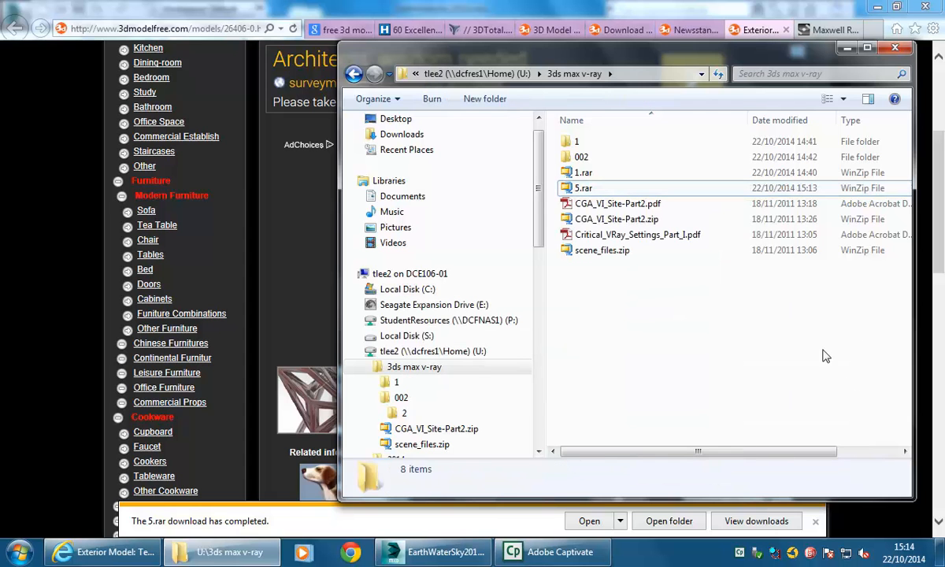
Switch to 3ds Max, putting the folder and browser windows away, and make the Perspective viewport active.
click(847, 48)
click(878, 7)
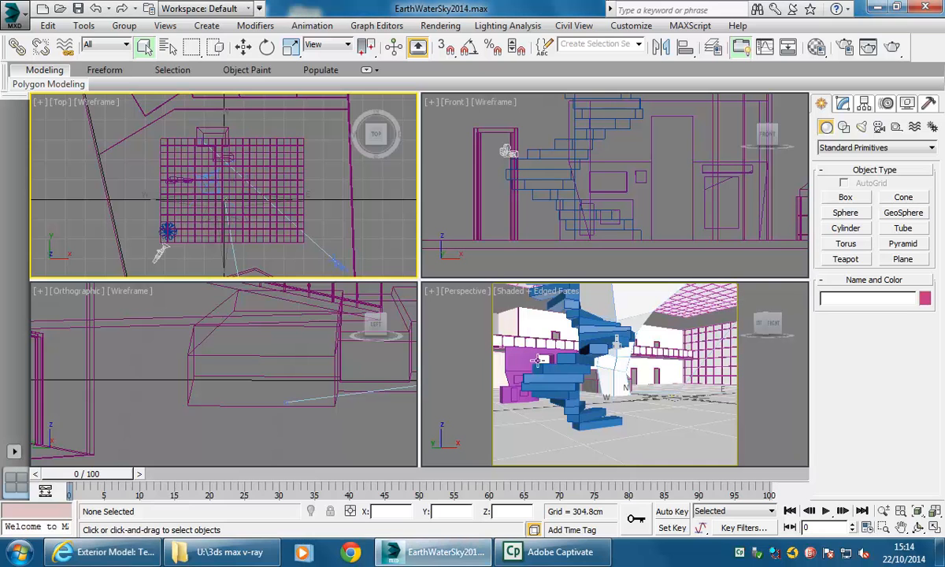
click(521, 345)
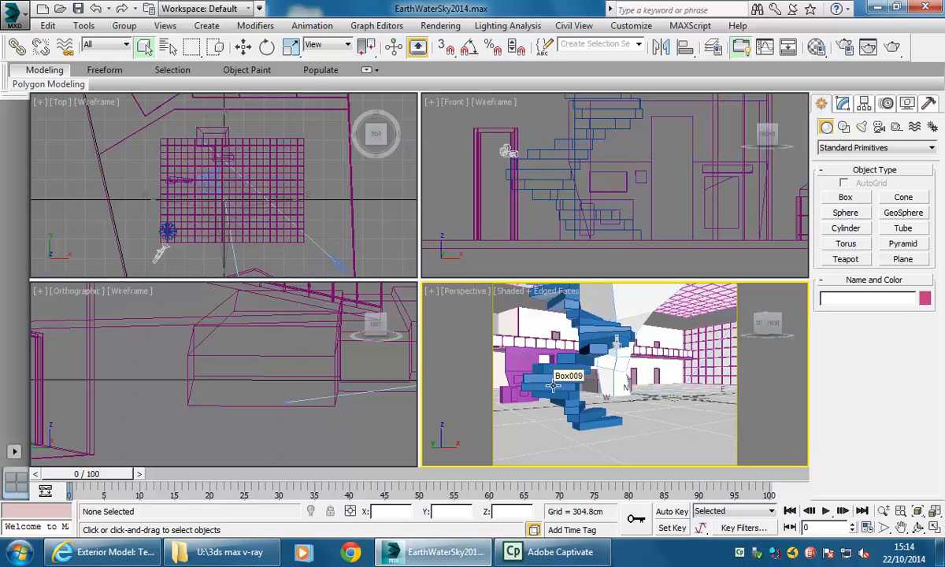
Open the scene A002.max from the folder U:\3ds max v-ray\002\2.
click(27, 18)
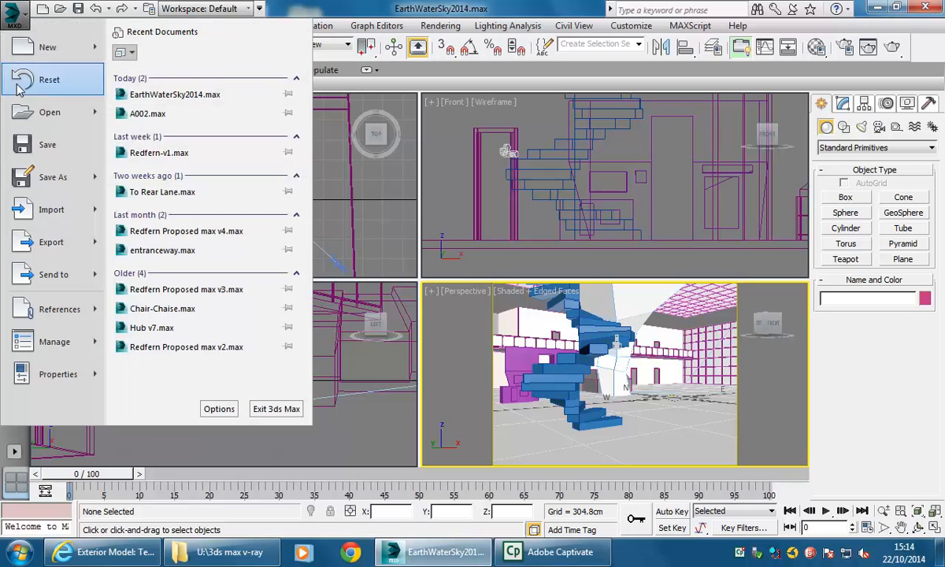
mouse_move(38, 124)
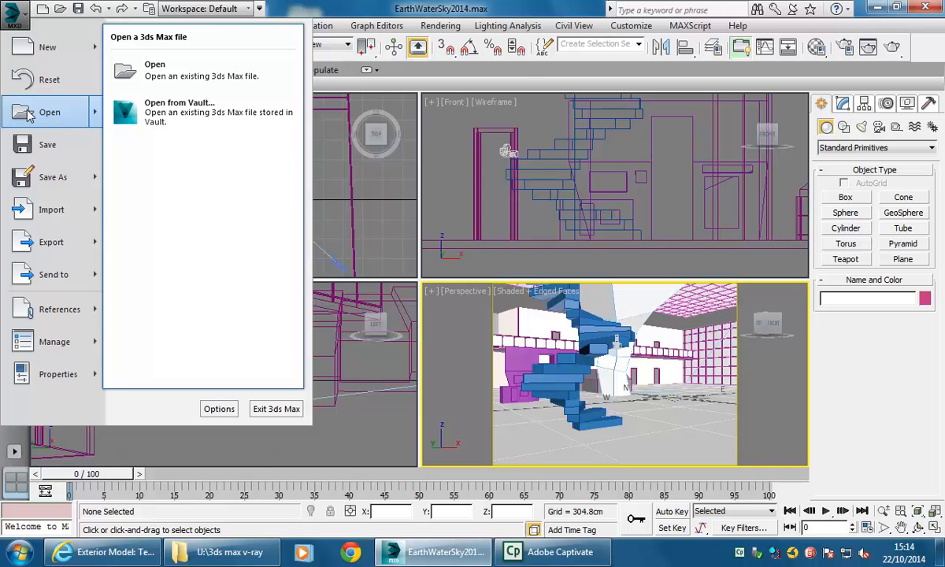
click(28, 115)
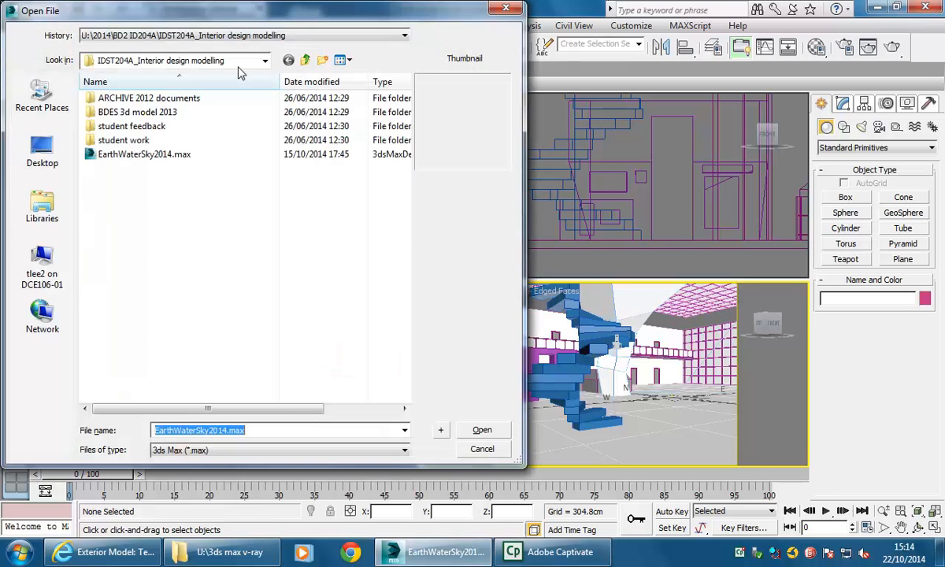
click(305, 61)
click(306, 61)
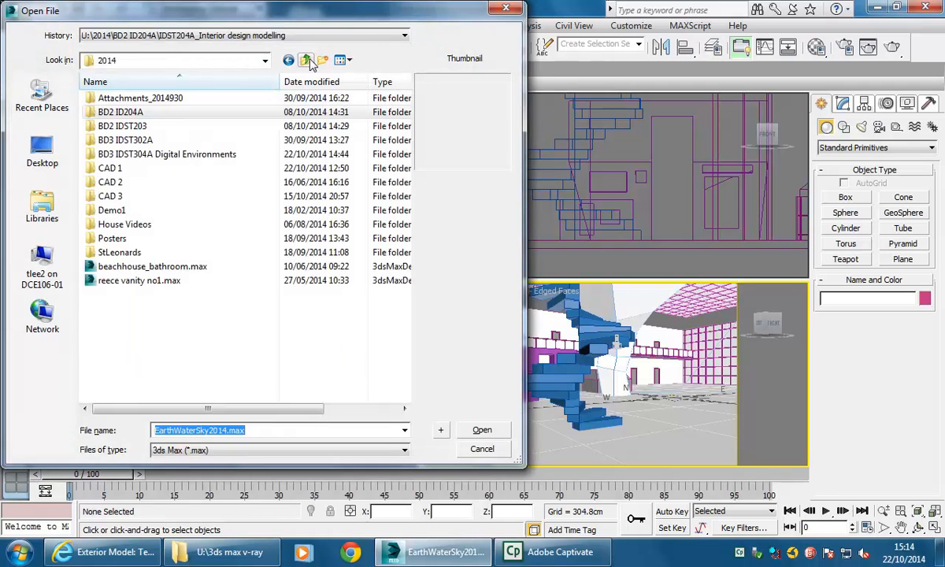
click(306, 61)
double_click(152, 98)
double_click(138, 112)
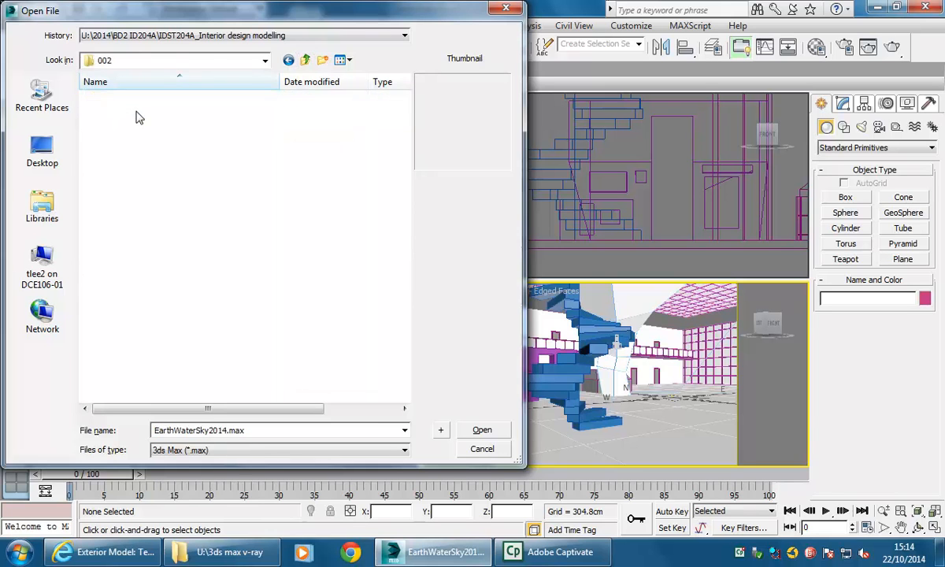
double_click(122, 101)
click(116, 101)
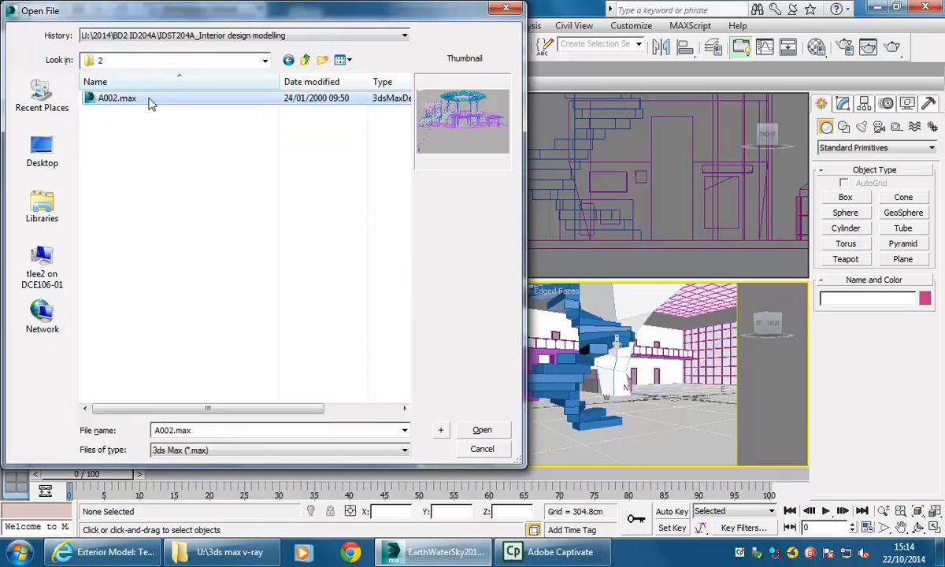
click(477, 431)
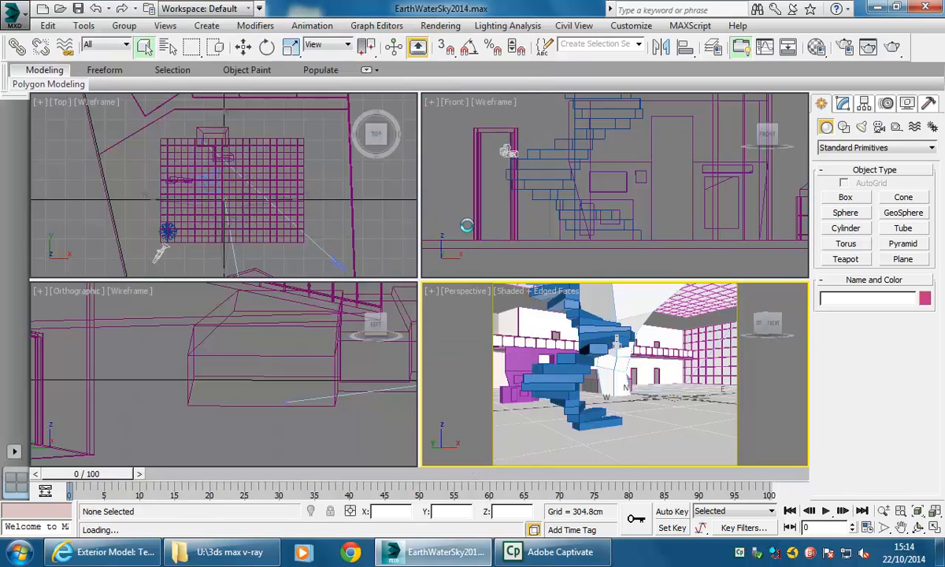
Decline disabling gamma/LUT correction for the file and rescale the file objects to the system unit scale.
drag(476, 233, 327, 161)
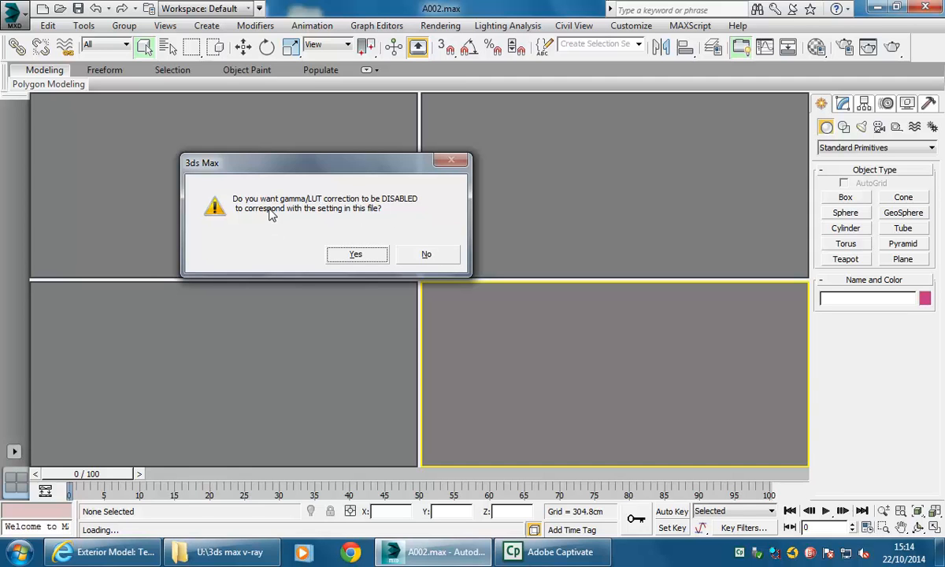
click(423, 257)
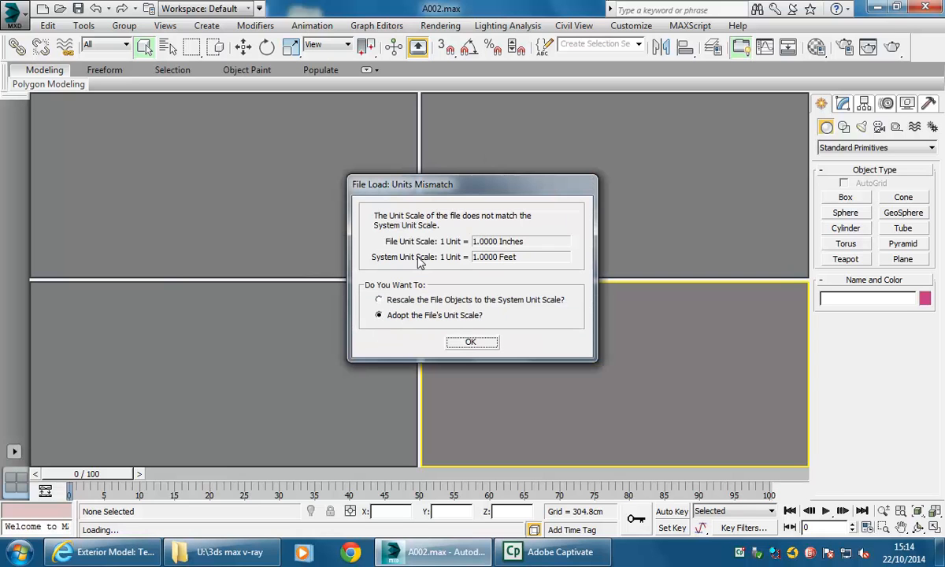
drag(410, 178, 380, 171)
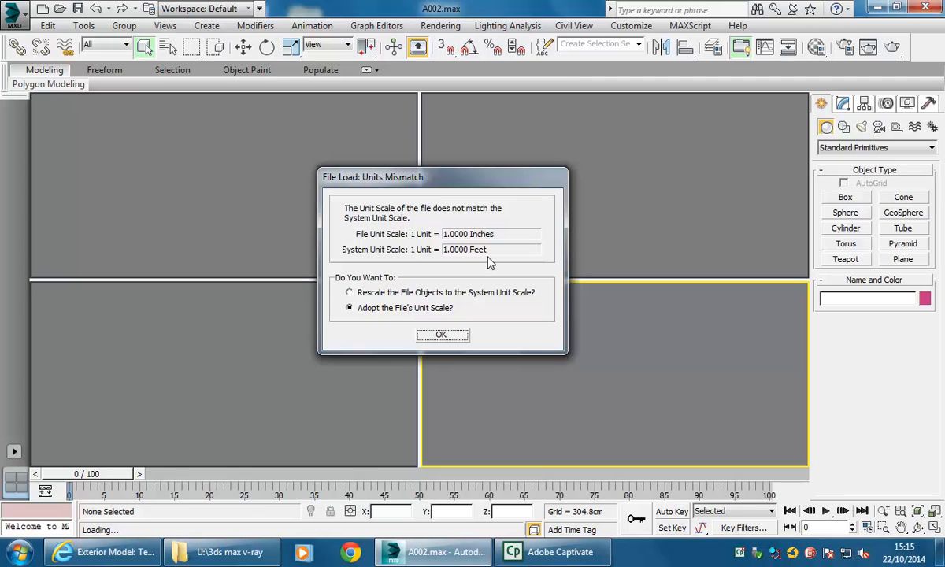
click(349, 292)
click(440, 337)
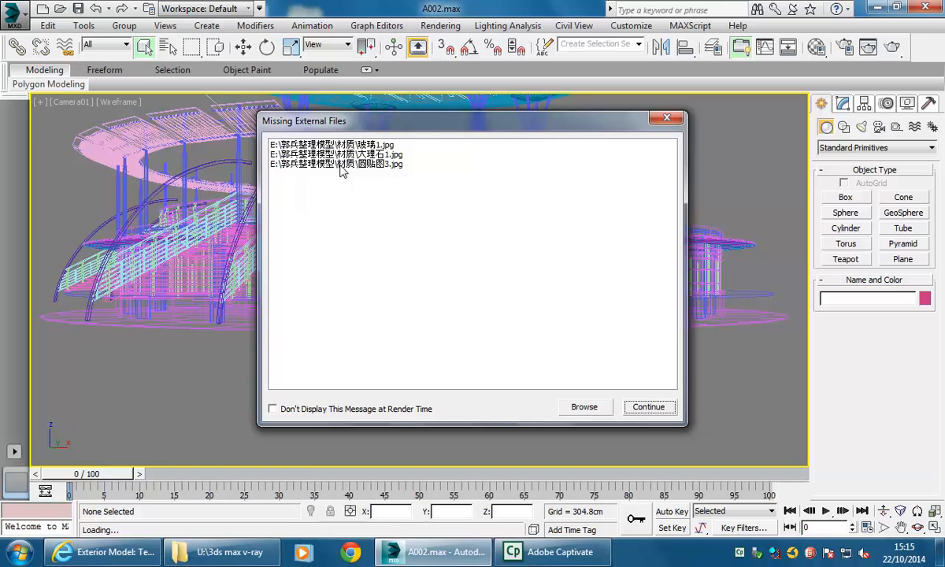
Finish loading A002.max without its missing external files and fit the whole pavilion into the Camera01 view.
click(648, 409)
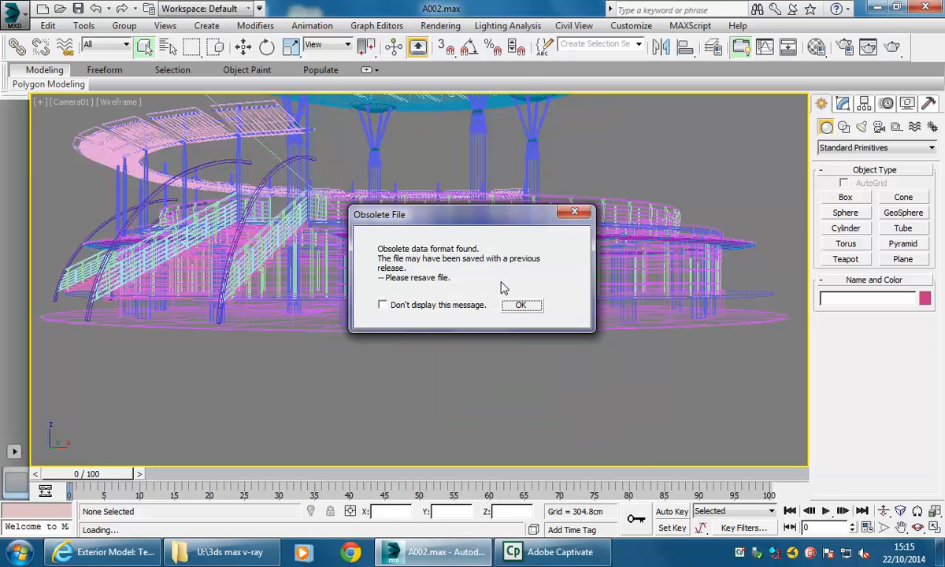
click(520, 306)
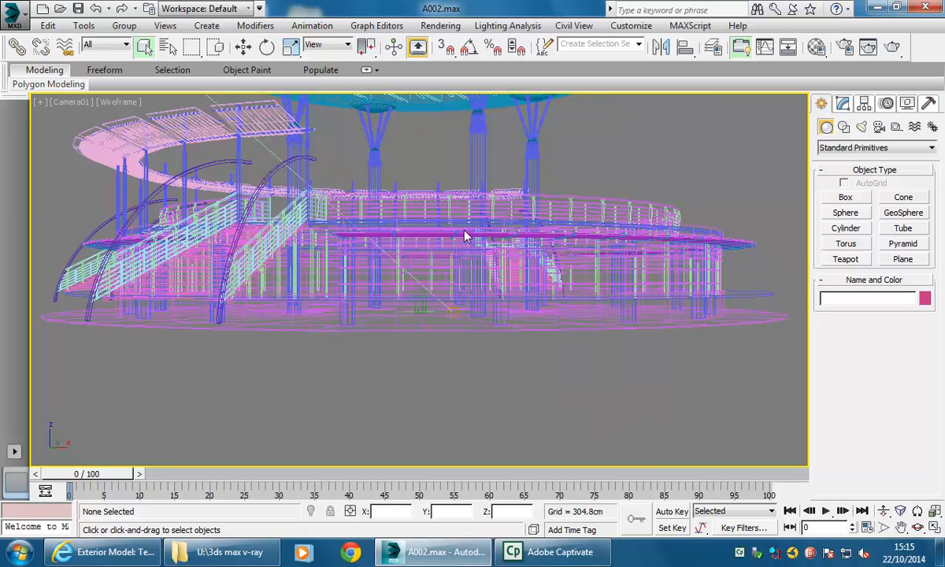
middle_drag(363, 181, 370, 226)
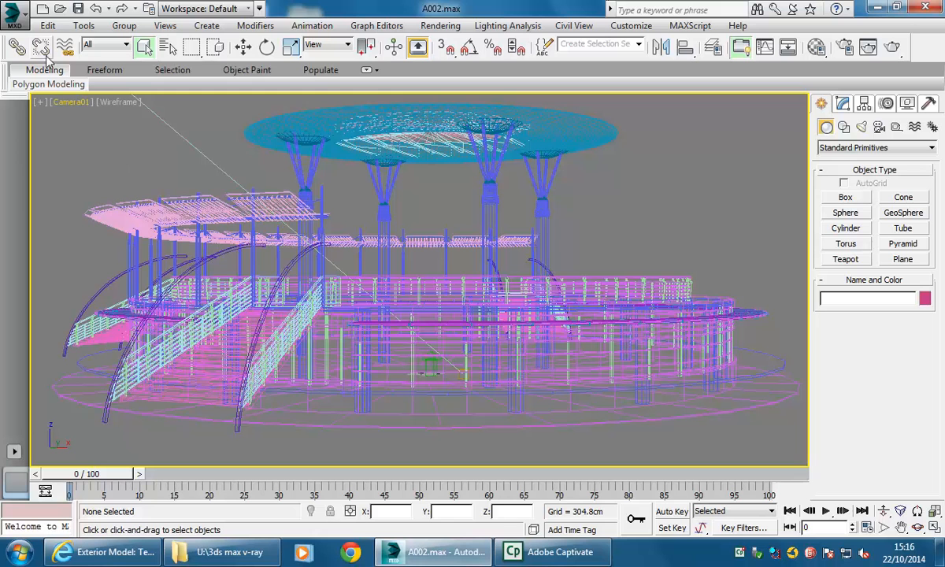
Save the scene as Pavilion-1 in the IDST204A_Interior design modelling folder inside 2014\BD2 ID204A.
click(14, 14)
click(41, 179)
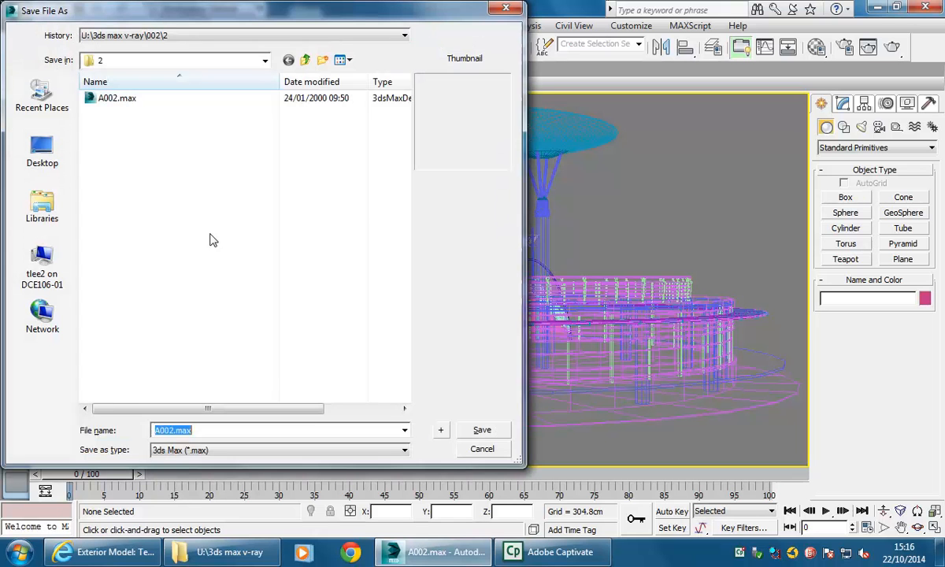
click(306, 61)
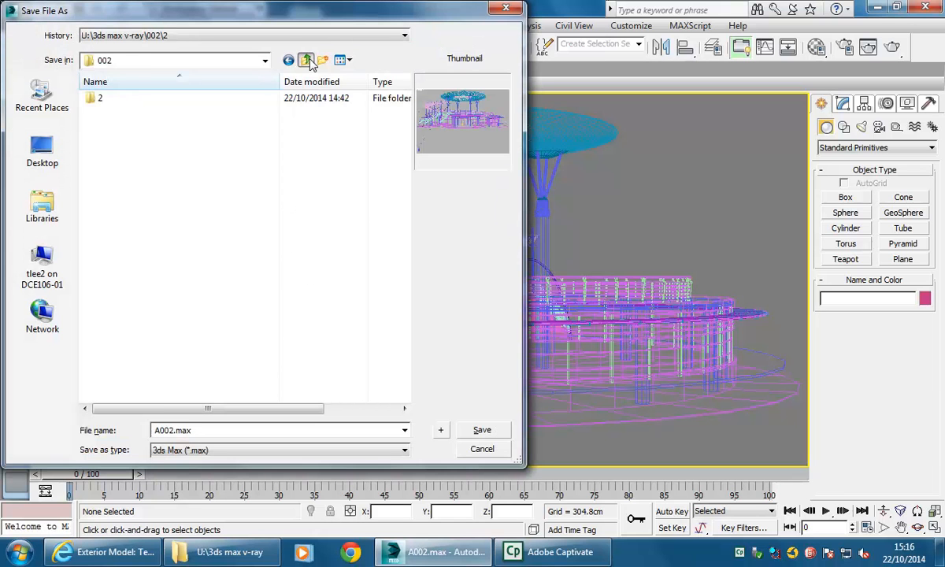
click(307, 61)
click(307, 61)
double_click(129, 111)
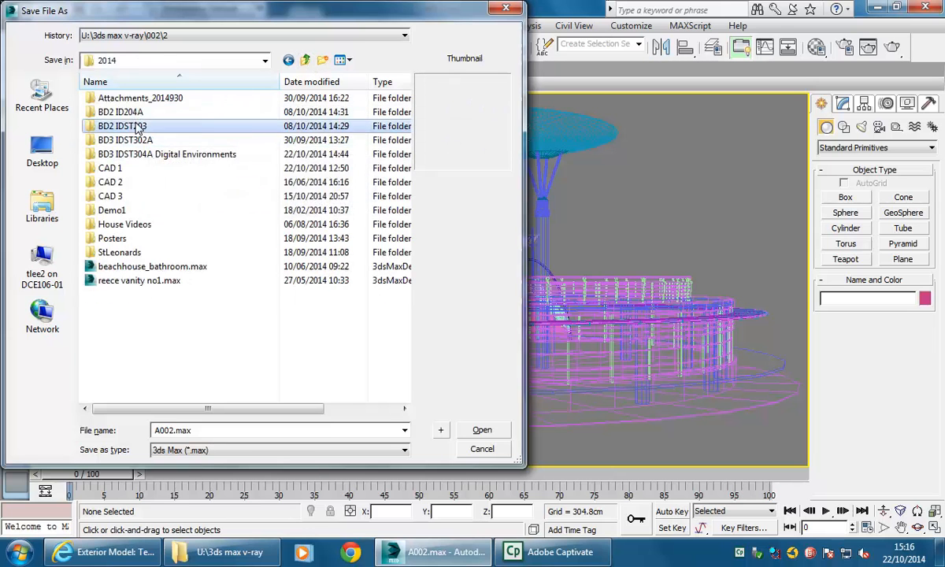
double_click(127, 126)
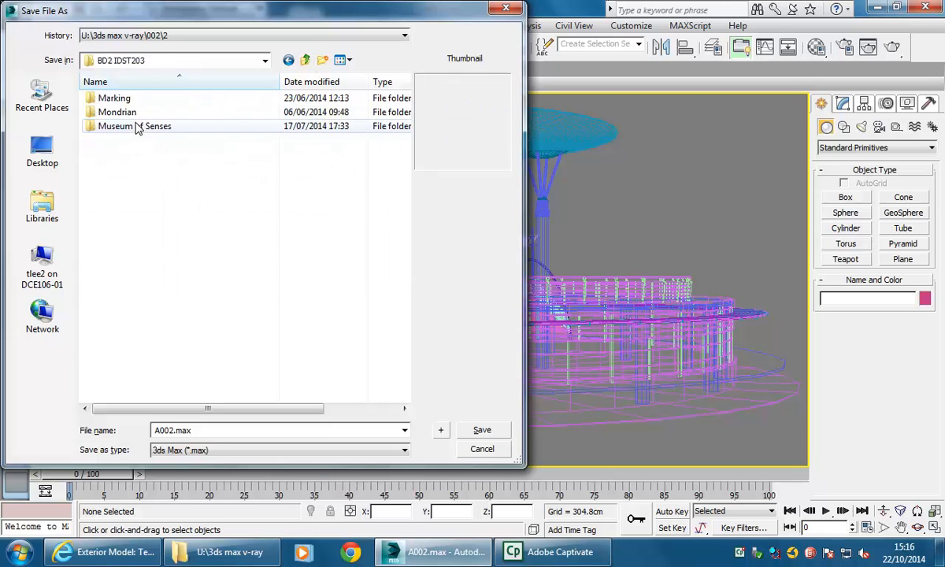
click(306, 61)
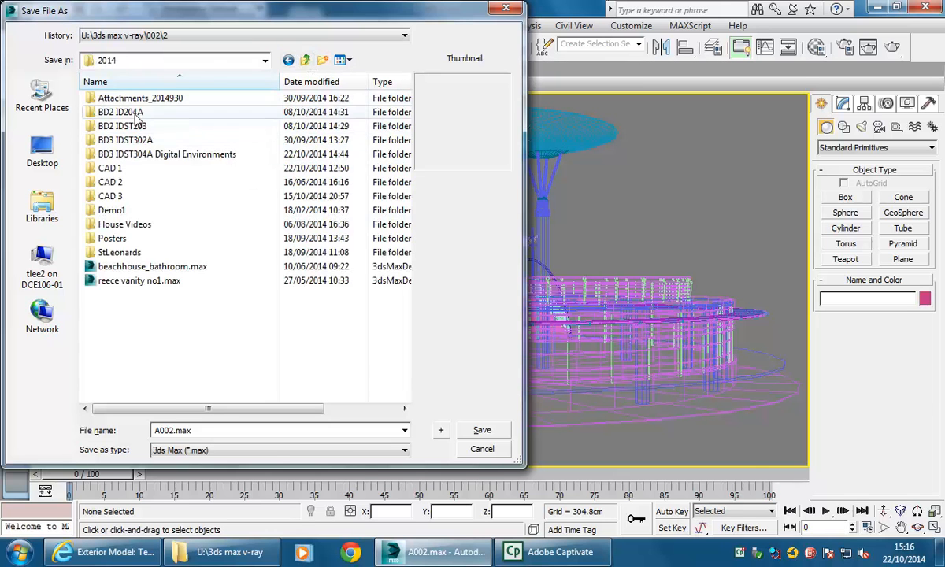
double_click(130, 139)
double_click(122, 98)
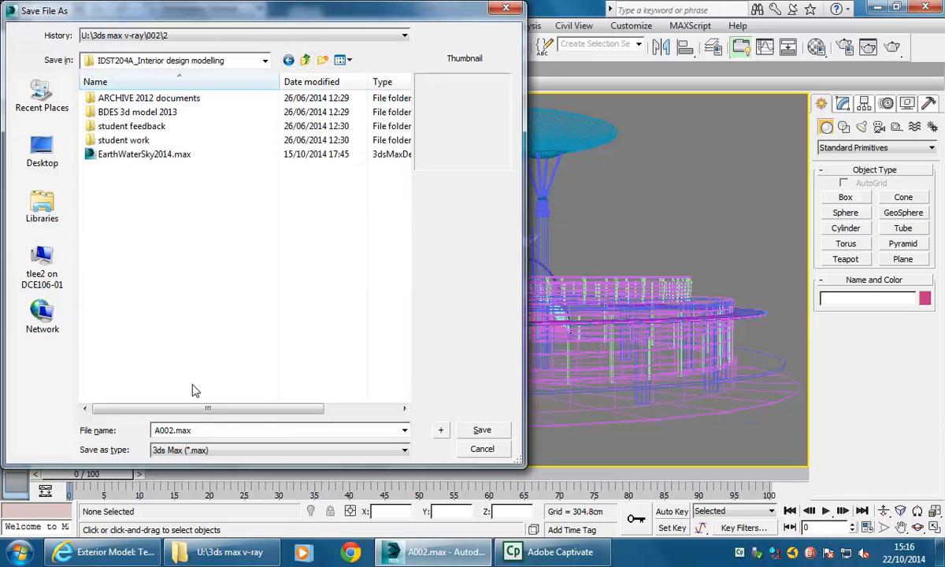
double_click(214, 430)
text(Pavilion-1)
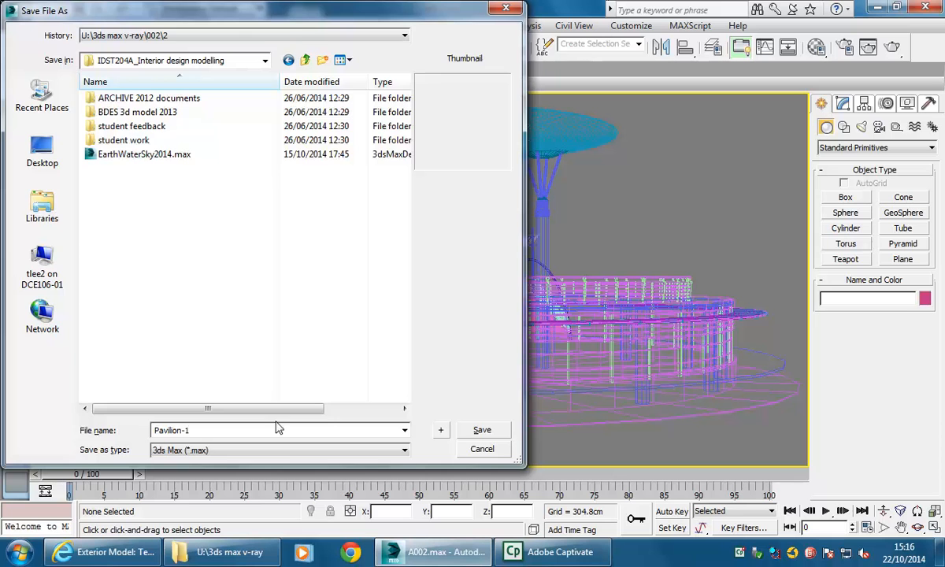
click(479, 430)
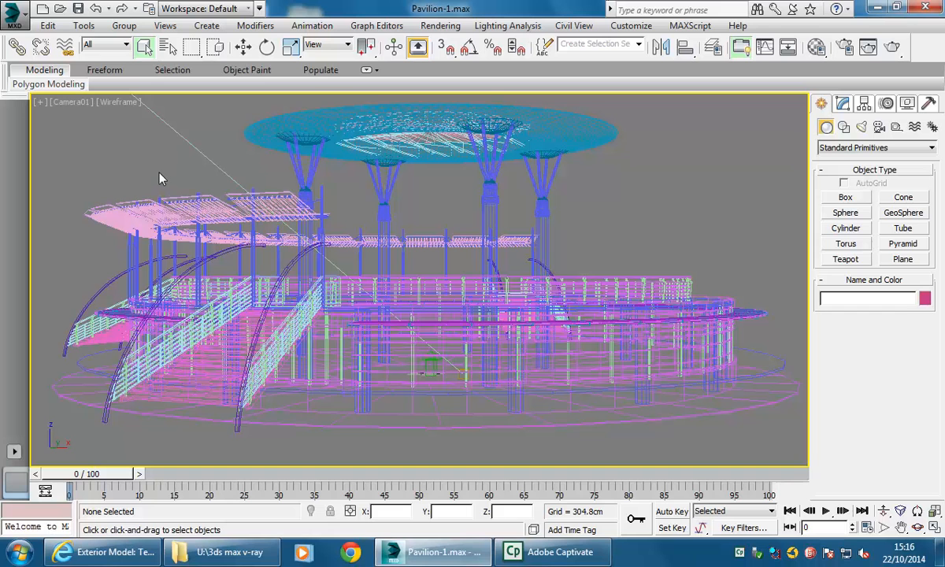
Set the Camera01 viewport to Realistic shading and restore the four-viewport layout.
click(119, 103)
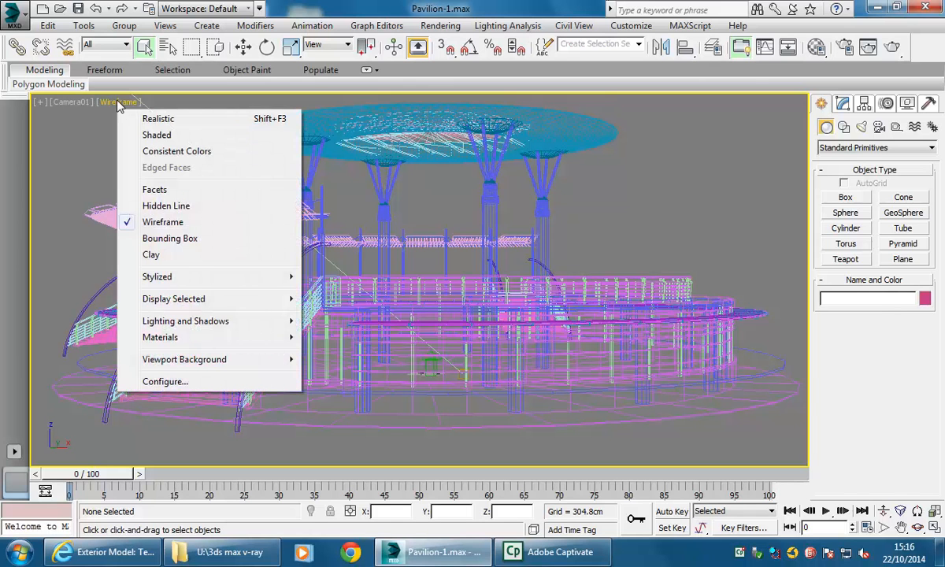
click(155, 120)
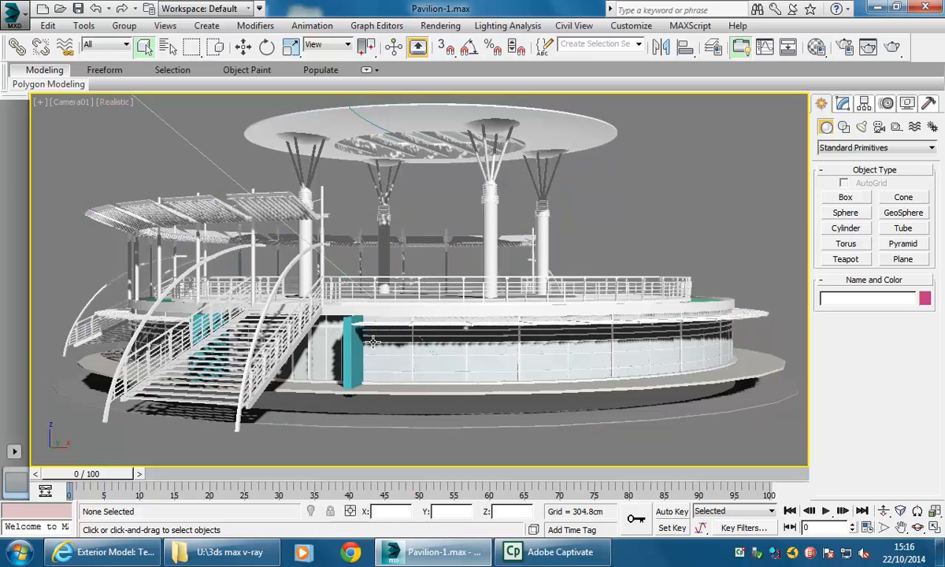
click(934, 528)
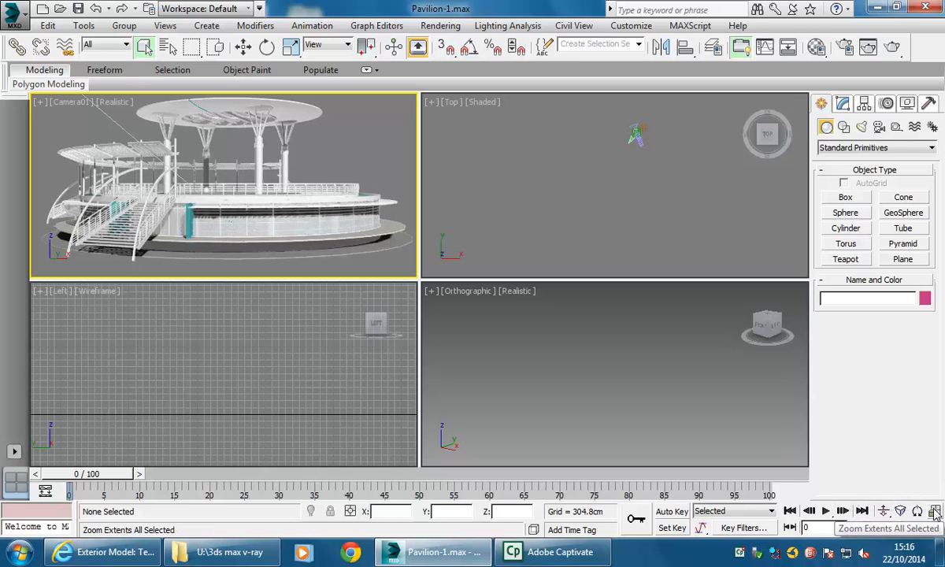
Fit the whole scene into all viewports and examine the spot and omni lights placed around the pavilion.
click(935, 513)
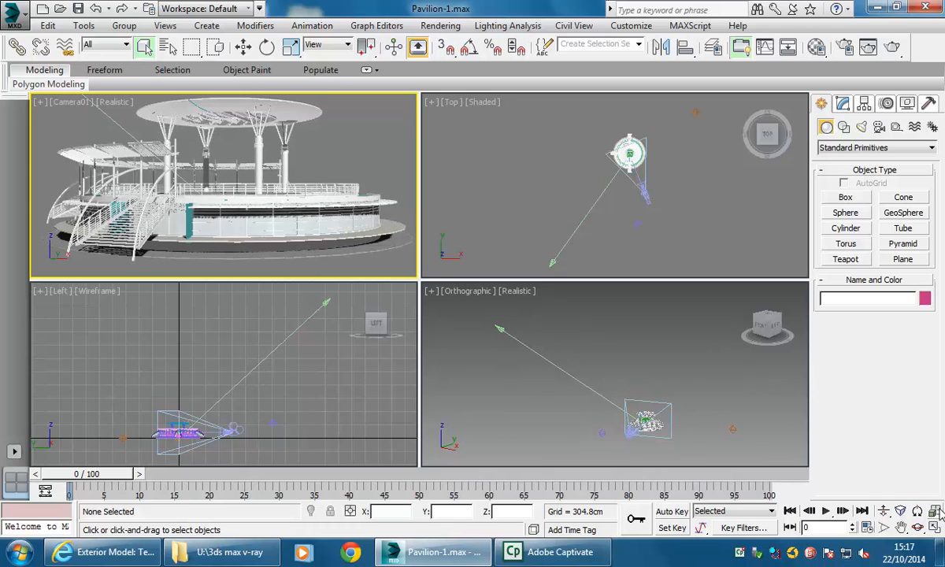
click(500, 329)
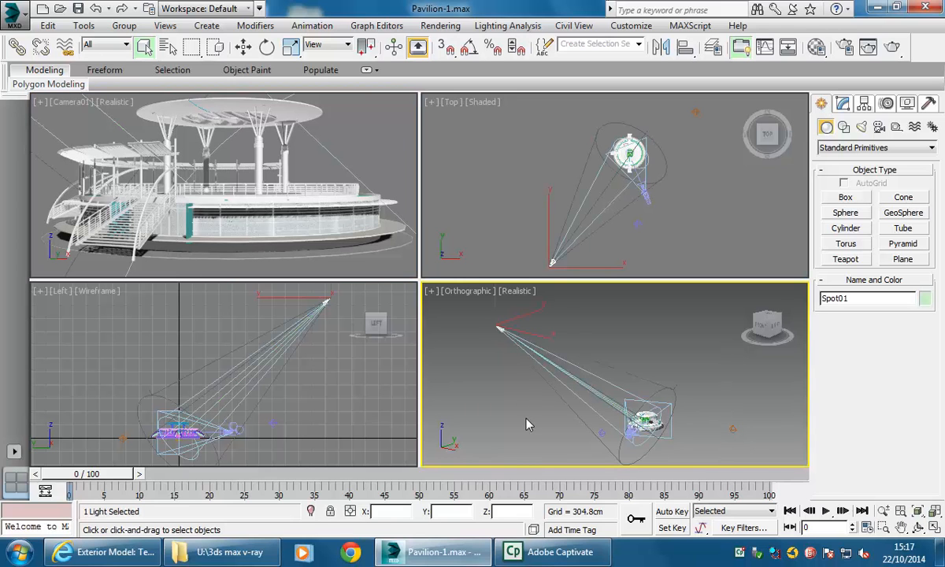
right_click(282, 173)
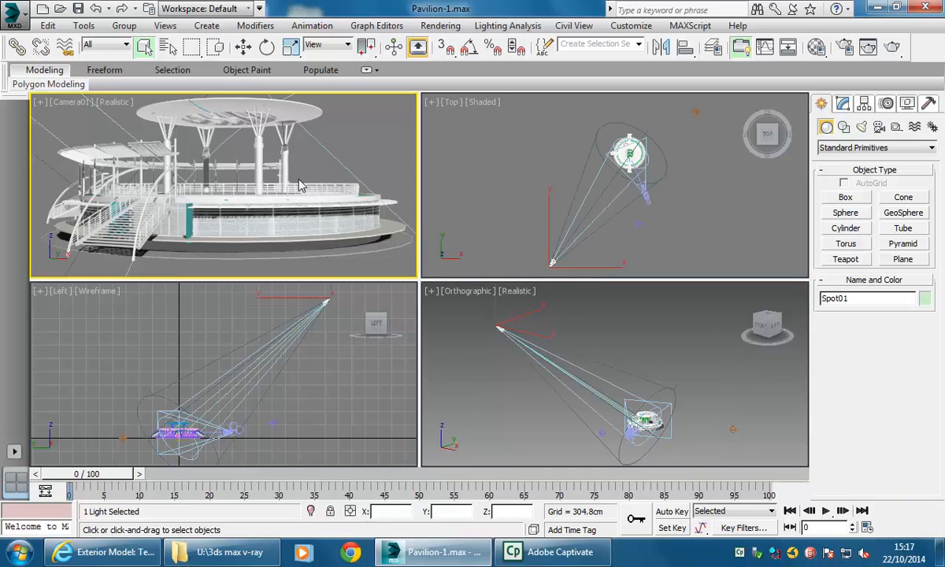
click(733, 427)
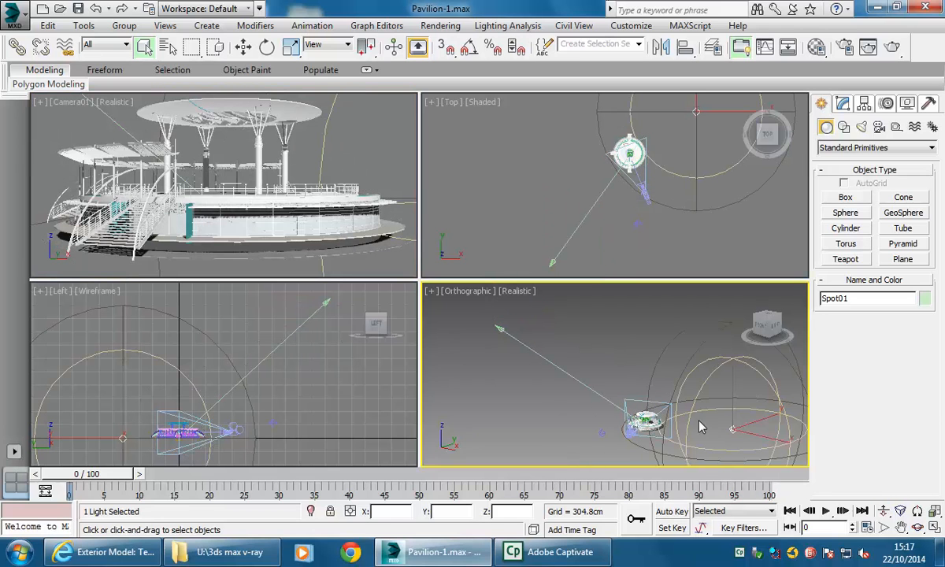
ctrl+click(600, 433)
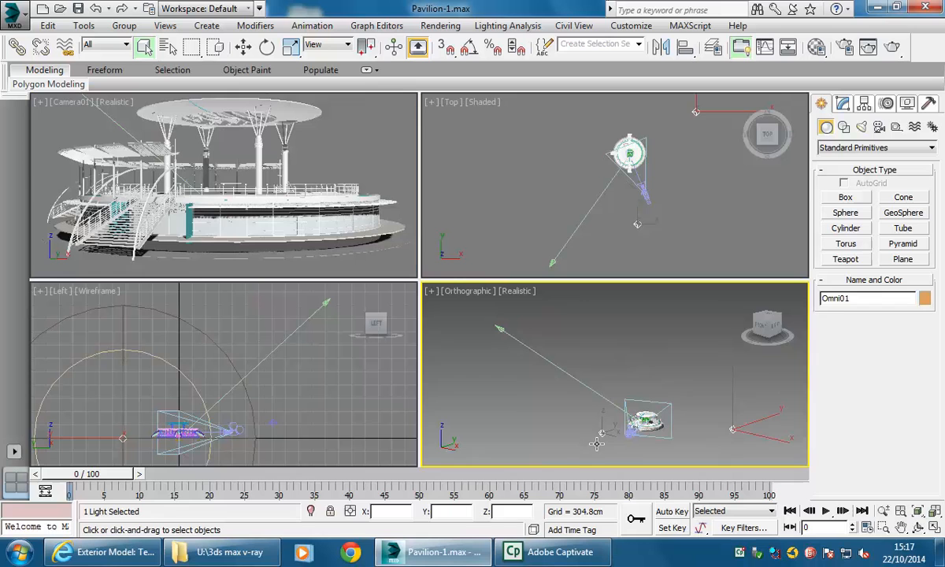
click(516, 416)
Render the Camera01 view of the pavilion, inspect the image and close the render window.
right_click(173, 201)
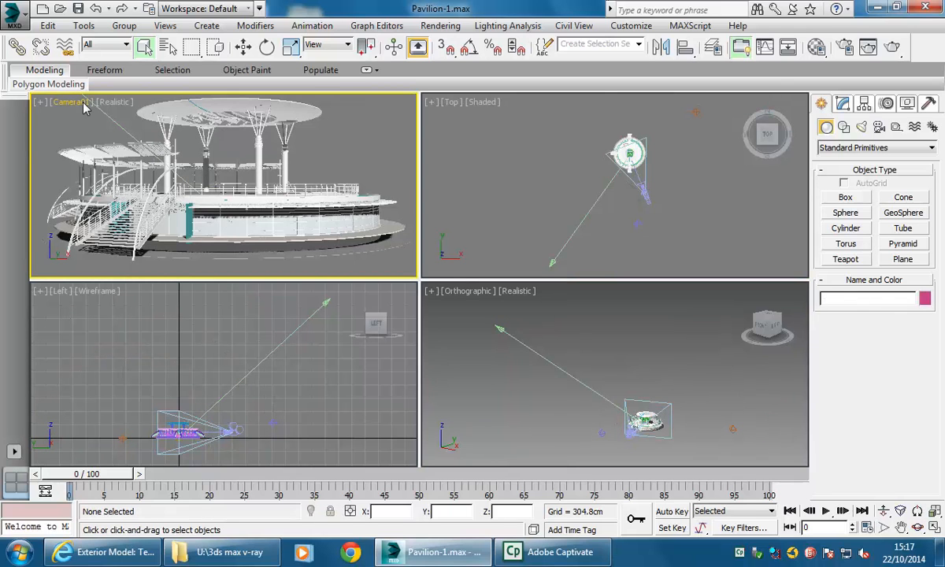
click(868, 47)
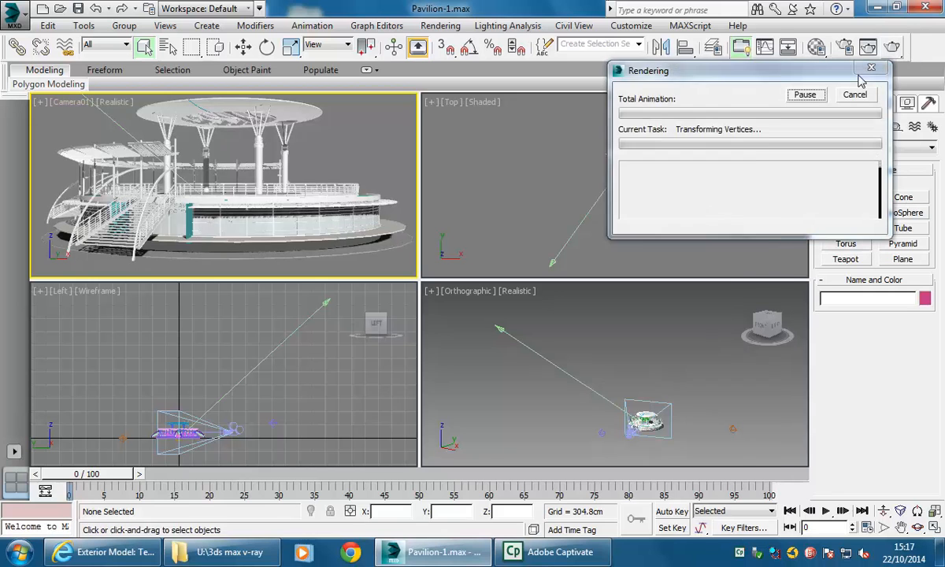
click(348, 361)
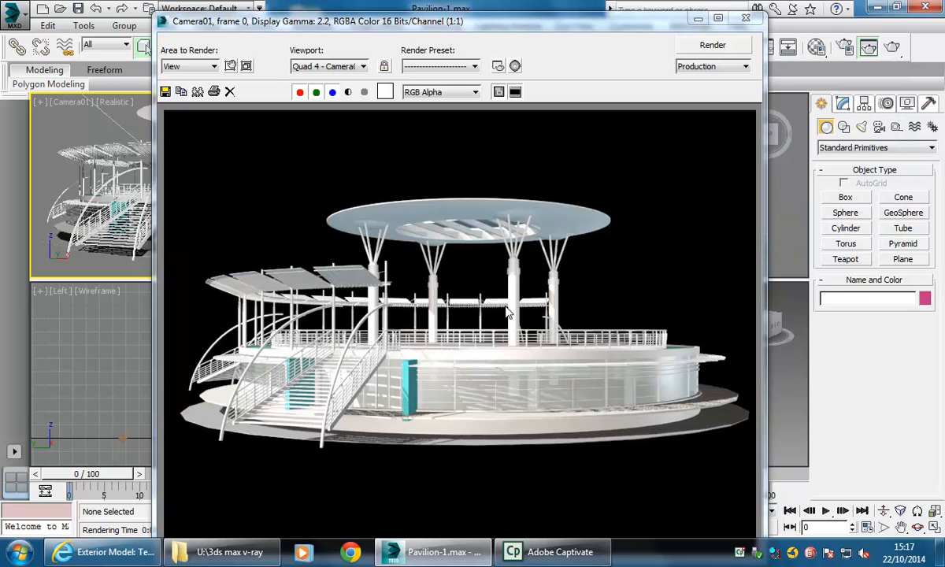
click(745, 18)
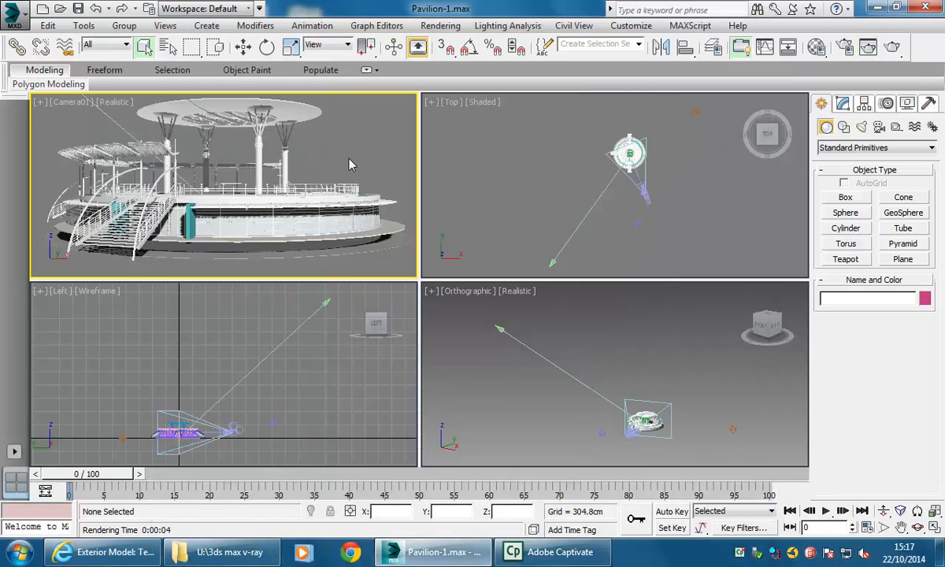
Hide all lights and cameras in the scene and fit the pavilion into the viewports.
middle_drag(159, 183, 172, 185)
middle_drag(130, 134, 132, 135)
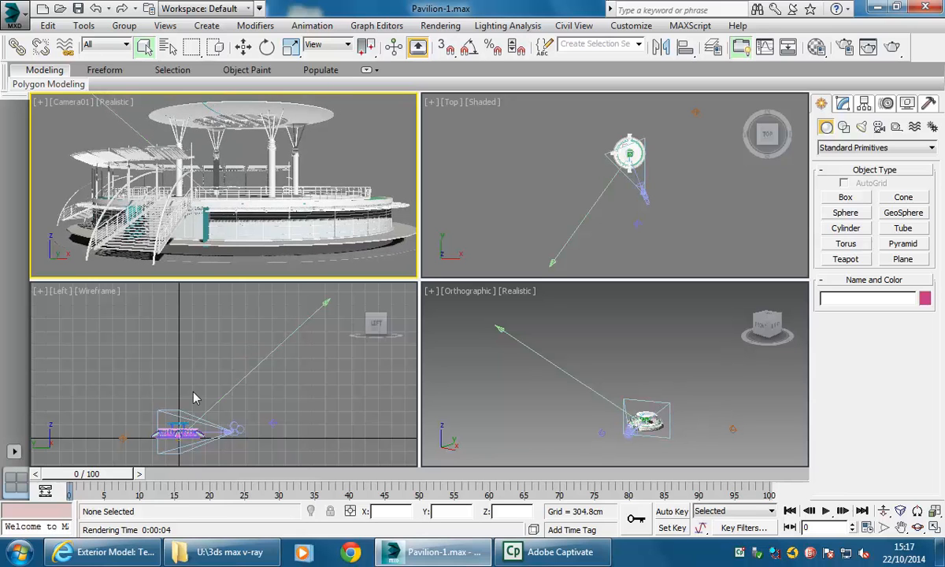
click(562, 167)
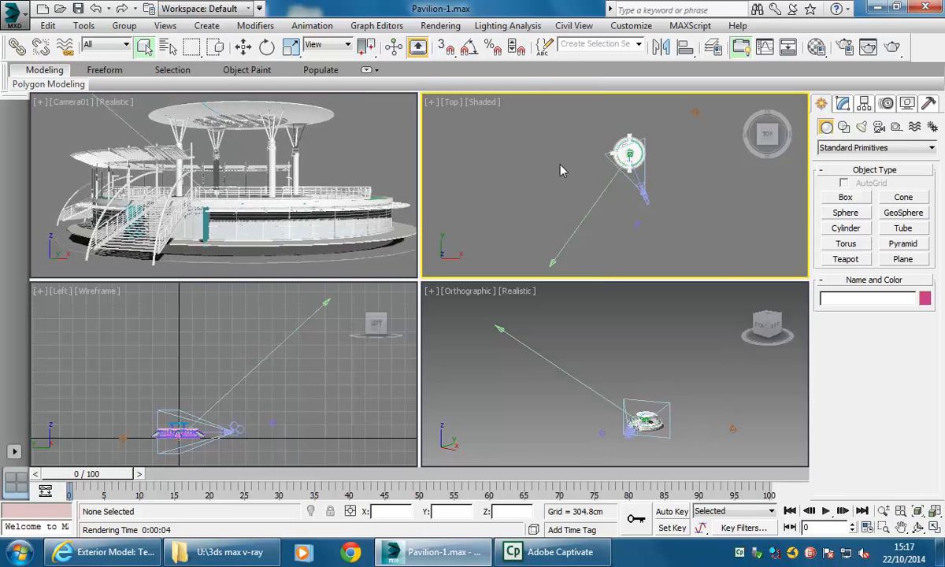
click(907, 108)
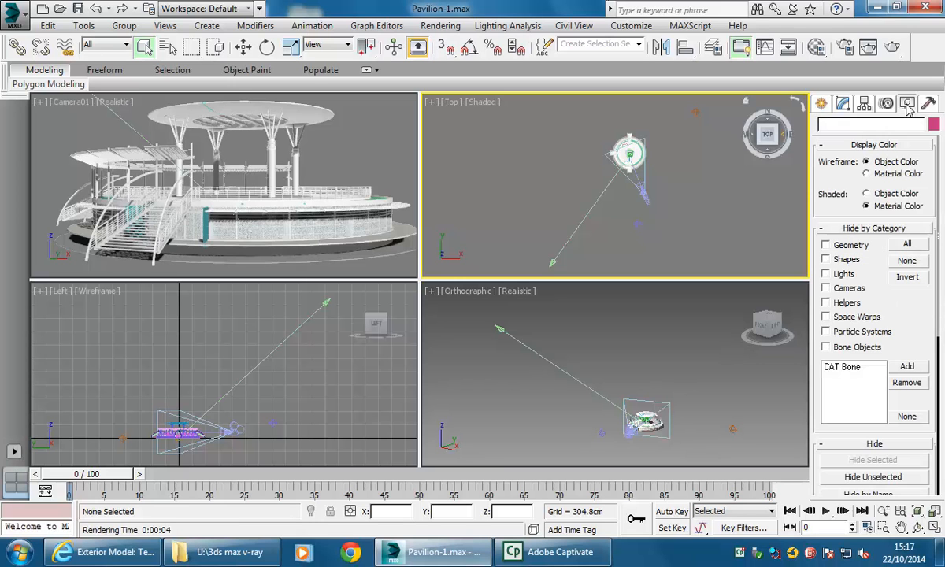
click(826, 274)
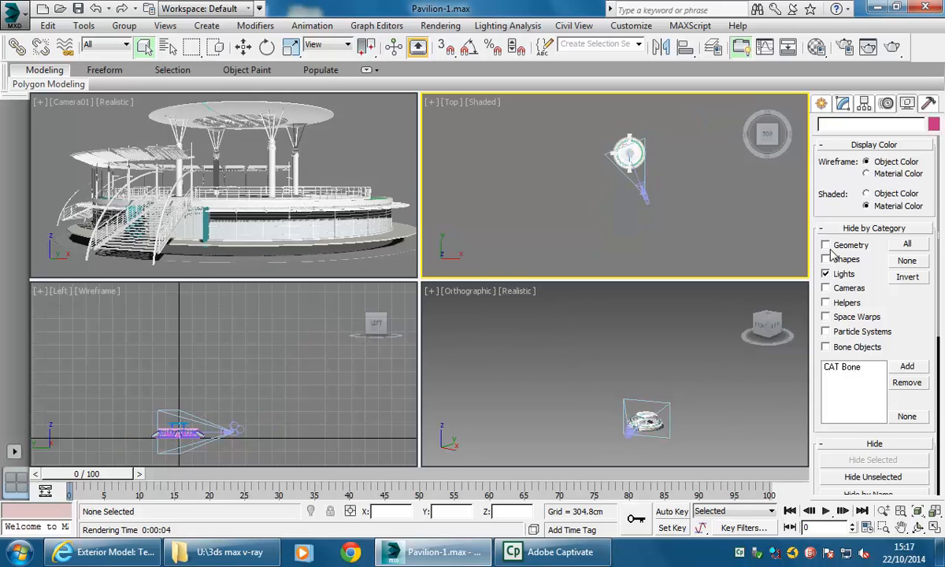
click(825, 288)
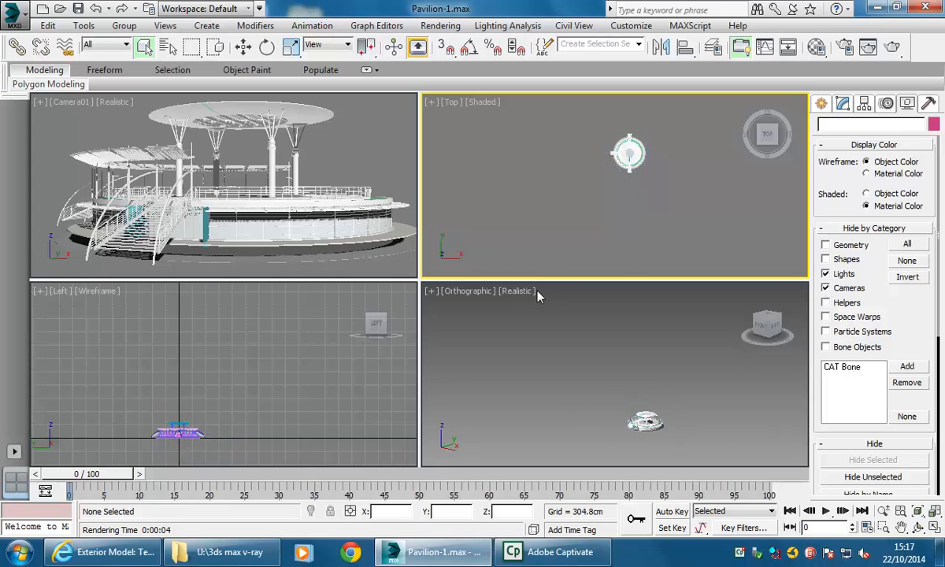
click(934, 512)
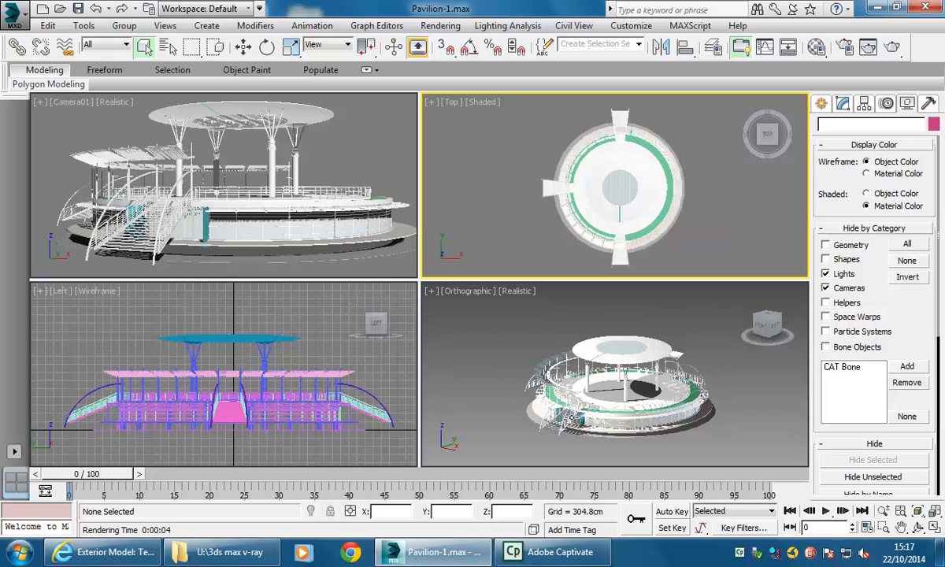
Measure the pavilion's overall length between the two opposite staircases in the Top viewport.
click(93, 296)
click(508, 161)
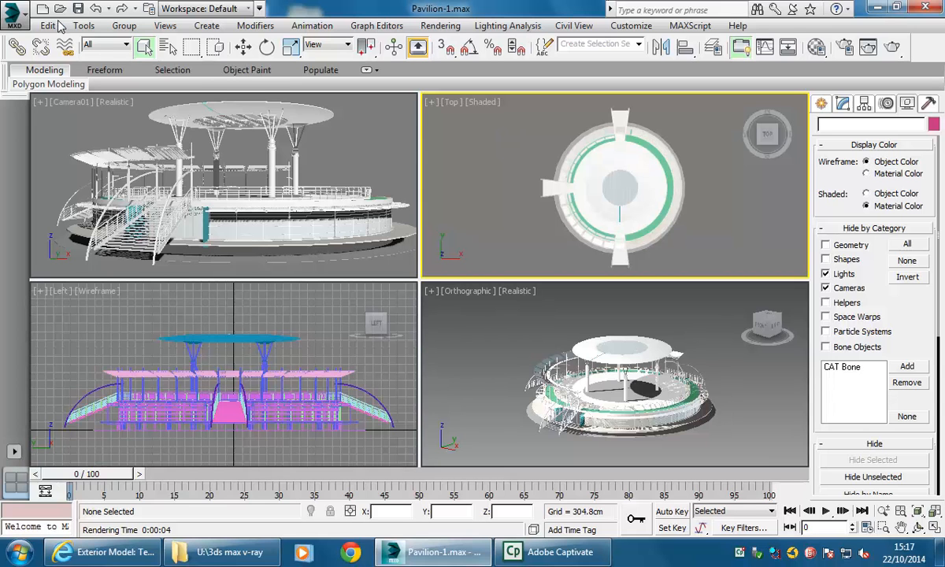
click(85, 26)
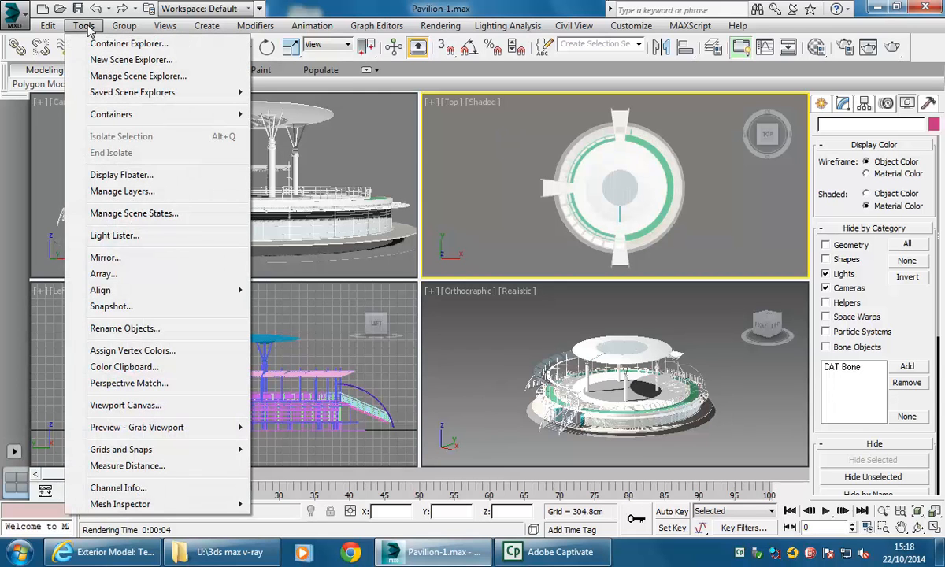
click(125, 467)
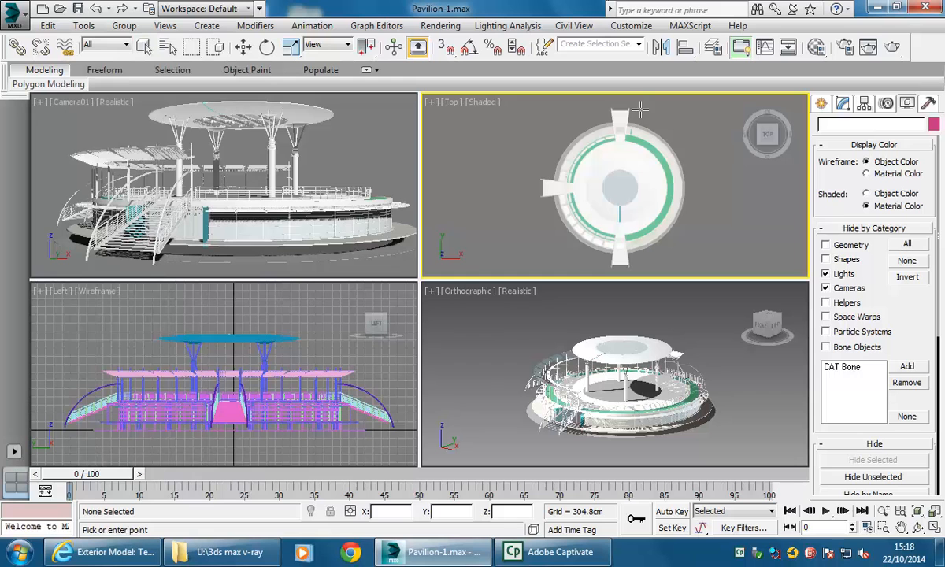
click(638, 271)
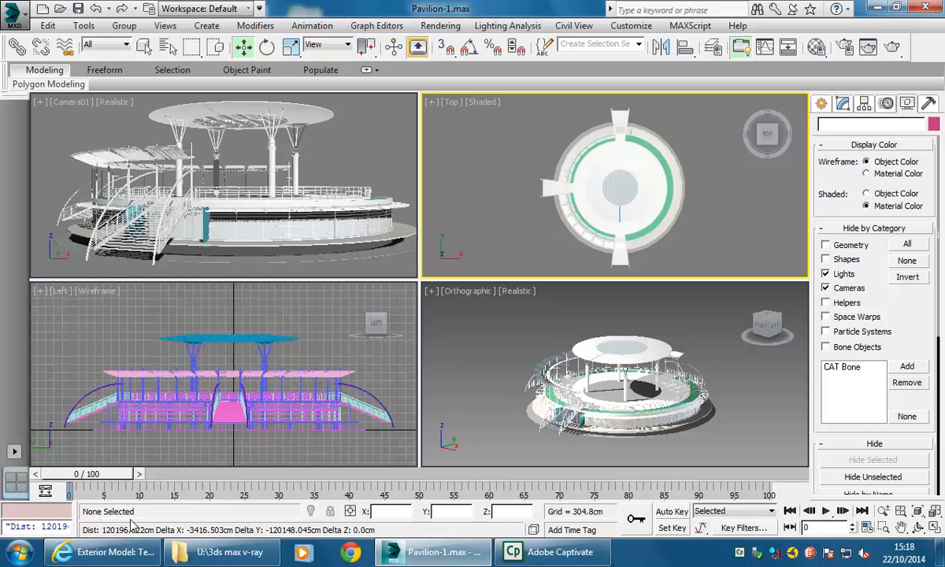
Set the metric display unit scale to Meters.
click(631, 25)
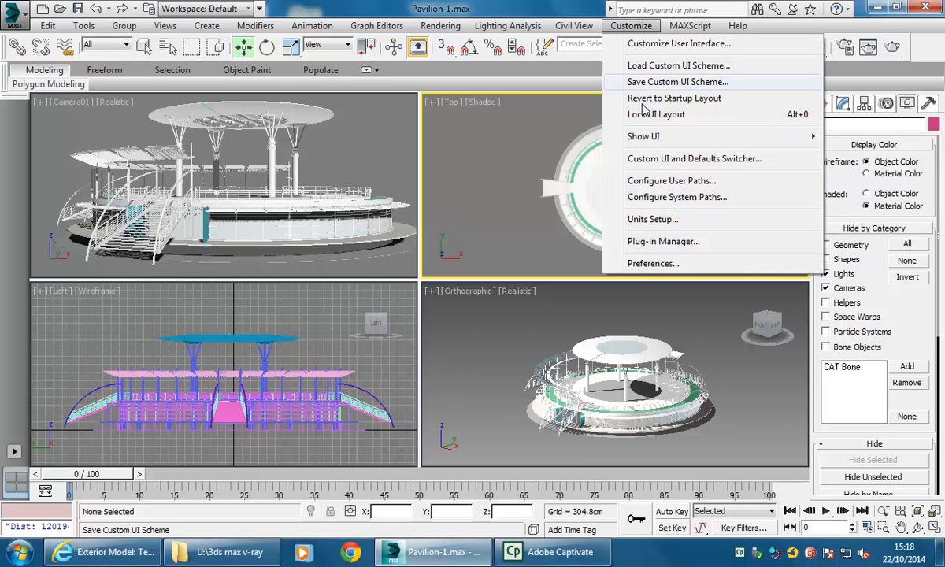
click(651, 220)
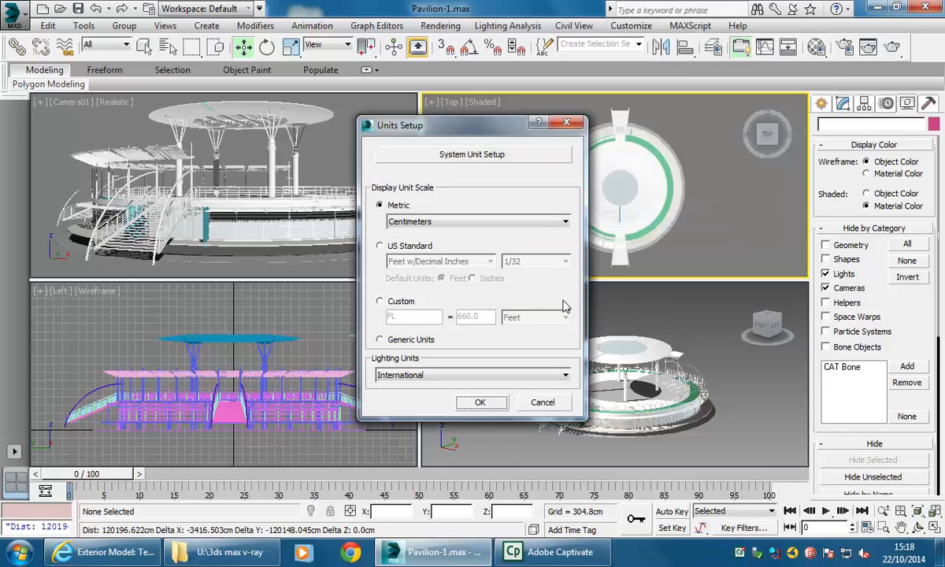
click(426, 222)
click(426, 236)
click(435, 223)
click(426, 254)
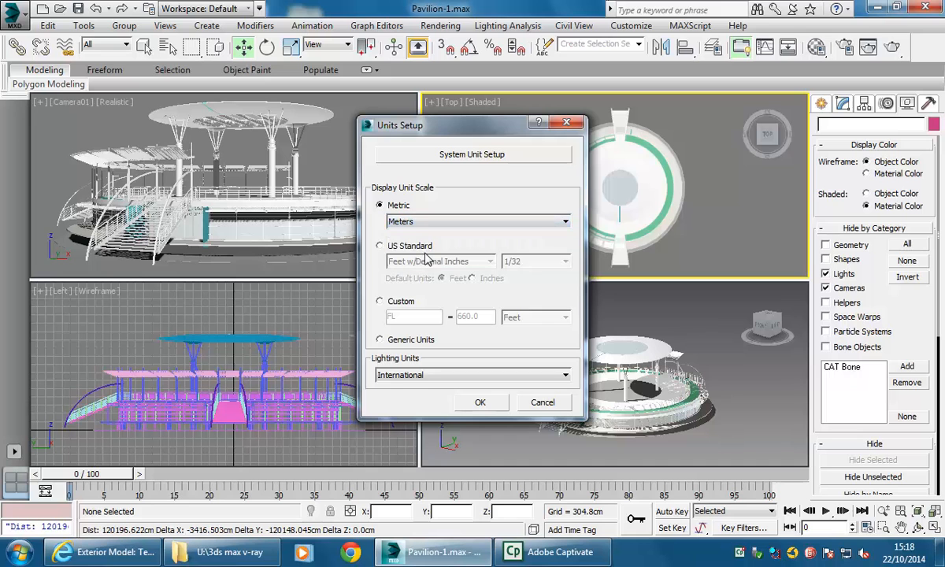
click(480, 402)
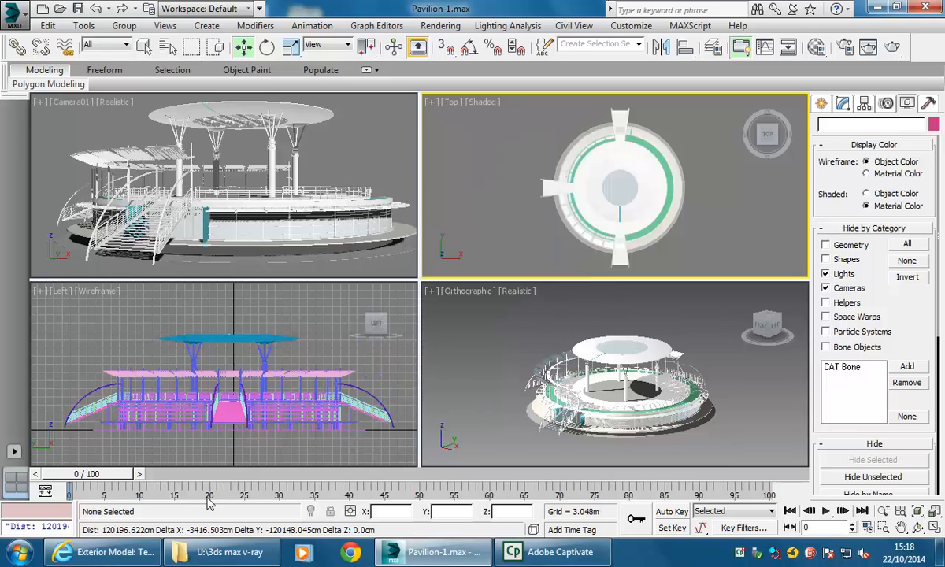
Measure the pavilion's staircase-to-staircase length again in the Top viewport, using the new display units.
click(81, 26)
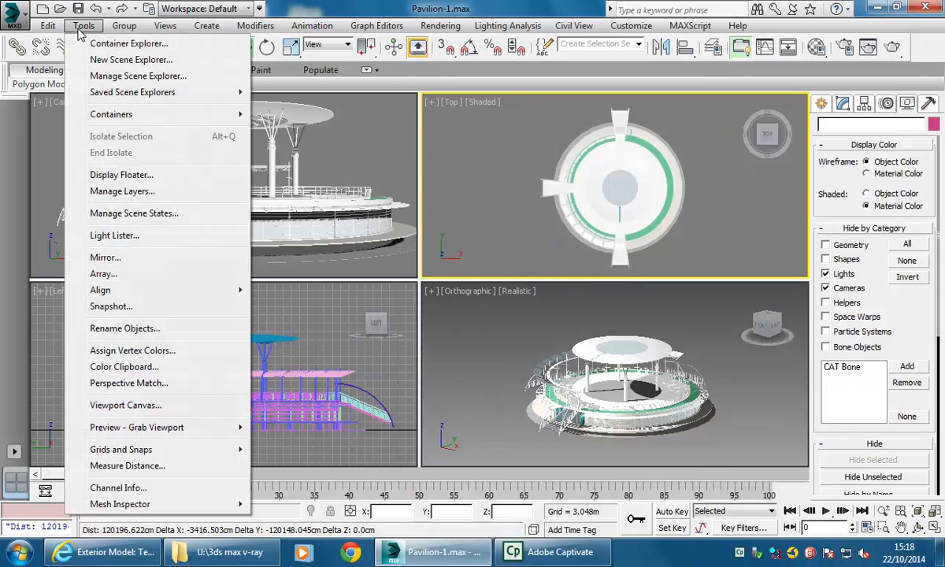
click(126, 466)
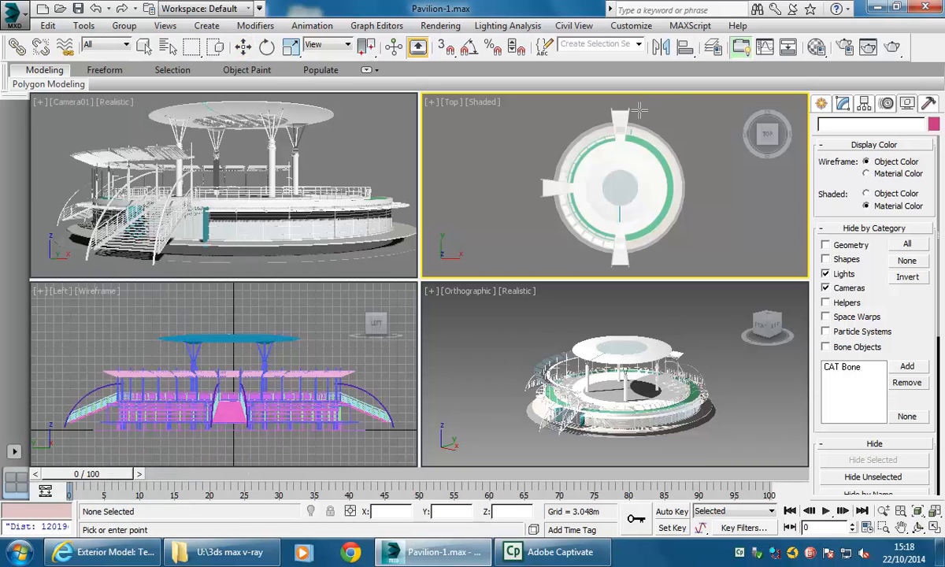
click(642, 263)
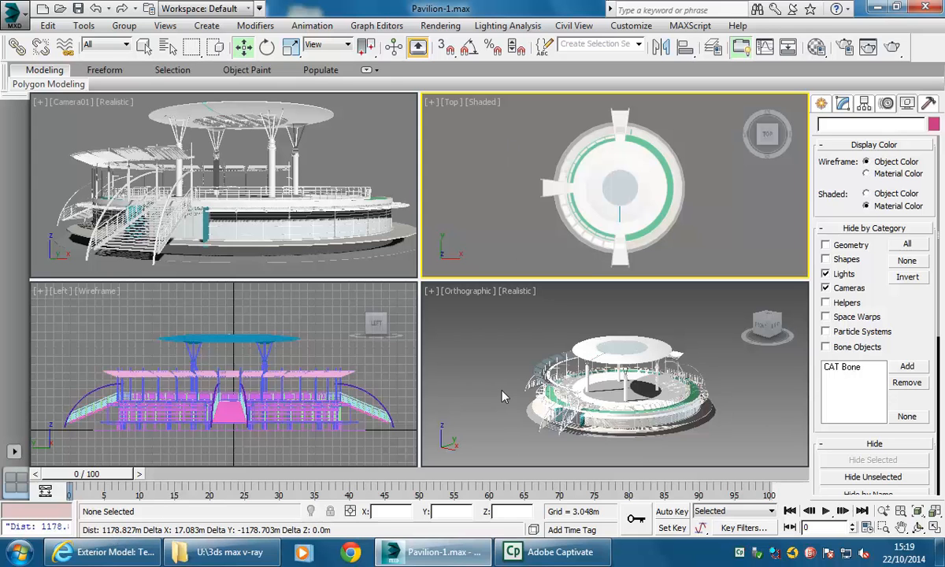
Measure the vertical rise between two neighbouring stair treads in the Left viewport.
middle_drag(62, 392, 167, 349)
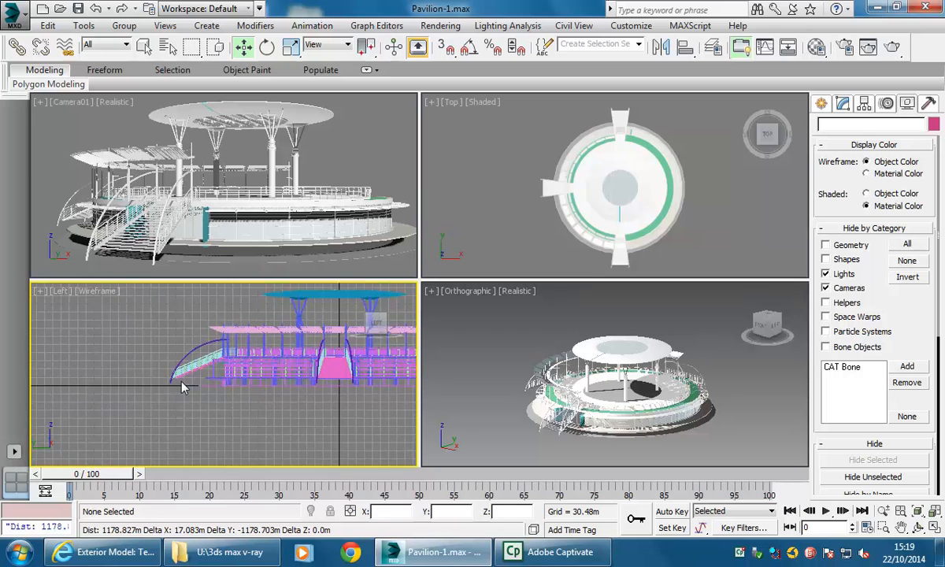
scroll(186, 366, up, 8)
scroll(153, 375, up, 4)
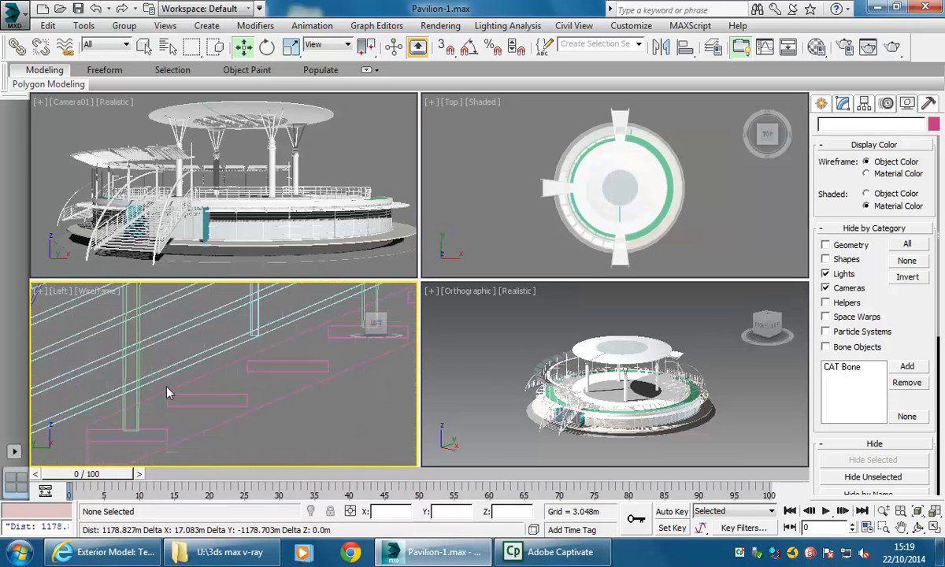
middle_drag(197, 392, 180, 394)
scroll(202, 382, up, 5)
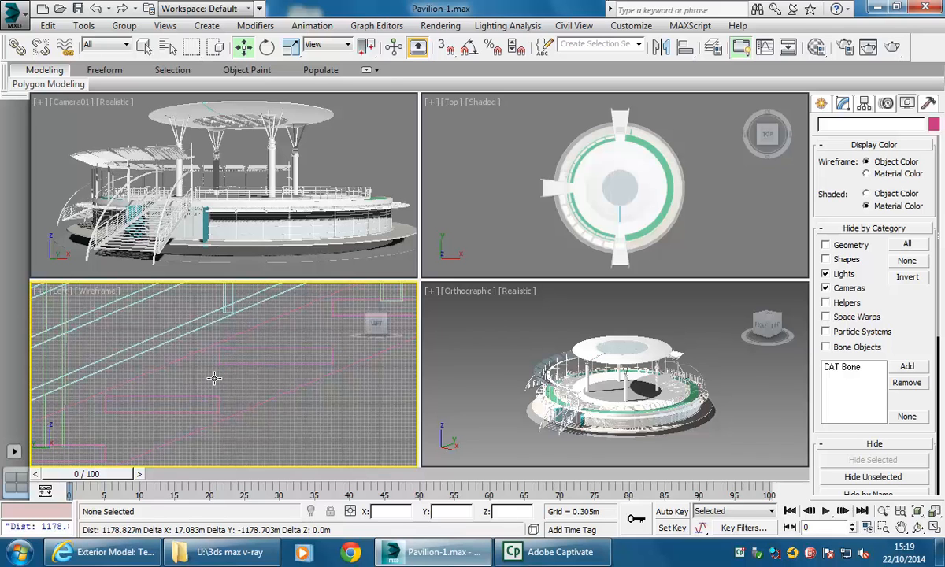
scroll(202, 389, up, 2)
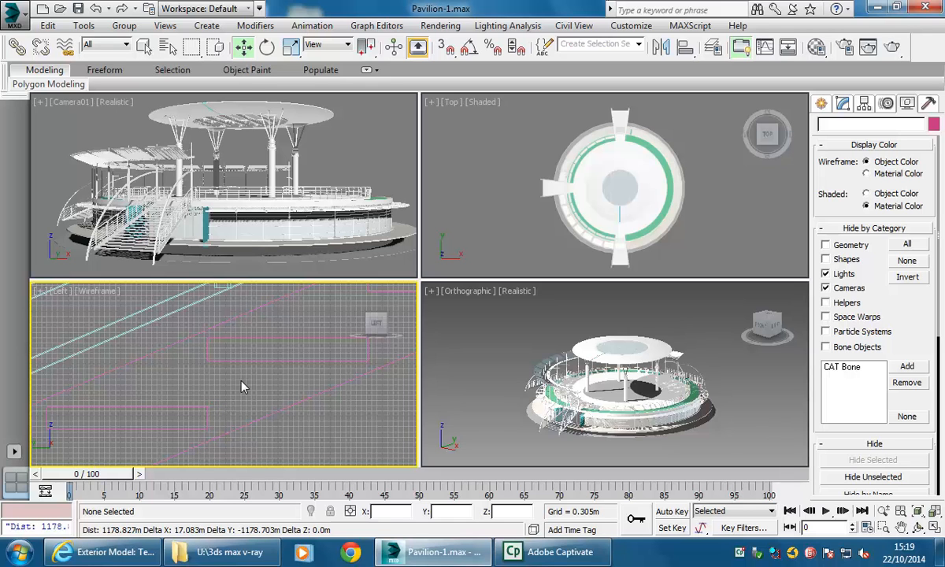
click(83, 26)
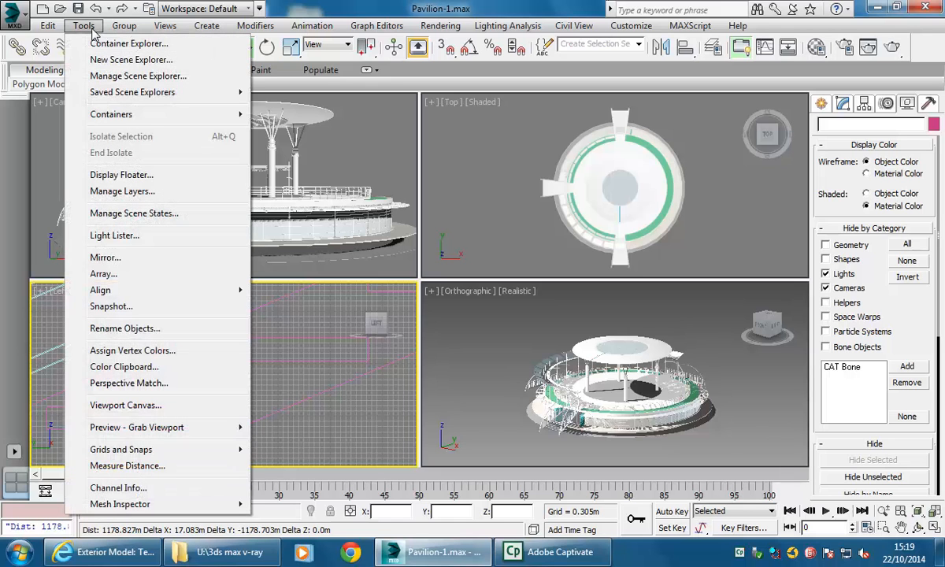
click(127, 466)
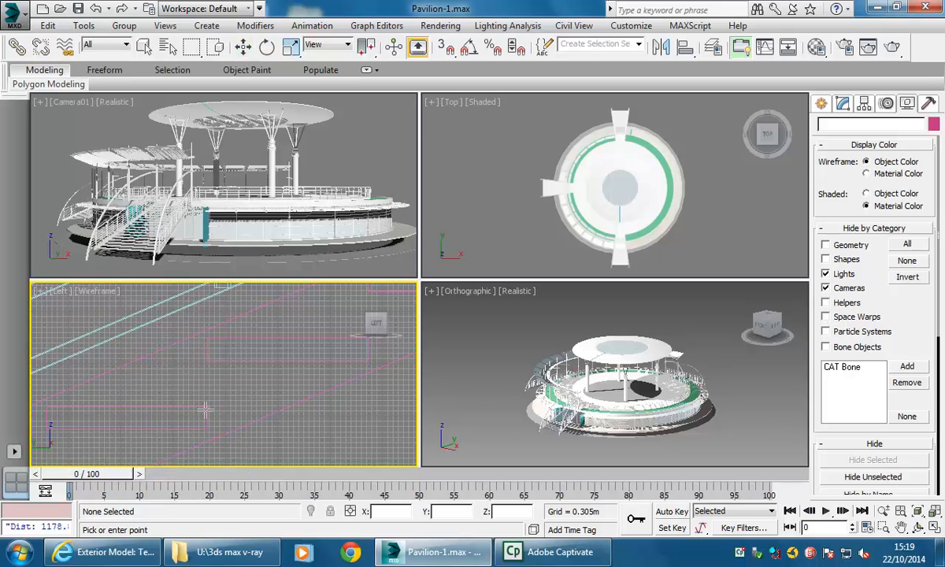
click(203, 404)
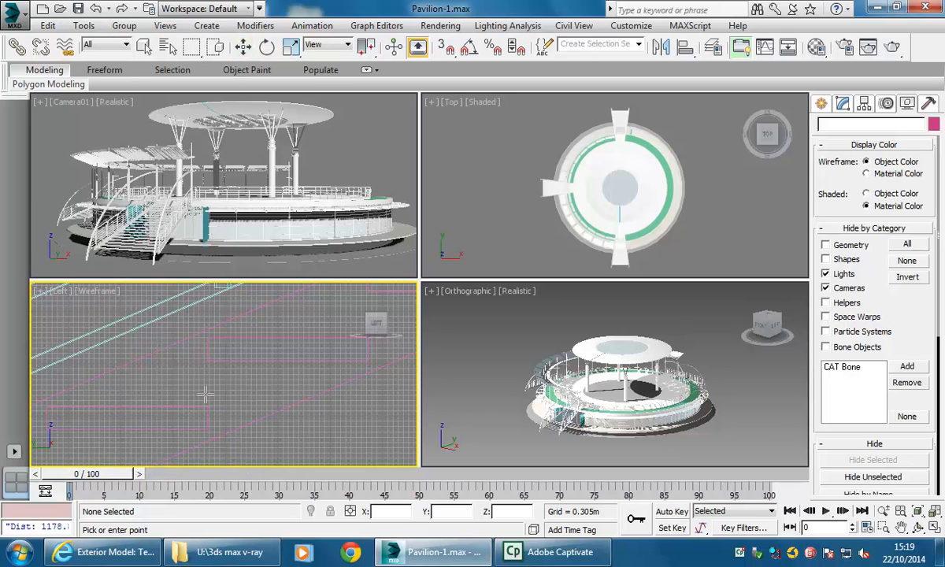
click(208, 344)
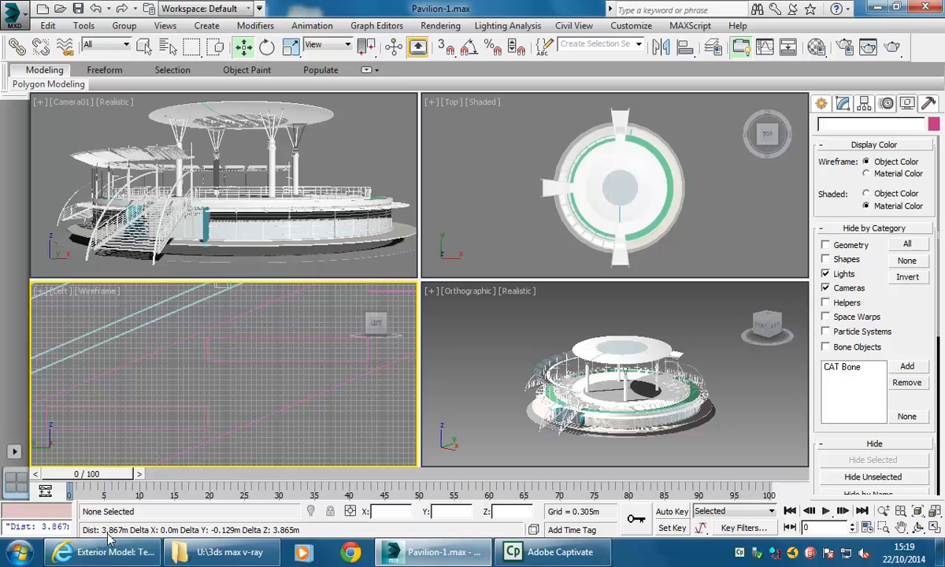
Find and open the Windows Calculator, and place its window over the viewports.
click(20, 553)
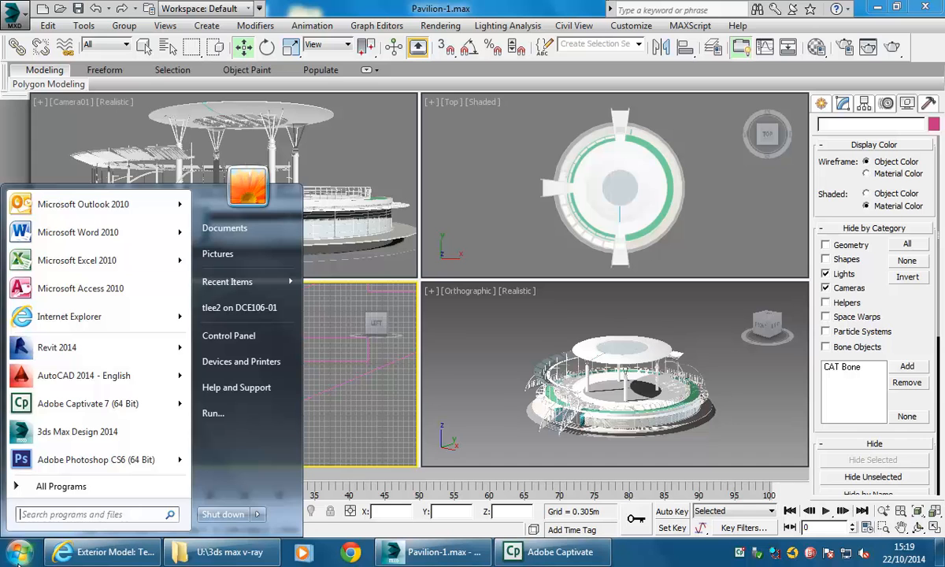
click(63, 488)
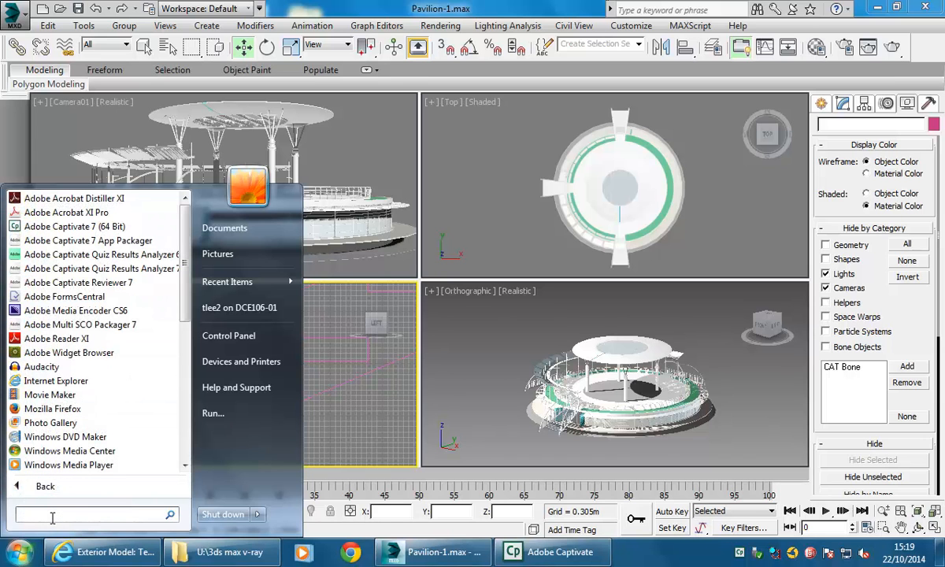
text(cal)
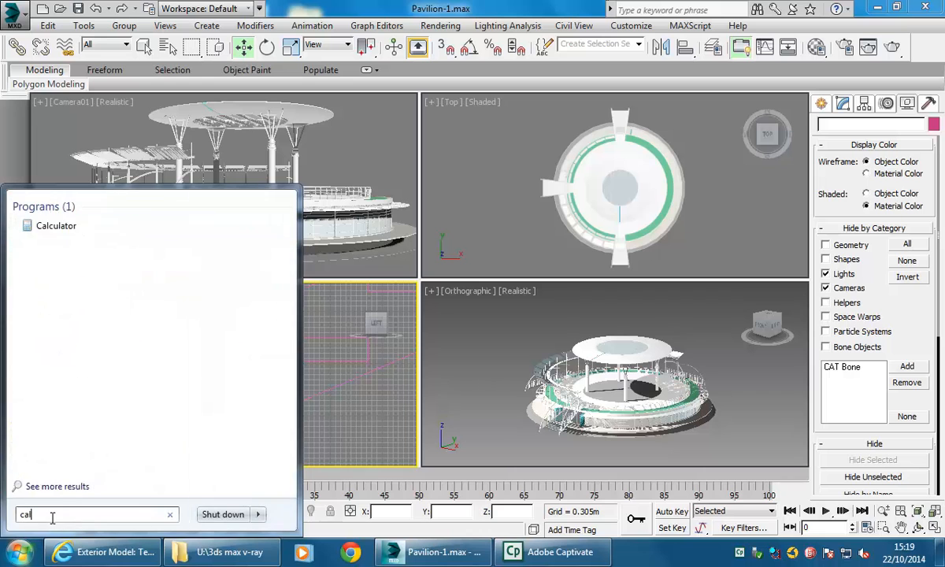
click(63, 227)
drag(182, 126, 270, 121)
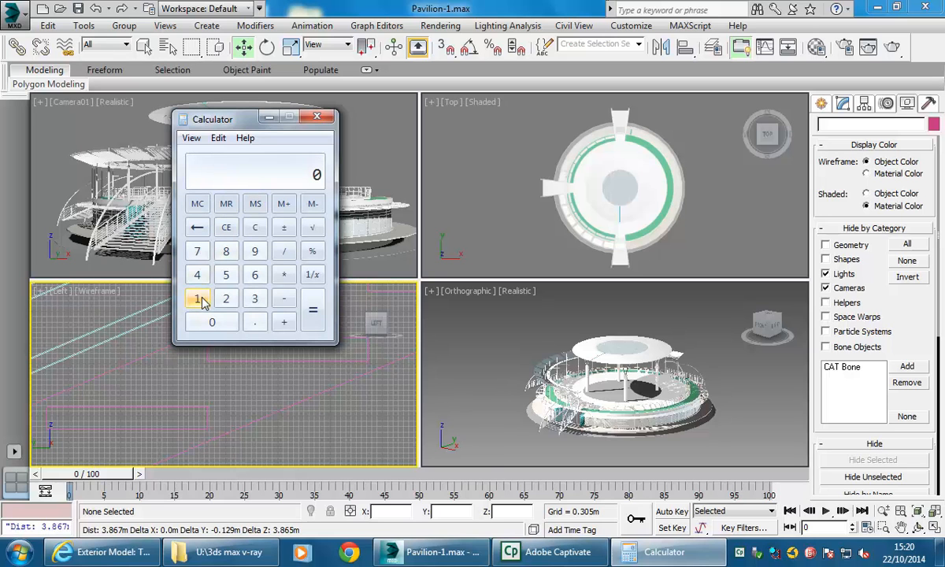
Divide the measured stair rise of 3867 mm by a standard 175 mm riser, and clear the calculator.
click(255, 303)
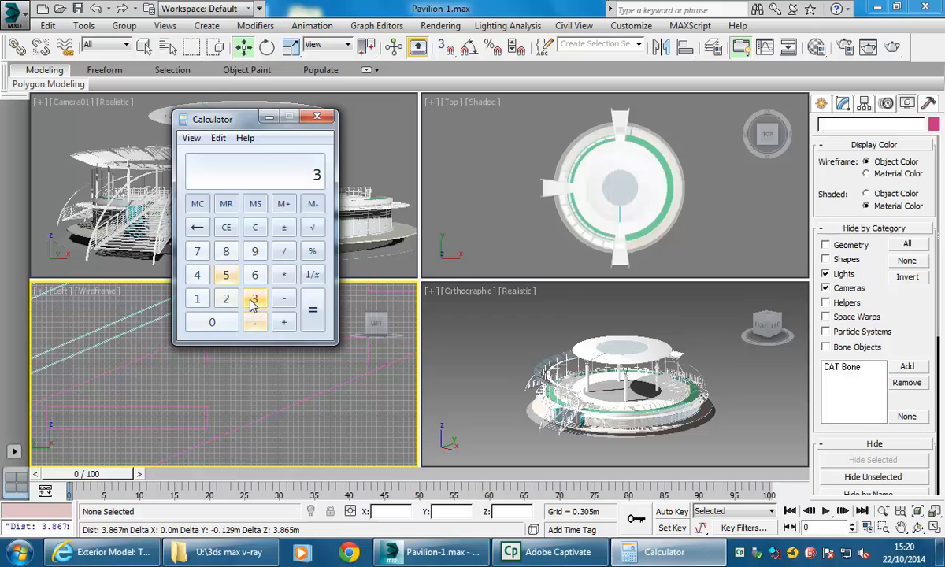
click(226, 252)
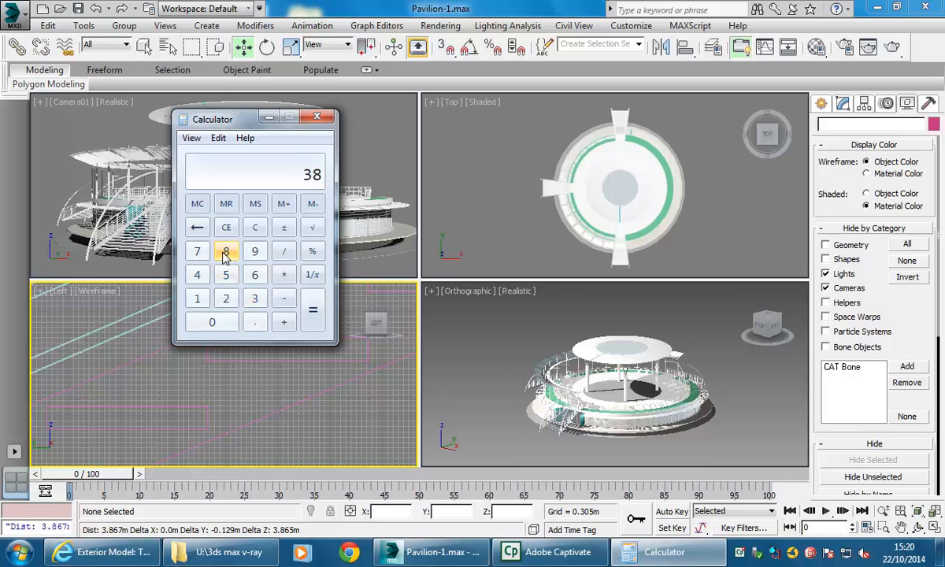
click(253, 274)
click(197, 254)
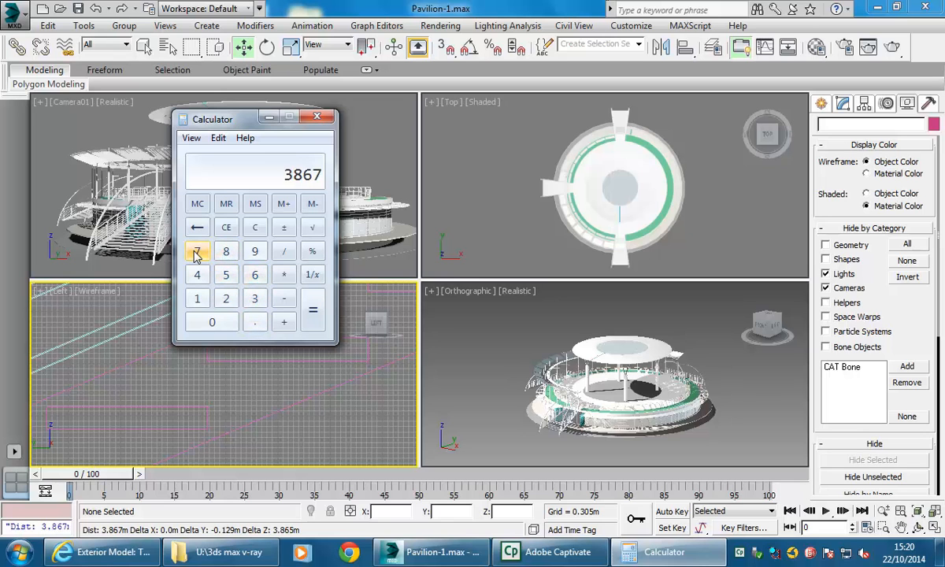
click(283, 251)
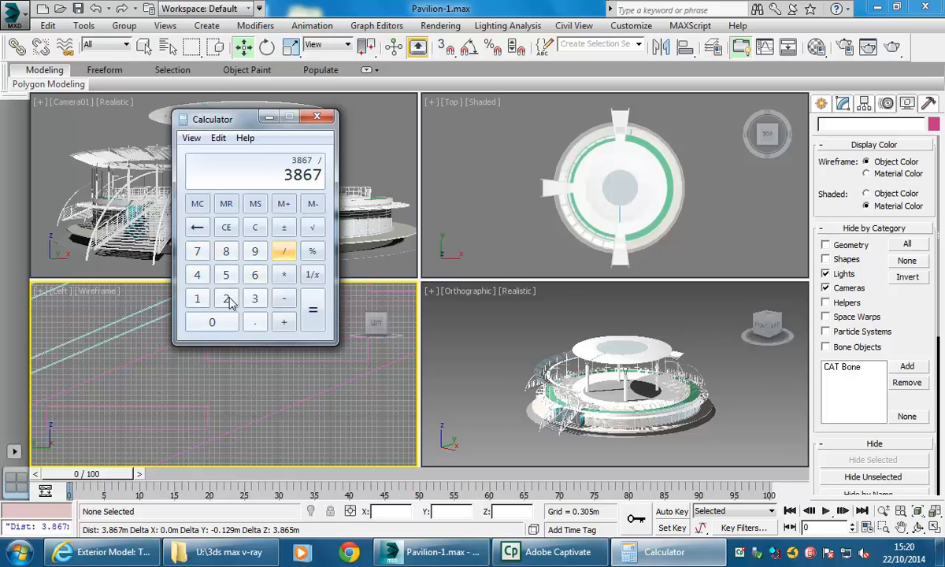
click(197, 298)
click(197, 251)
click(226, 274)
click(312, 311)
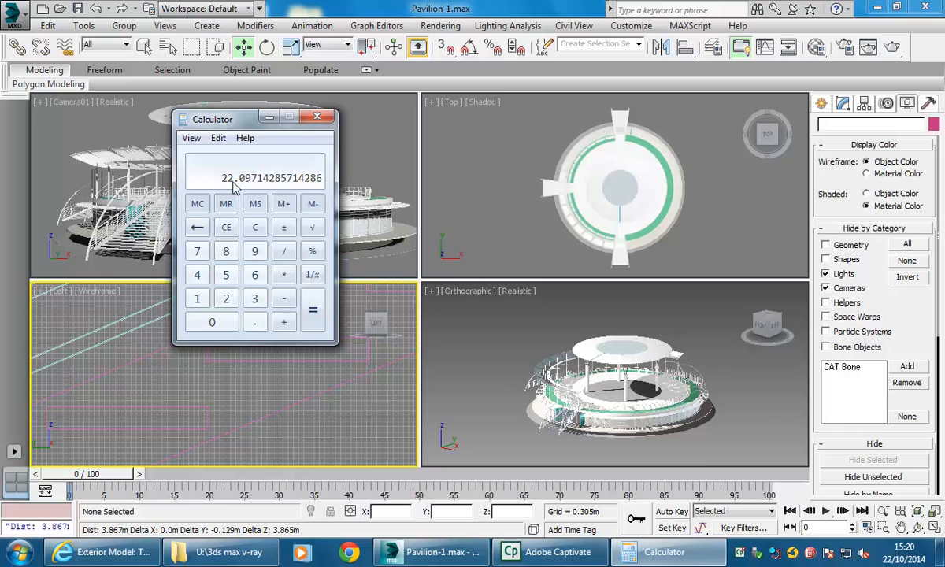
click(254, 228)
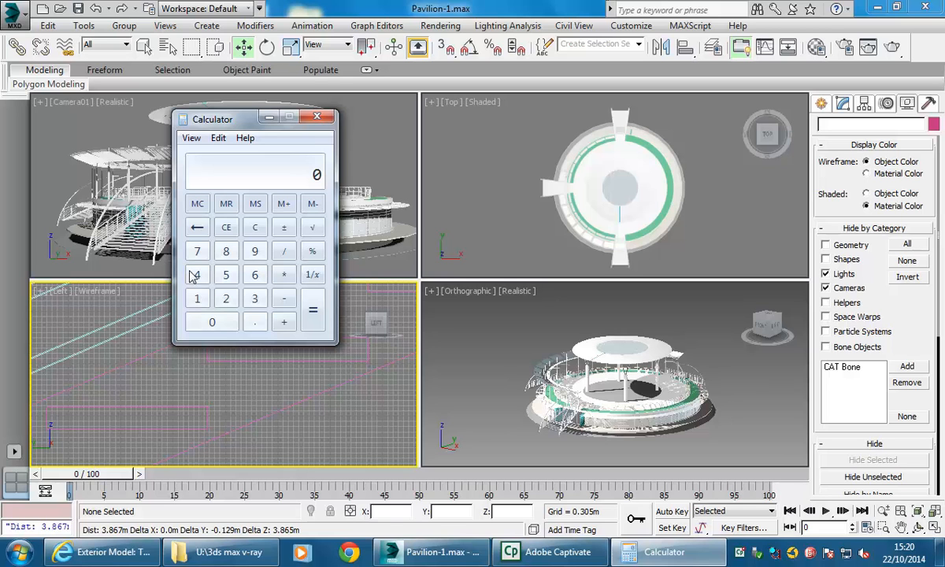
click(255, 301)
click(226, 252)
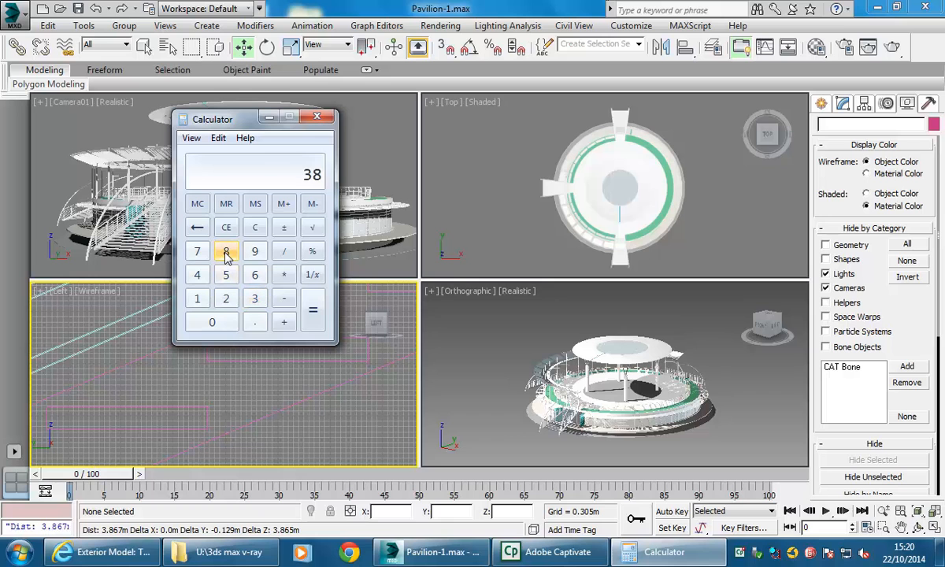
click(256, 275)
click(197, 251)
click(284, 251)
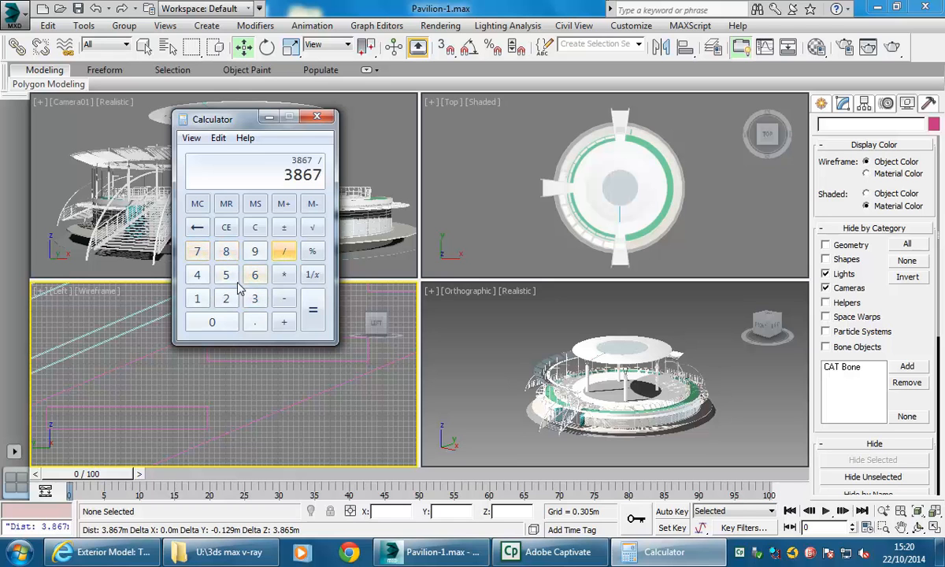
click(226, 275)
click(254, 322)
click(197, 275)
click(313, 309)
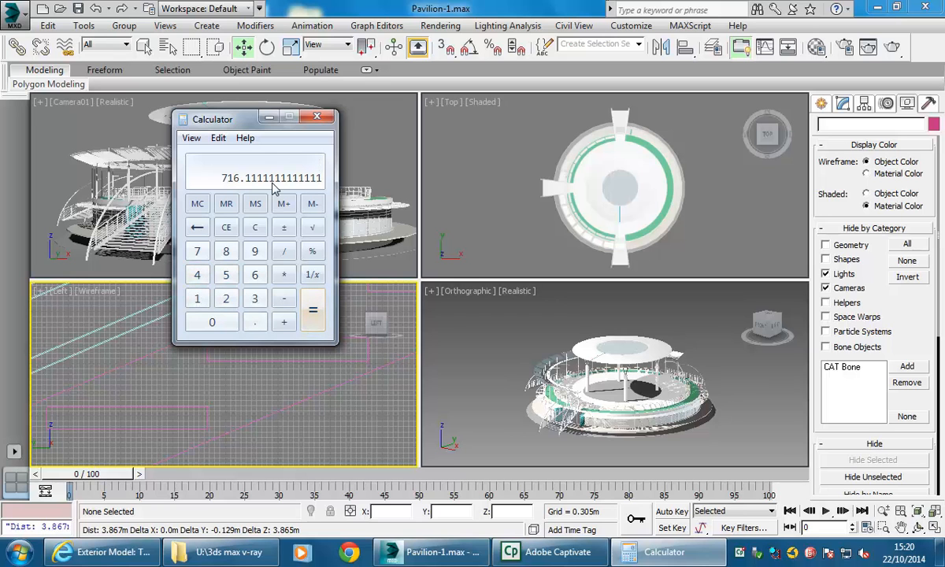
click(253, 228)
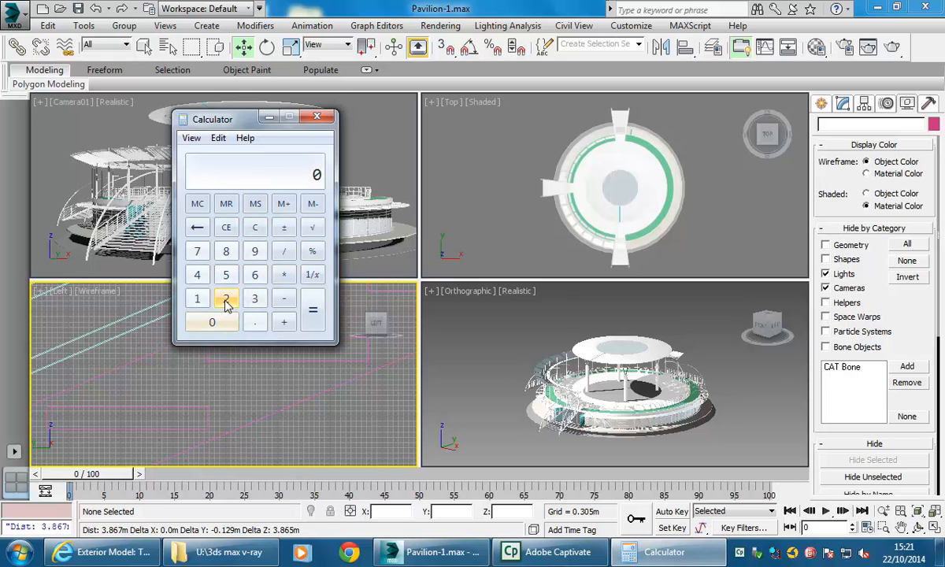
Divide the measured stair rise of 3867 by 25.4 to test an inch-to-millimetre mismatch, and close the calculator.
click(255, 298)
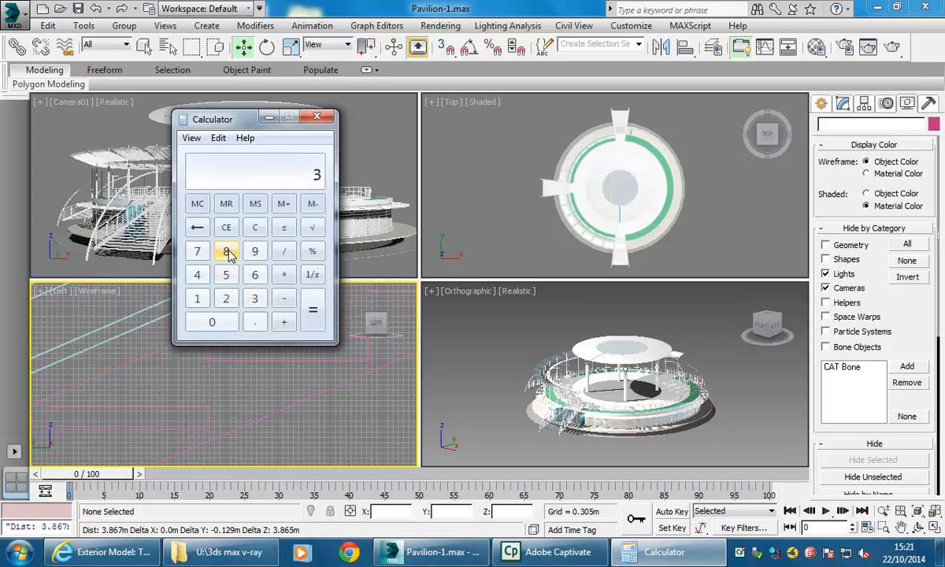
click(227, 252)
click(254, 274)
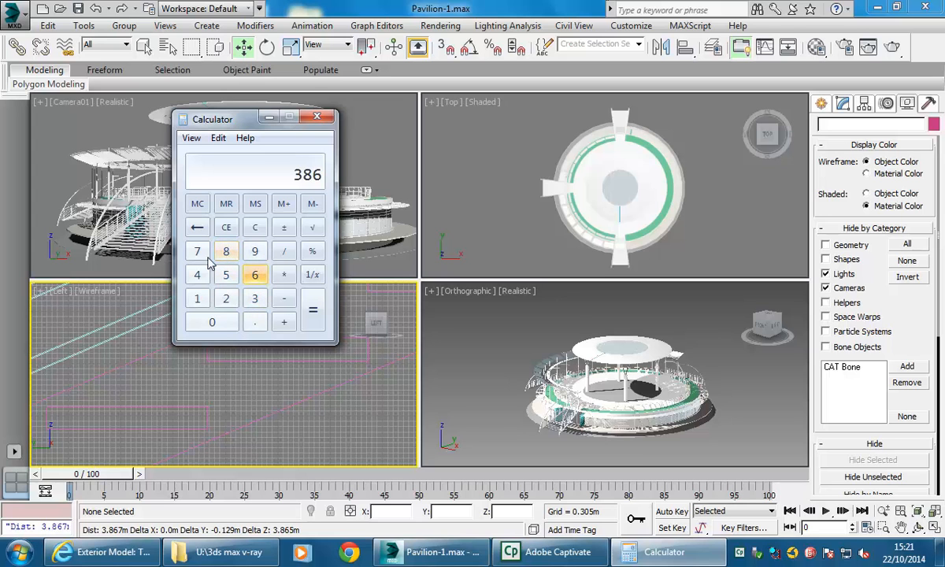
click(198, 254)
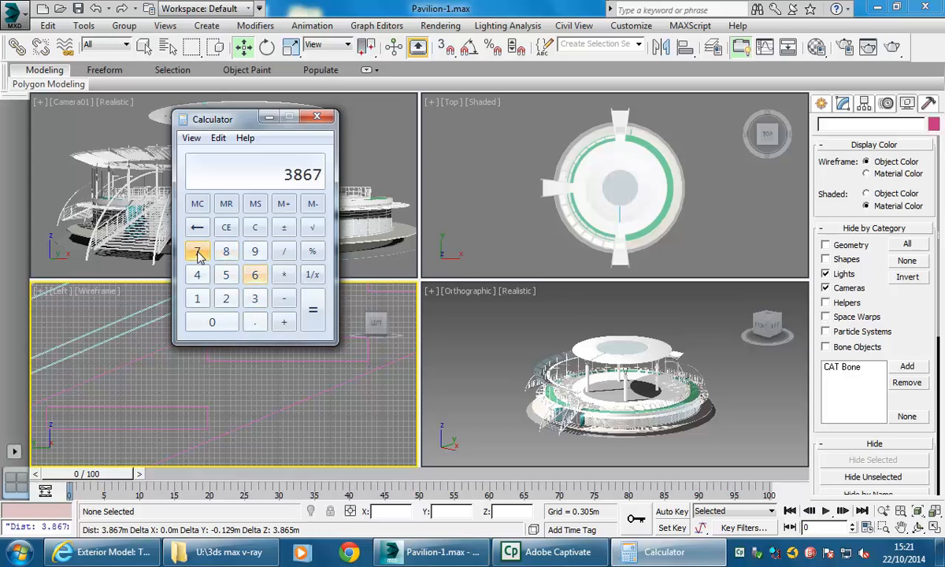
click(284, 250)
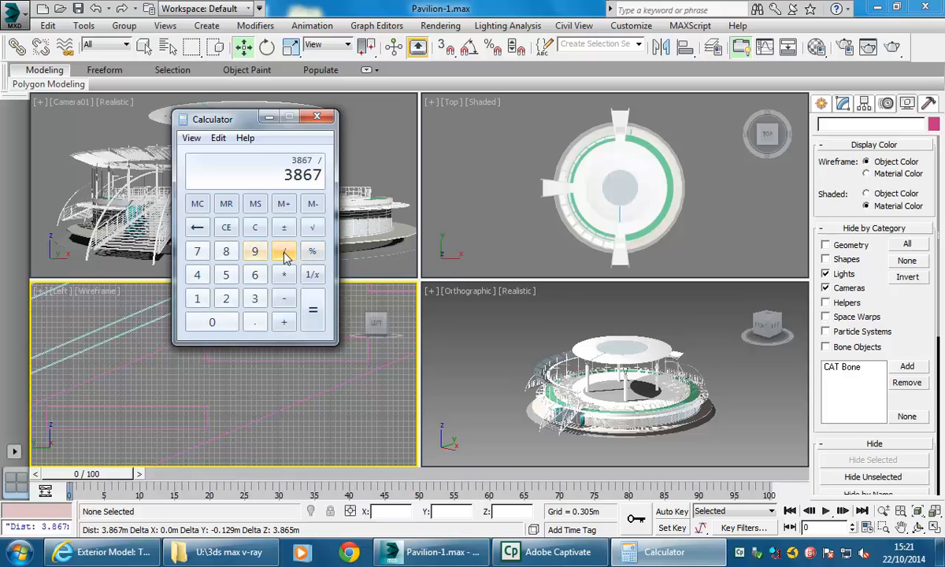
click(226, 303)
click(226, 275)
click(254, 322)
click(198, 274)
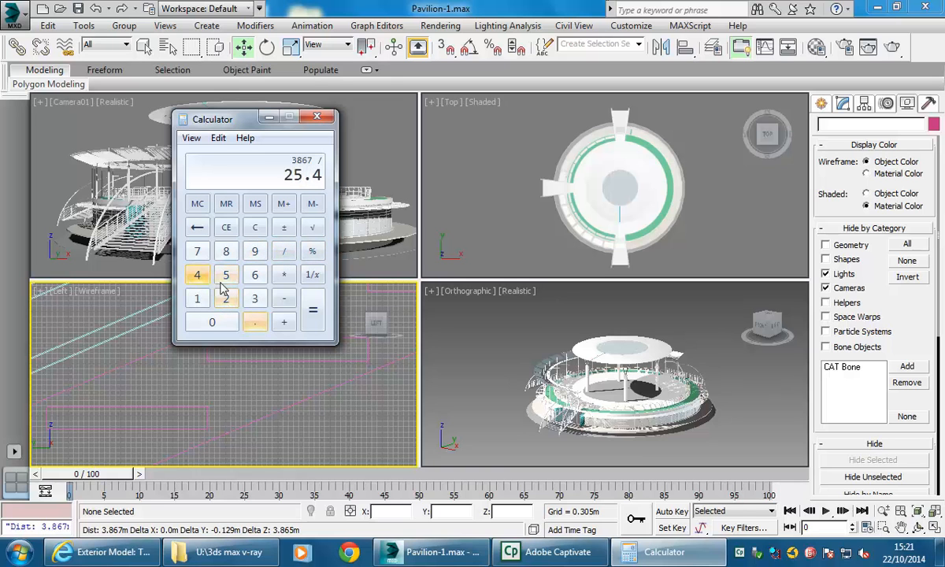
click(312, 317)
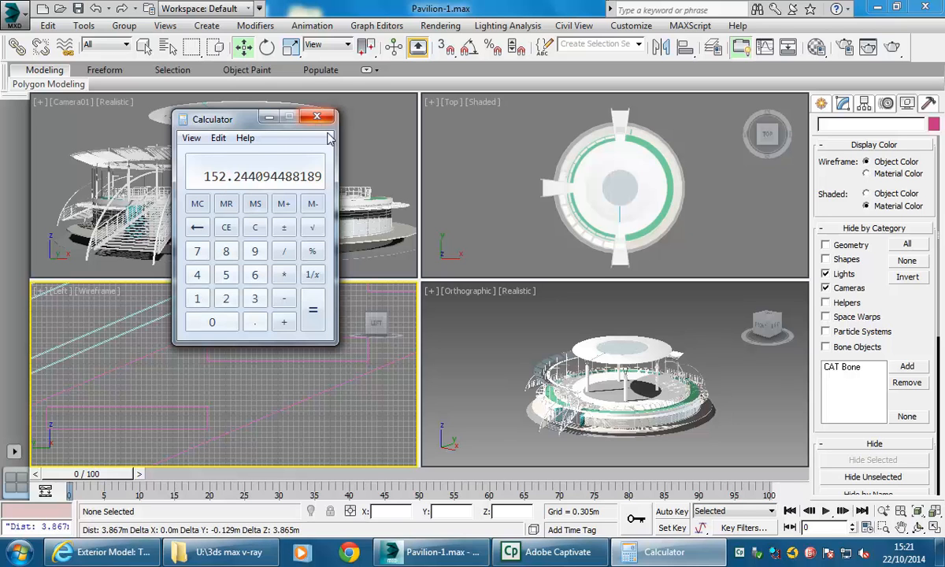
drag(240, 119, 304, 158)
click(370, 162)
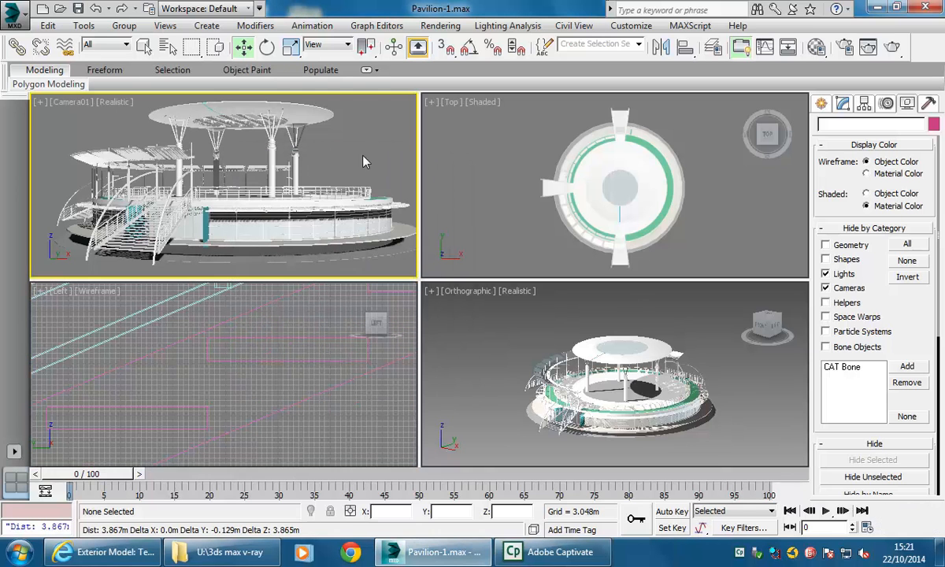
Unhide the lights and cameras categories with the pavilion zoomed out in the Top viewport.
scroll(472, 173, down, 2)
middle_drag(478, 177, 483, 178)
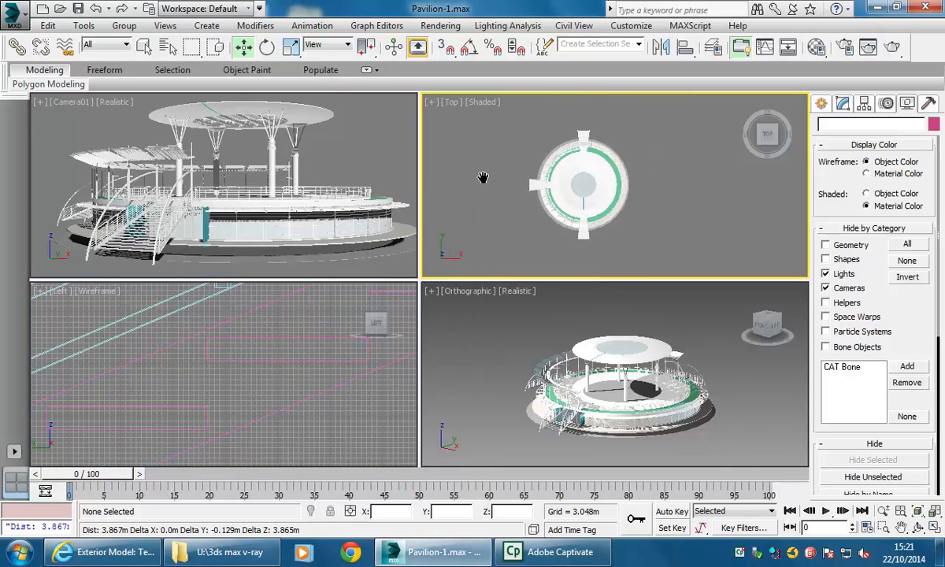
scroll(485, 184, down, 4)
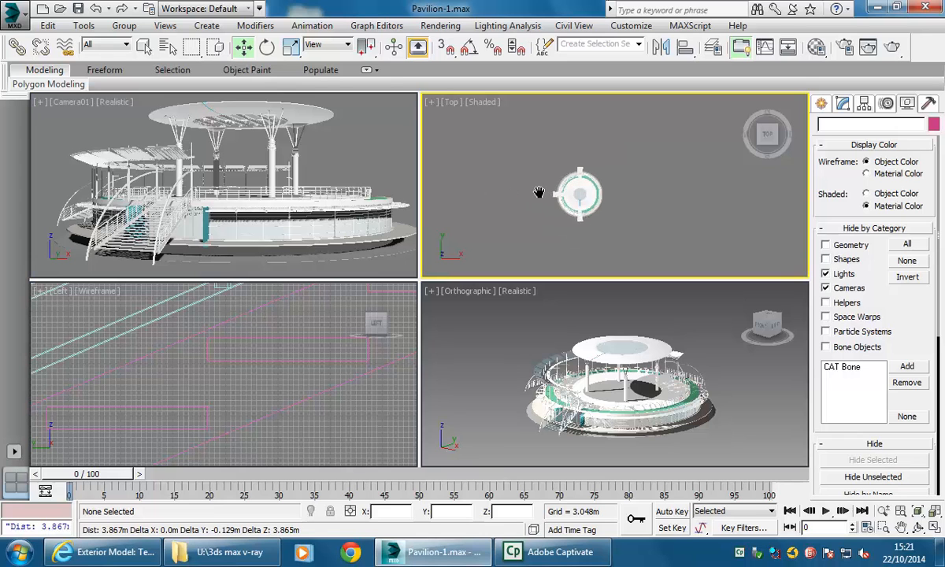
mouse_move(567, 191)
middle_down()
mouse_move(544, 181)
mouse_move(565, 191)
middle_up()
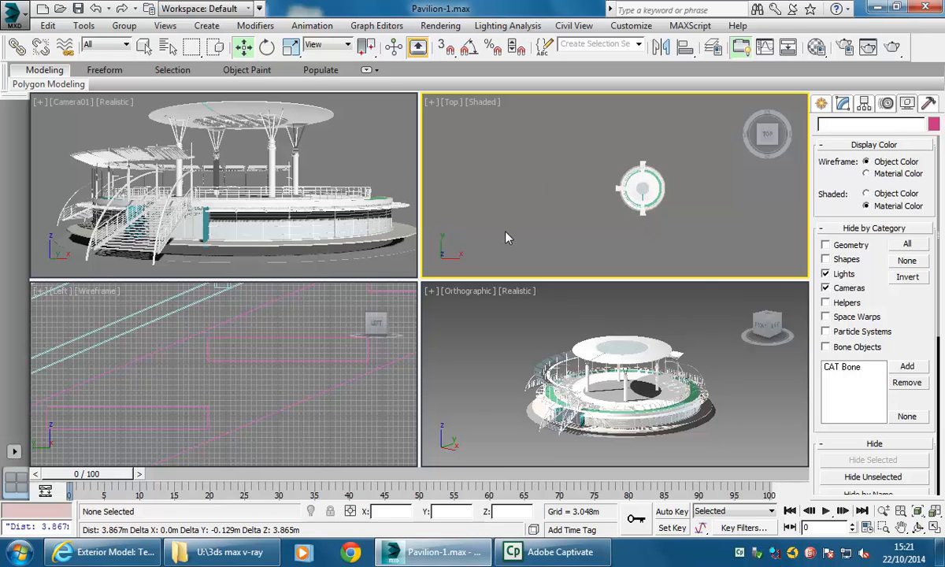
middle_drag(523, 198, 505, 201)
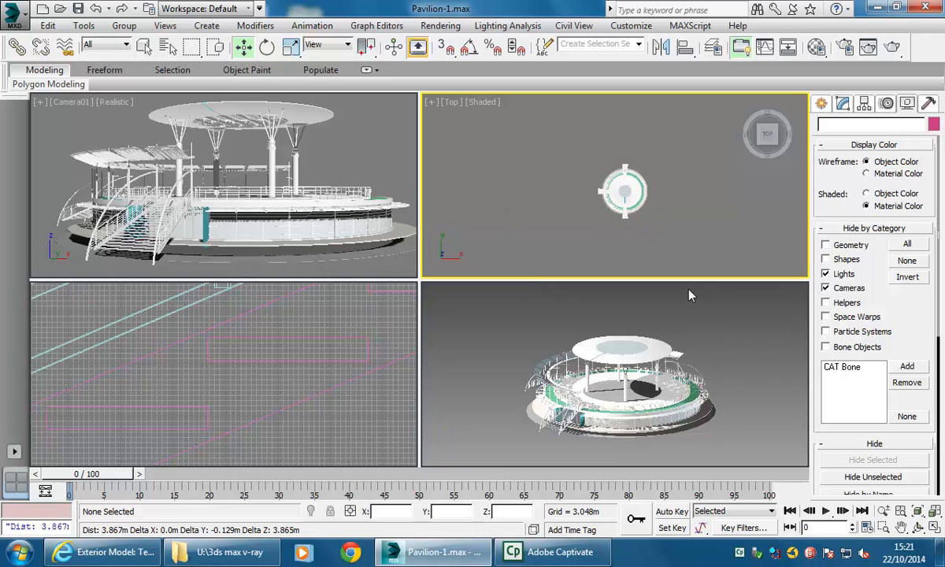
click(826, 274)
click(825, 288)
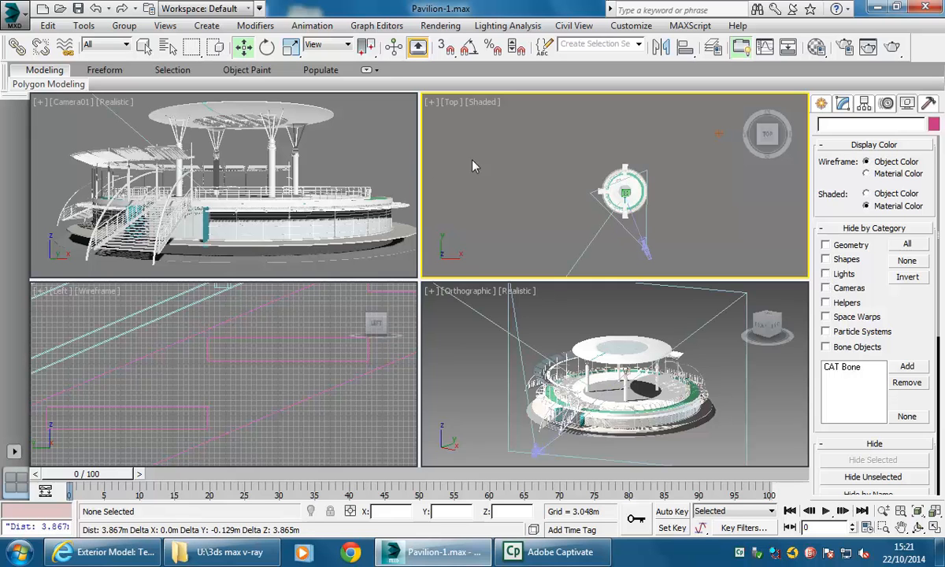
Select the whole pavilion together with all lights, cameras and their targets in the Top viewport.
scroll(519, 163, down, 4)
middle_drag(520, 164, 550, 158)
scroll(551, 158, up, 1)
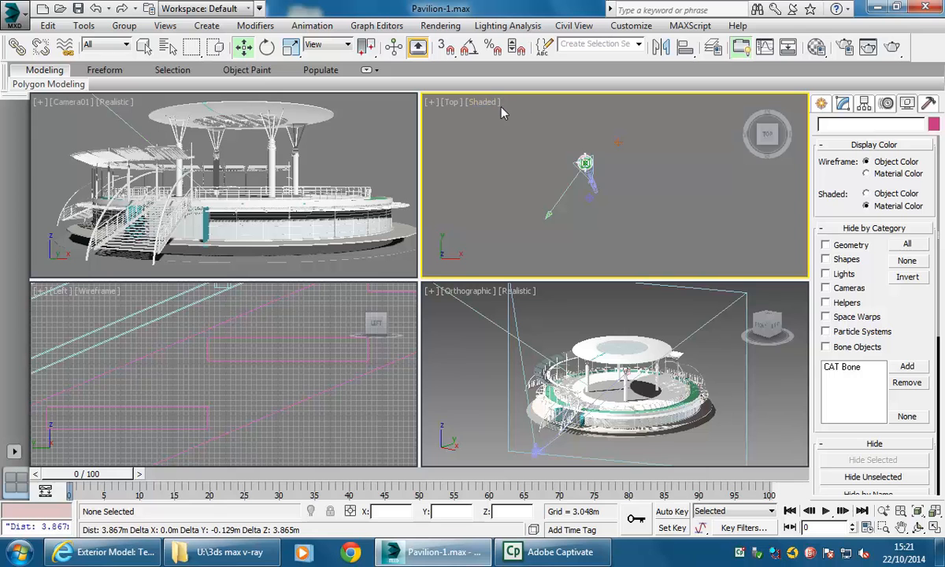
drag(499, 120, 609, 220)
scroll(524, 169, up, 3)
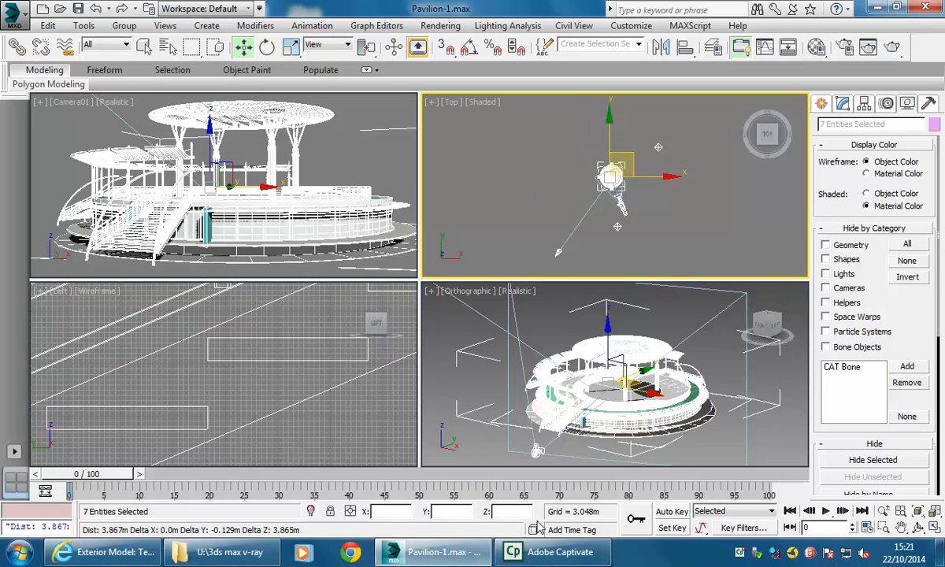
Switch to the Windows Calculator and divide 1 by 25.4 to get the scale factor.
click(10, 557)
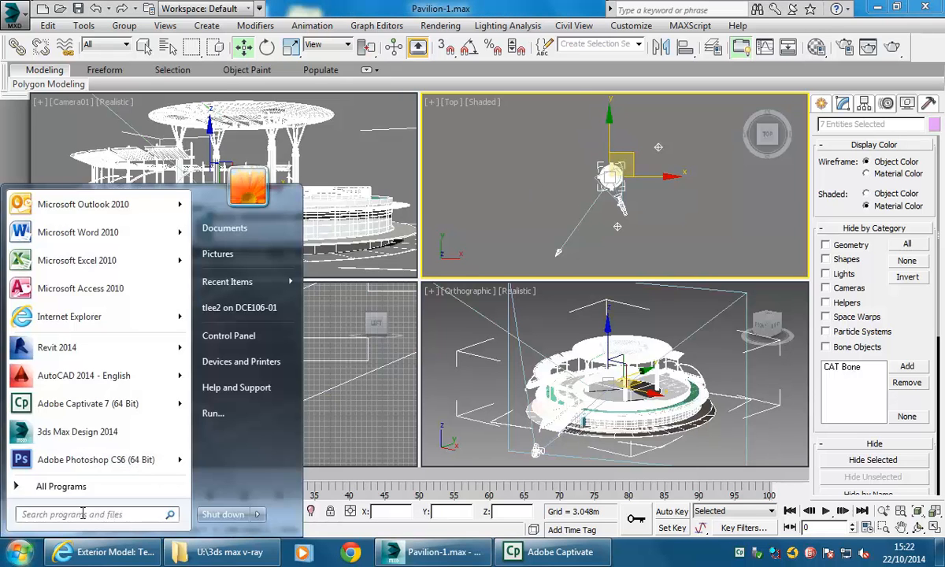
text(cal)
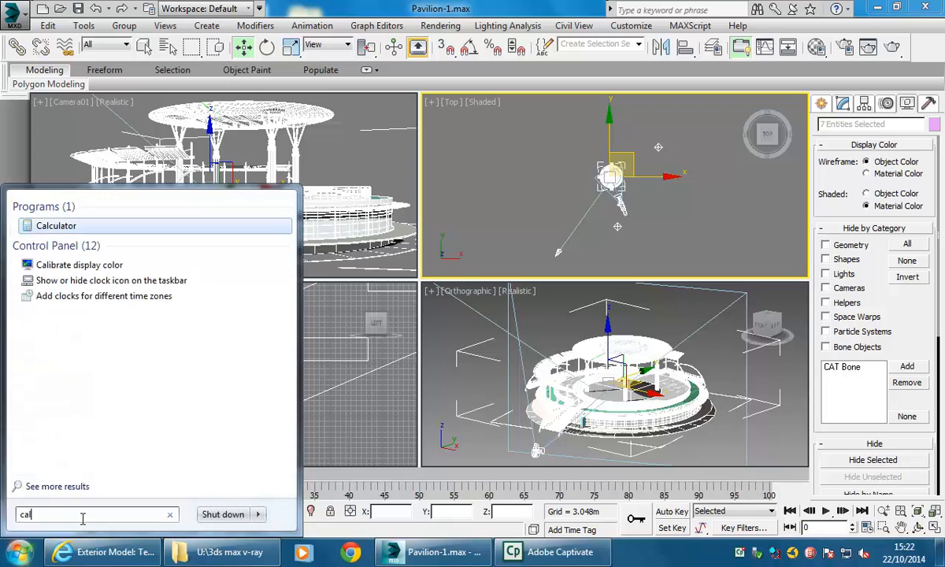
click(57, 226)
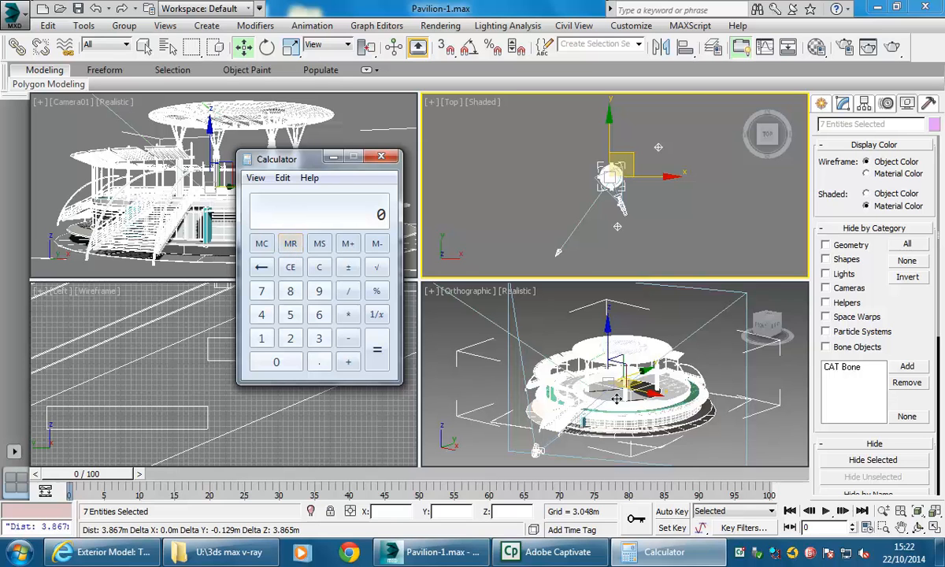
click(262, 339)
click(348, 291)
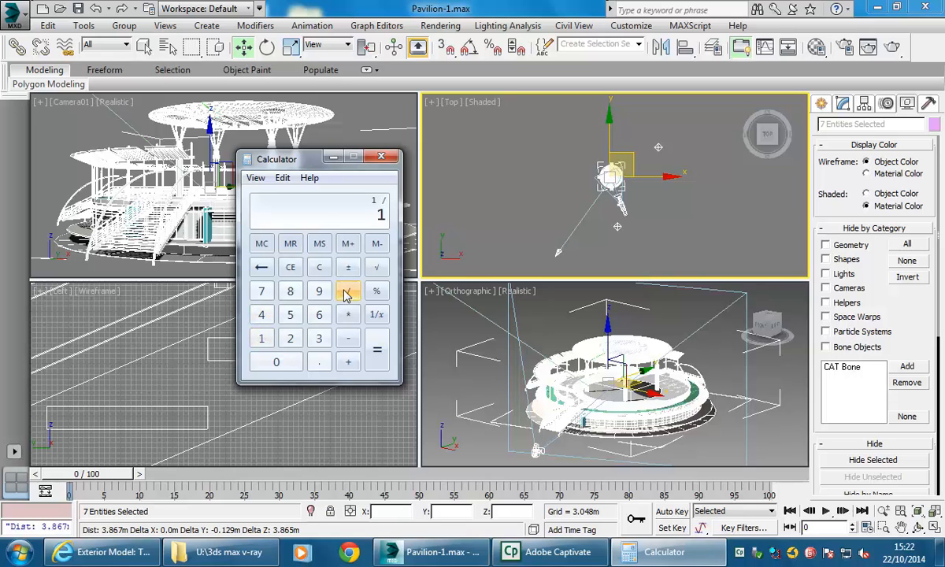
click(290, 340)
click(290, 314)
click(319, 361)
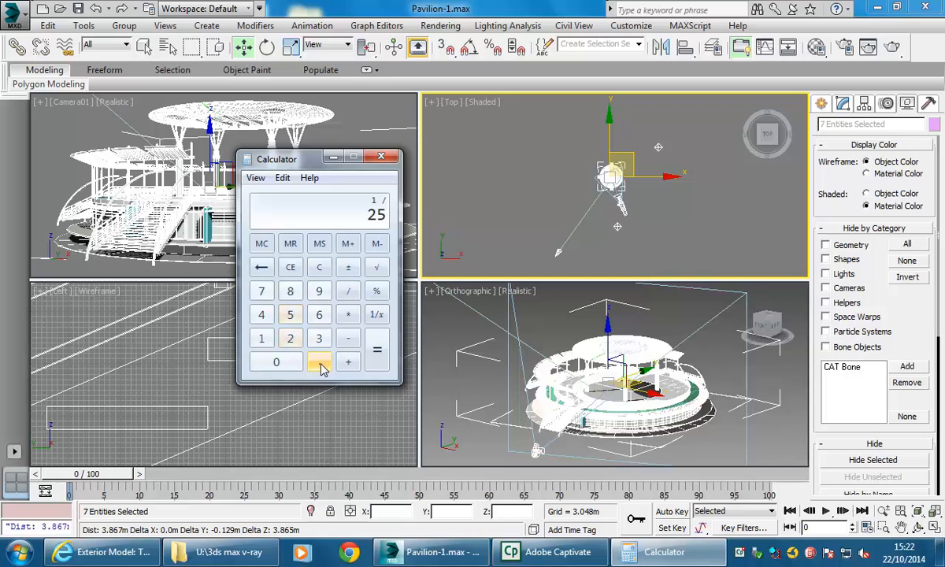
click(262, 315)
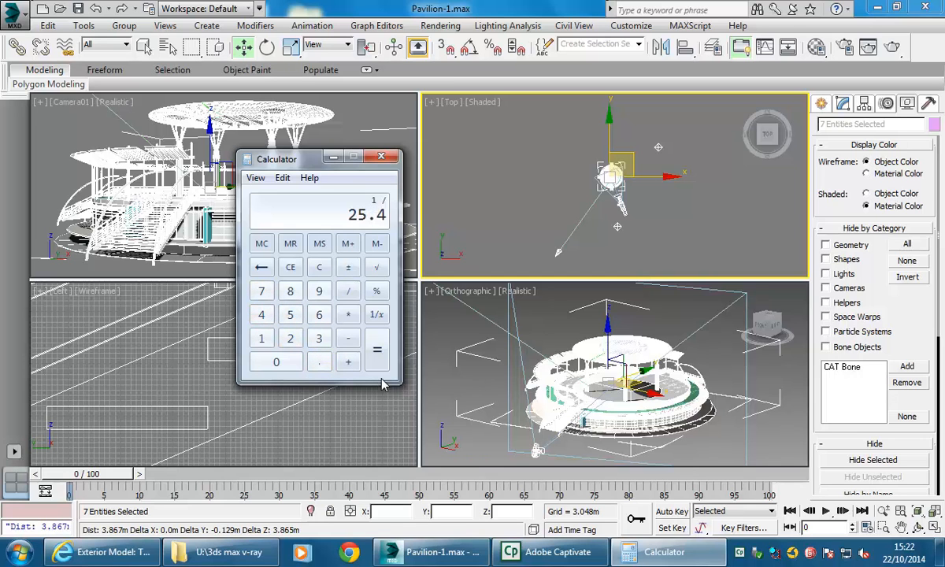
click(377, 350)
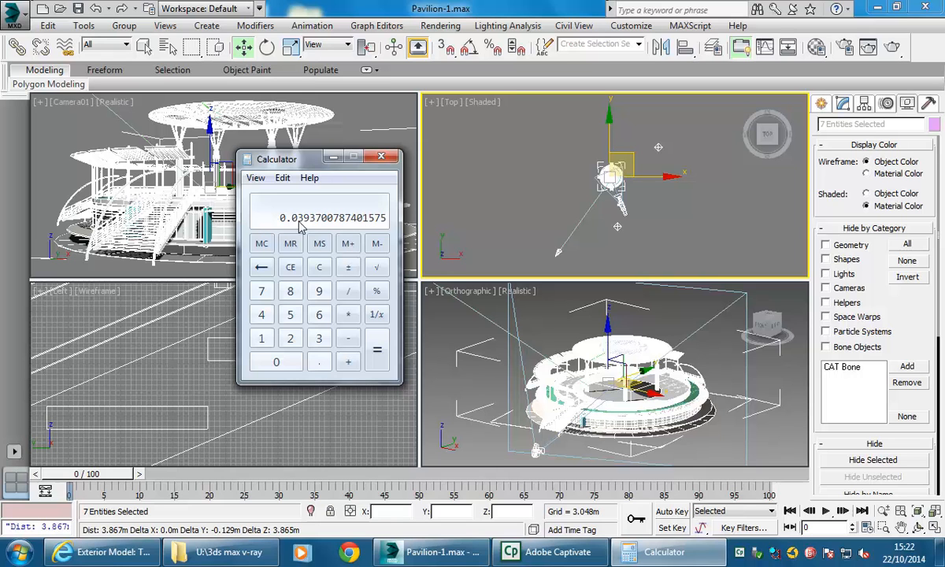
Multiply the calculator's 1/25.4 result by 100 to get a percentage, copy it and put the calculator away.
drag(290, 168, 249, 165)
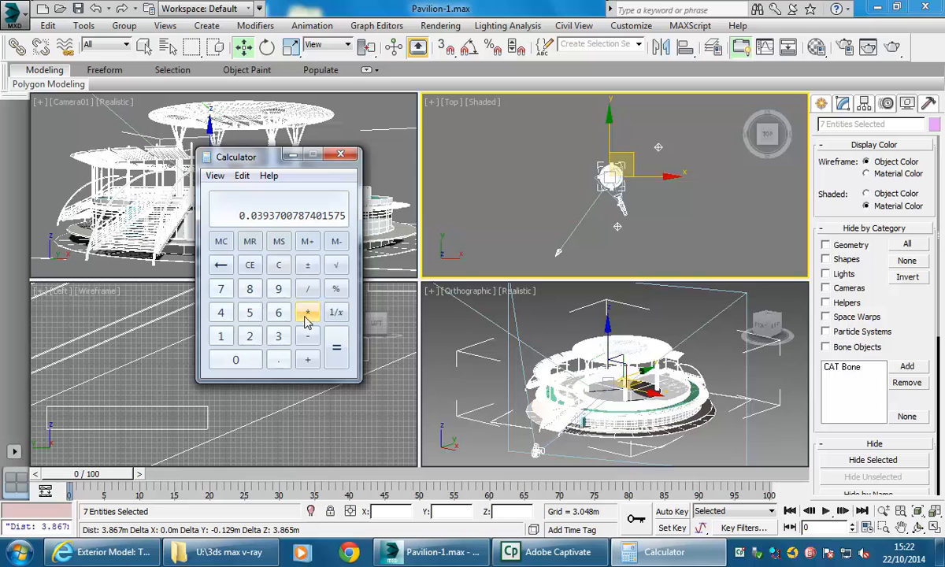
click(307, 315)
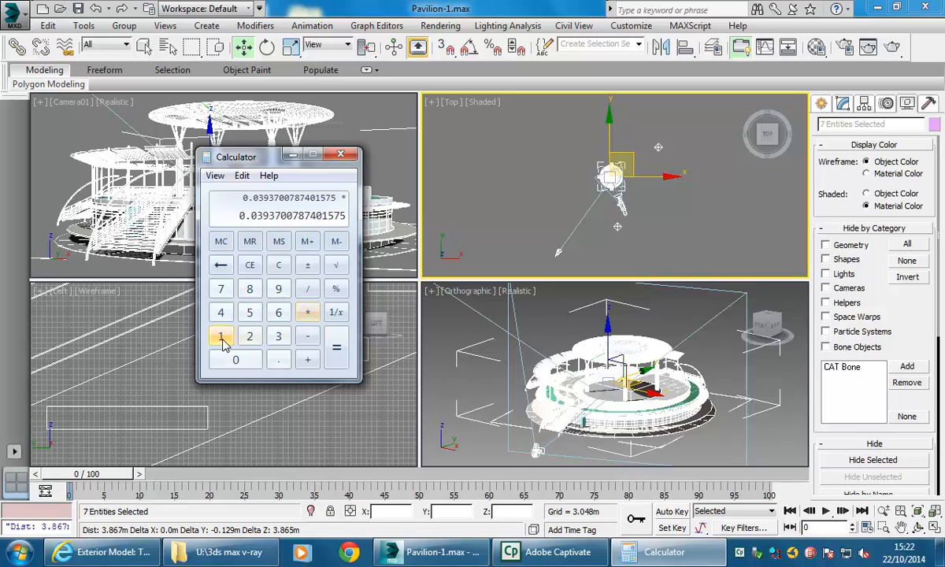
click(223, 335)
double_click(236, 359)
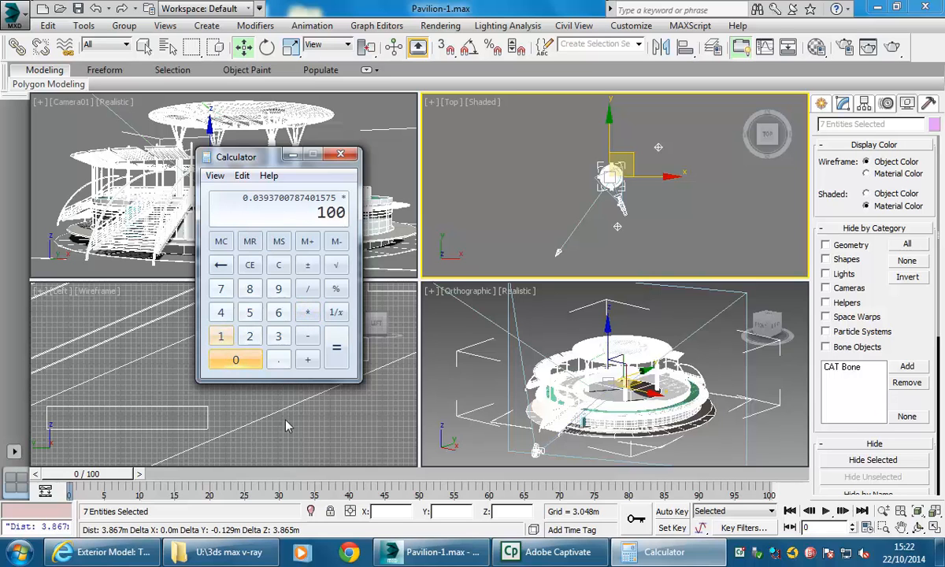
click(337, 348)
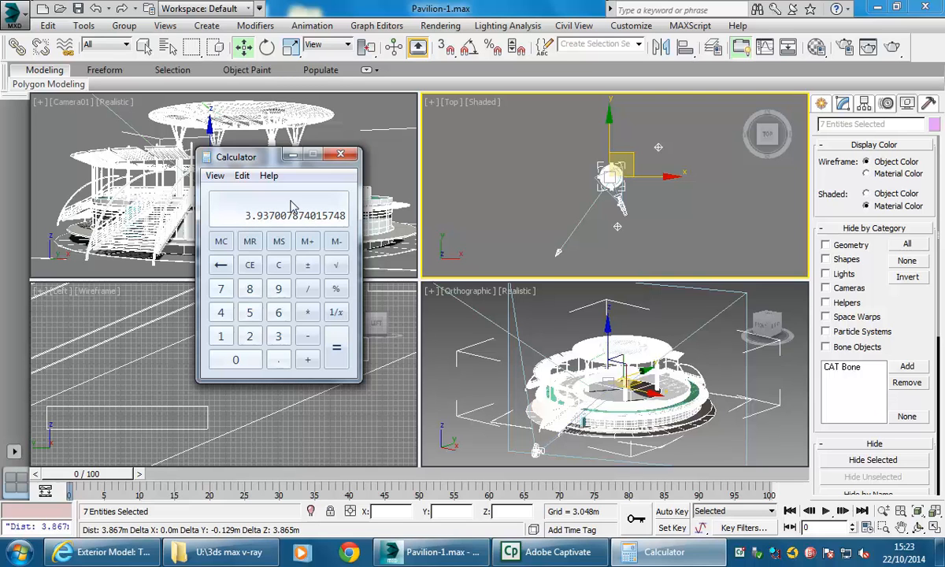
click(241, 176)
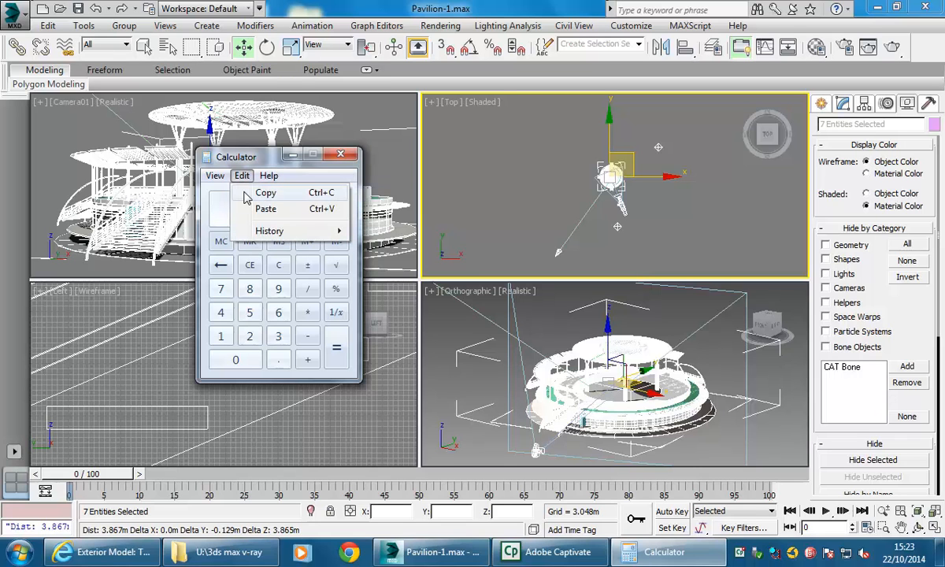
click(246, 194)
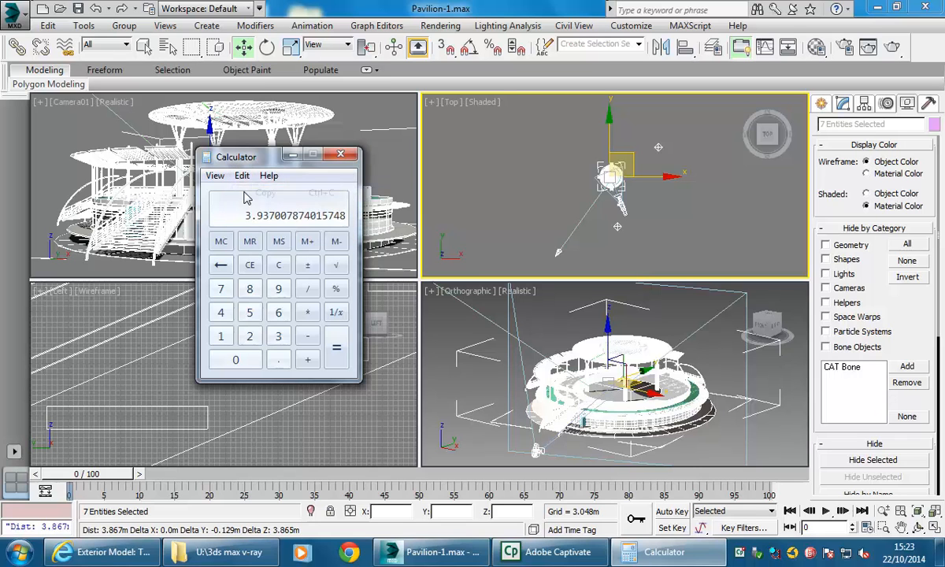
click(293, 156)
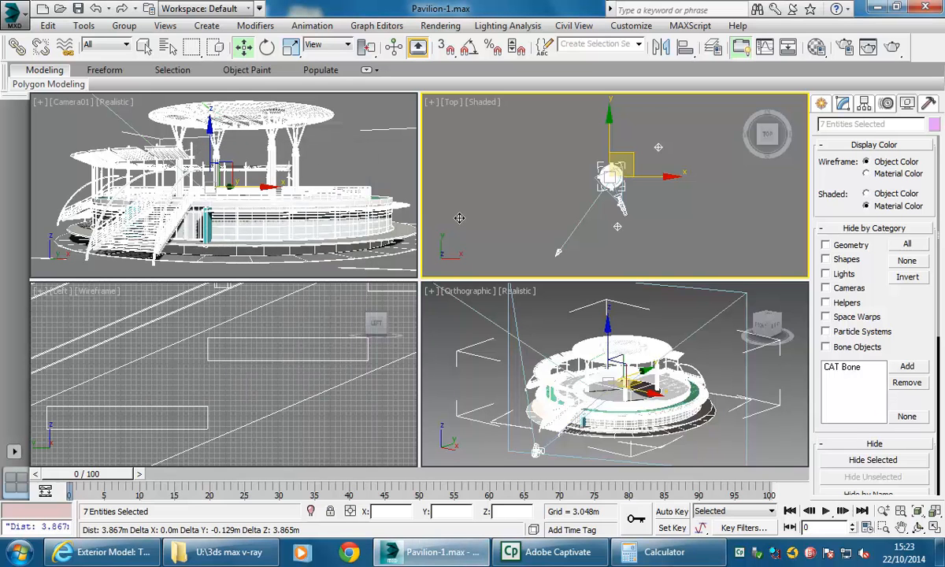
Scale the selected pavilion, lights and cameras uniformly by the copied 3.937 percent using the world offset.
right_click(246, 160)
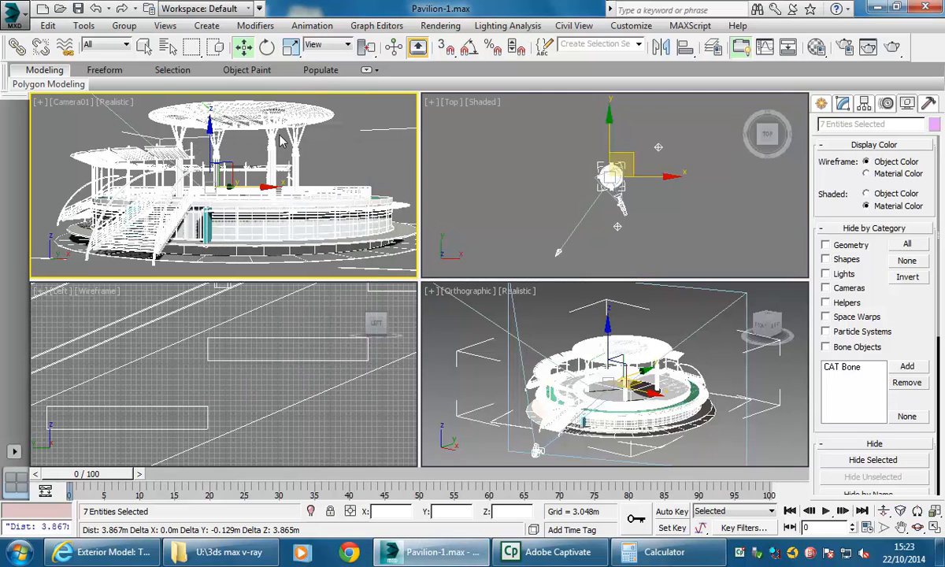
click(291, 49)
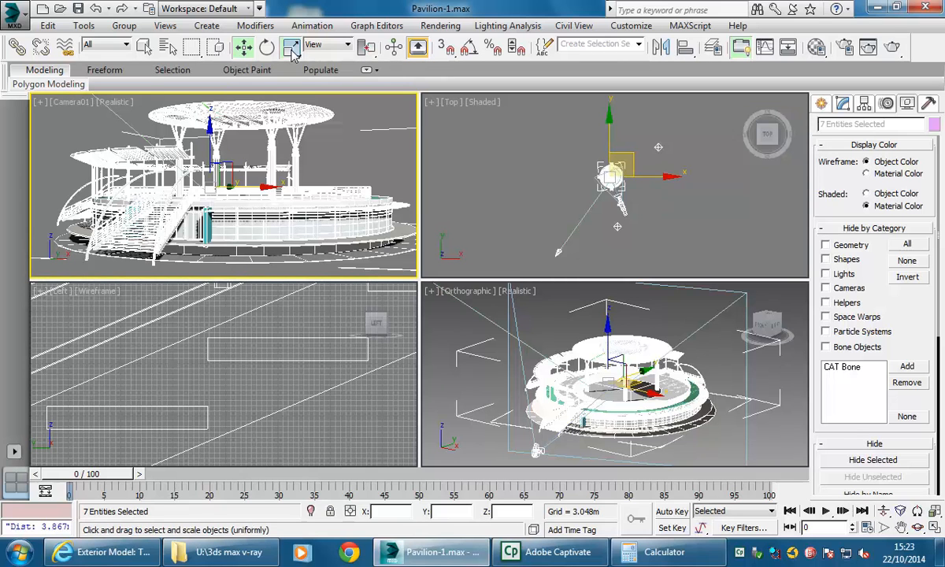
right_click(291, 49)
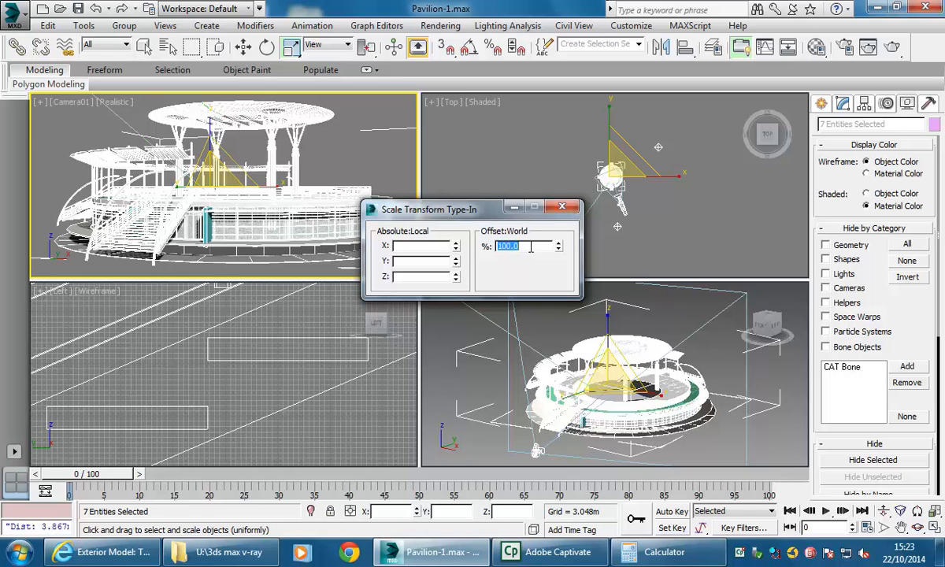
key(ctrl+v)
key(Return)
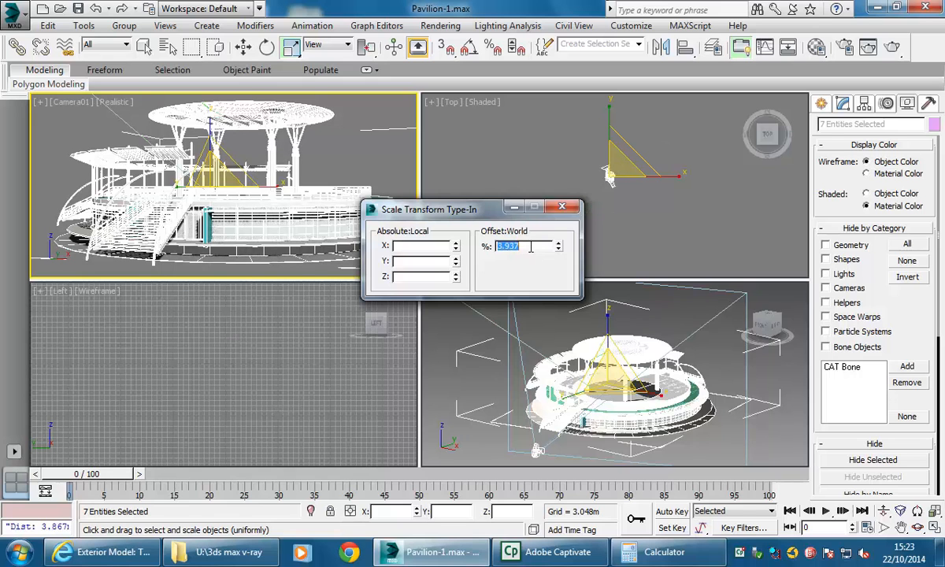
click(561, 206)
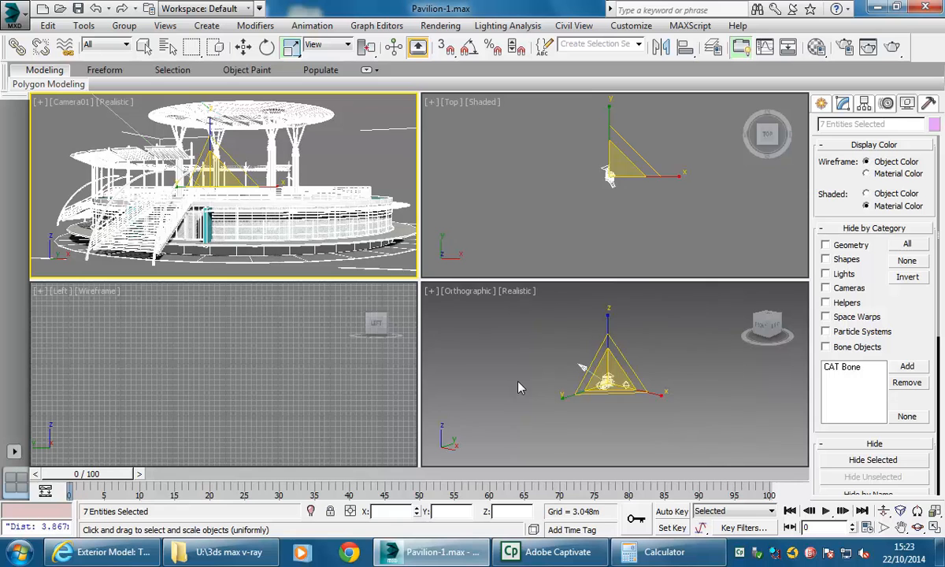
Clear the selection, hide the lights and cameras categories, and save the rescaled scene.
right_click(486, 358)
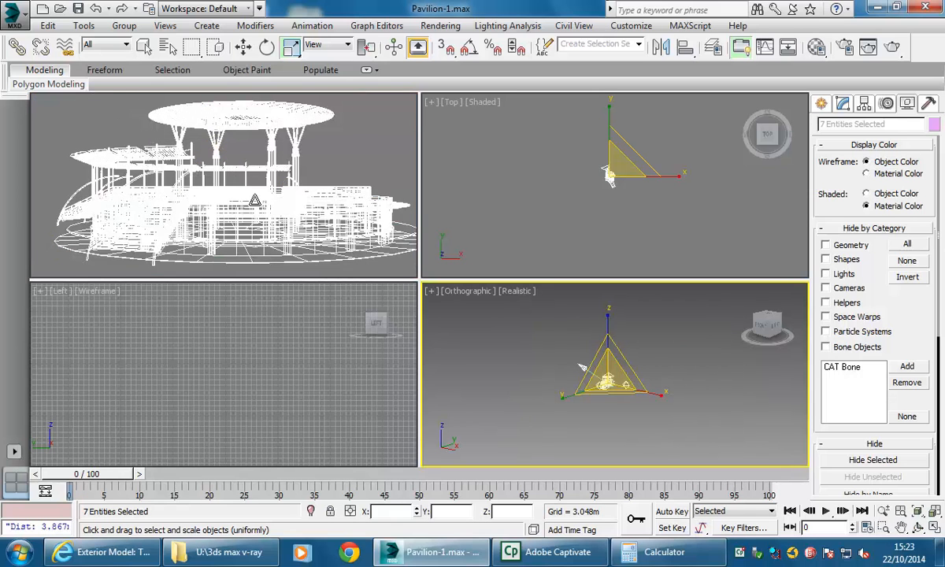
right_click(255, 201)
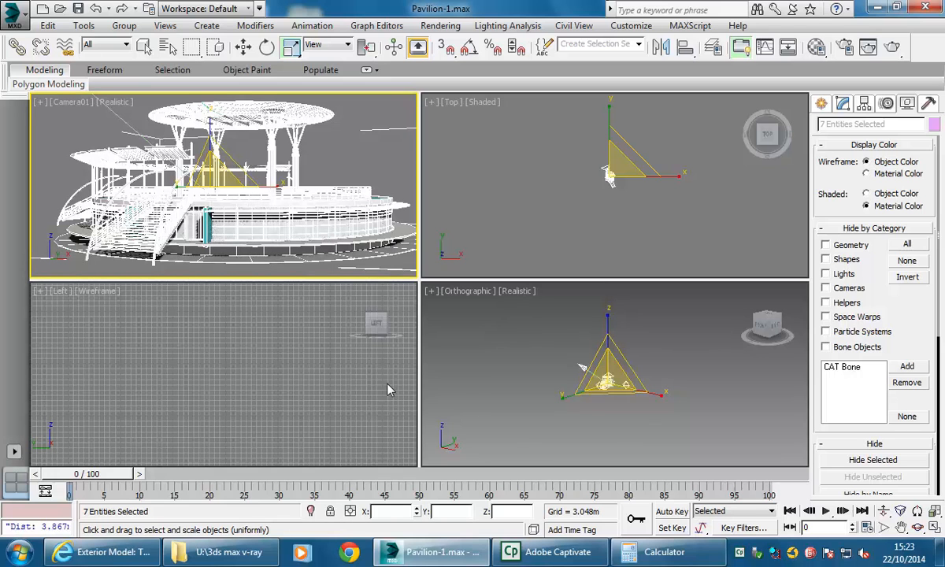
click(936, 512)
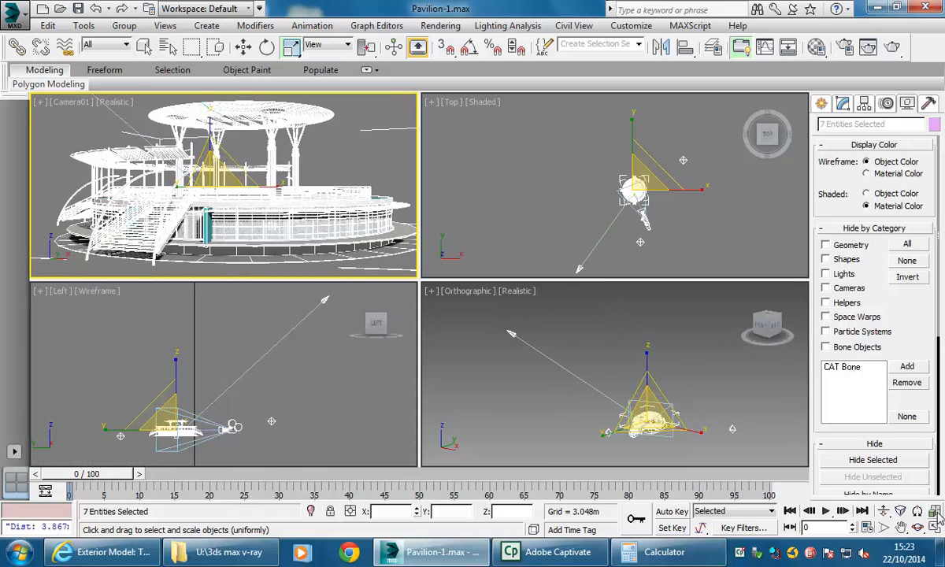
click(587, 343)
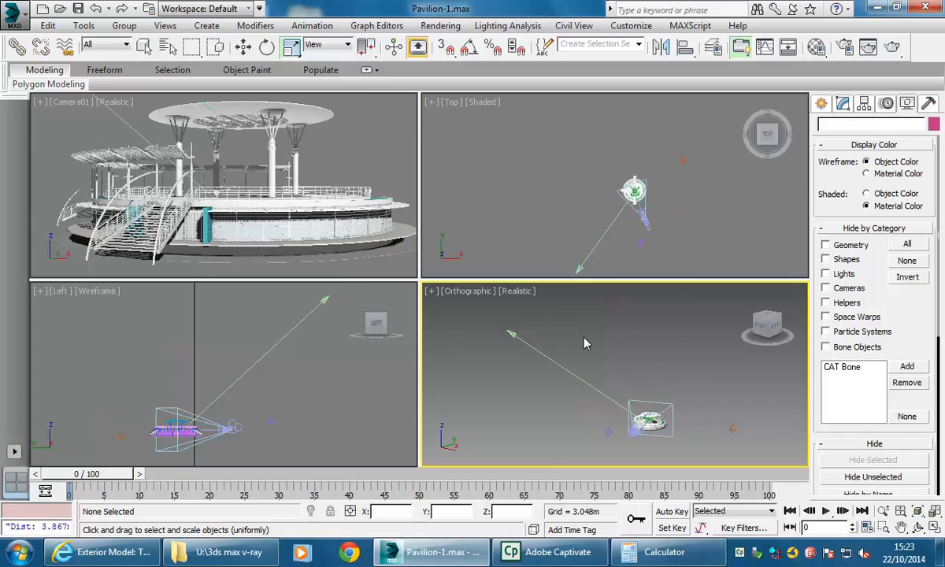
click(826, 273)
click(825, 287)
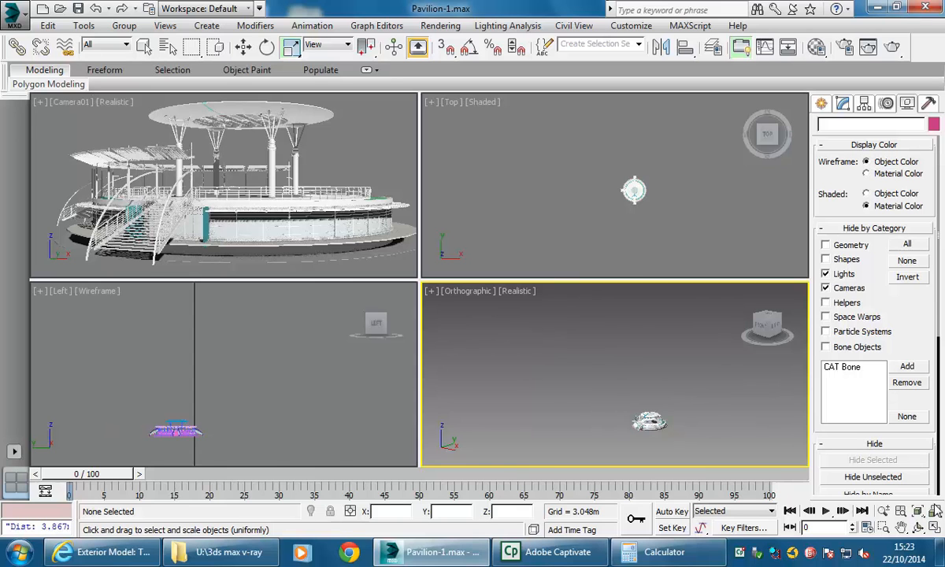
key(ctrl+shift+z)
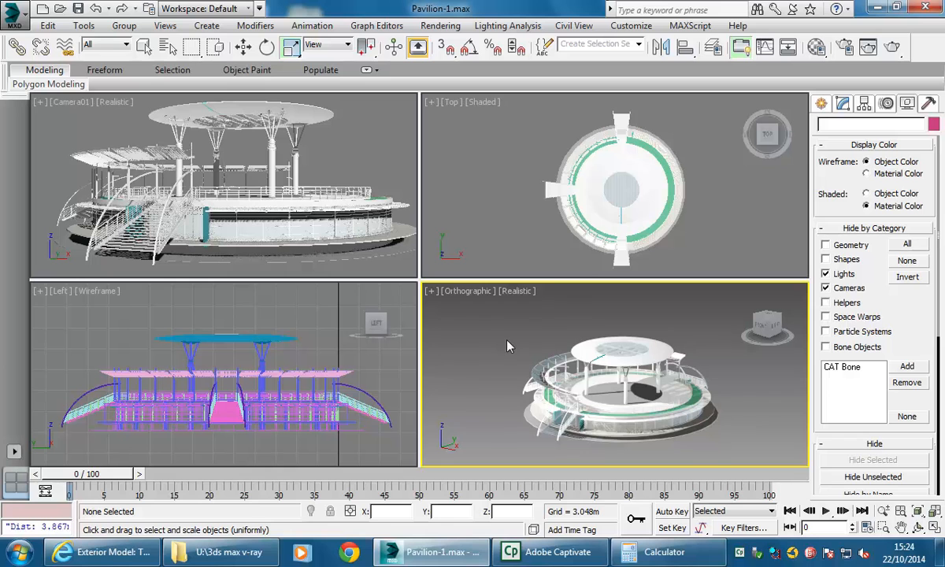
click(14, 14)
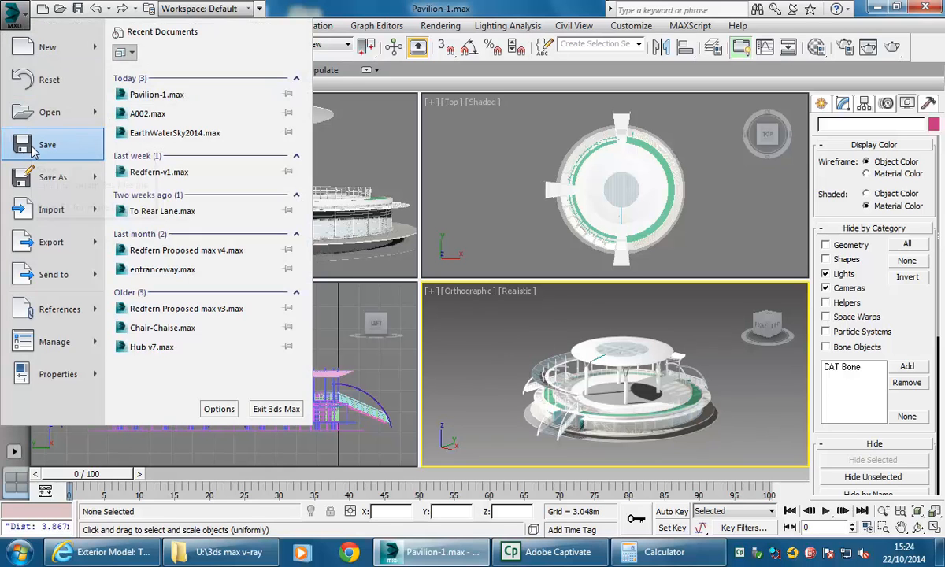
click(31, 142)
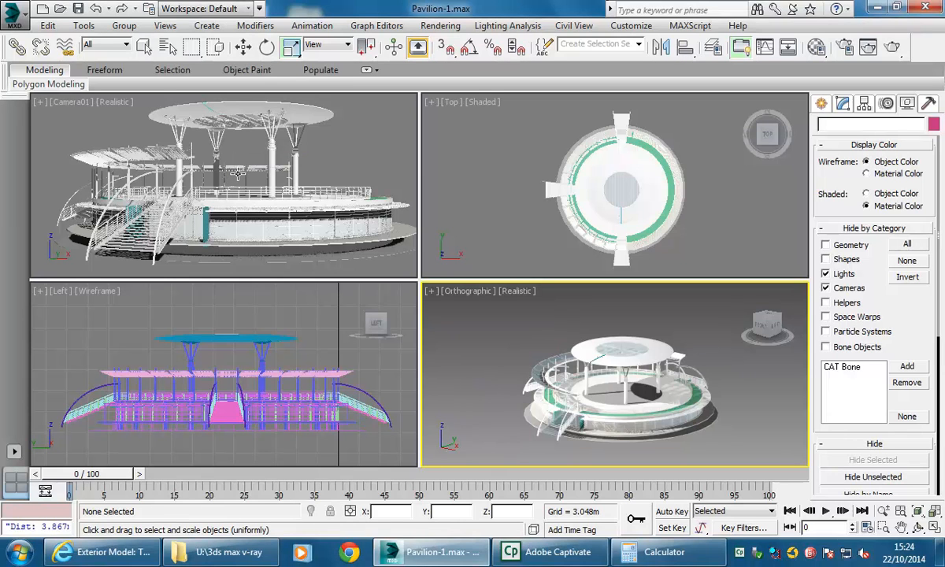
Select the pavilion group in the Left viewport and open it so its individual parts can be selected.
click(186, 338)
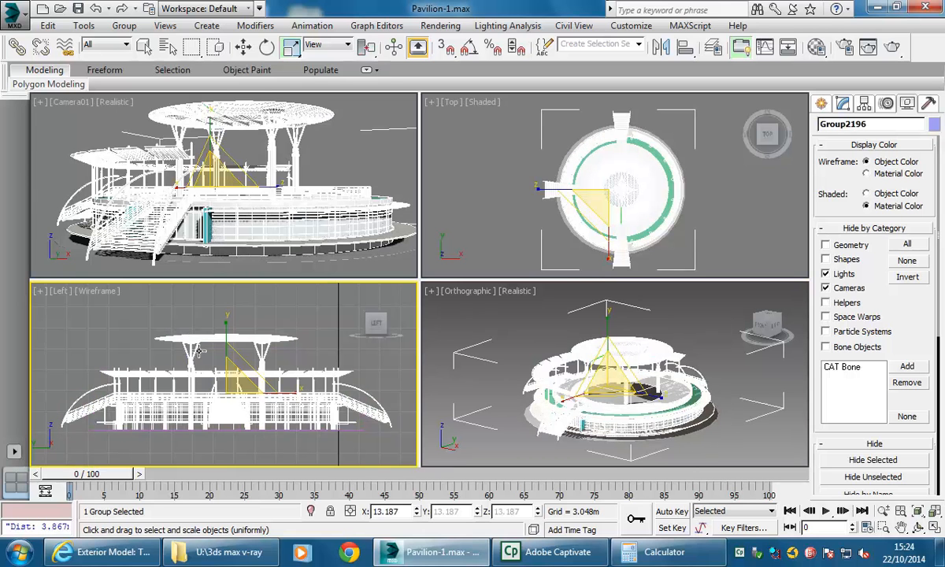
click(843, 104)
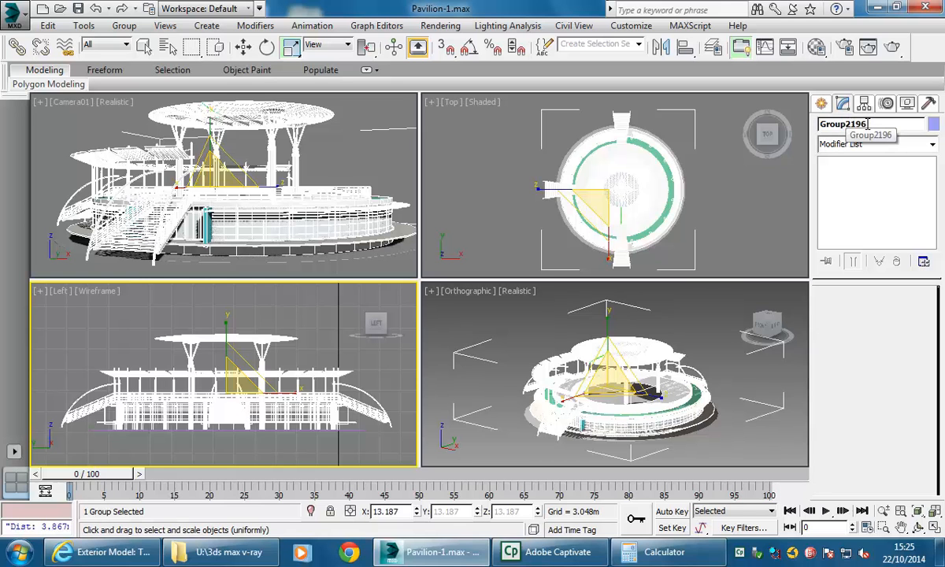
click(124, 26)
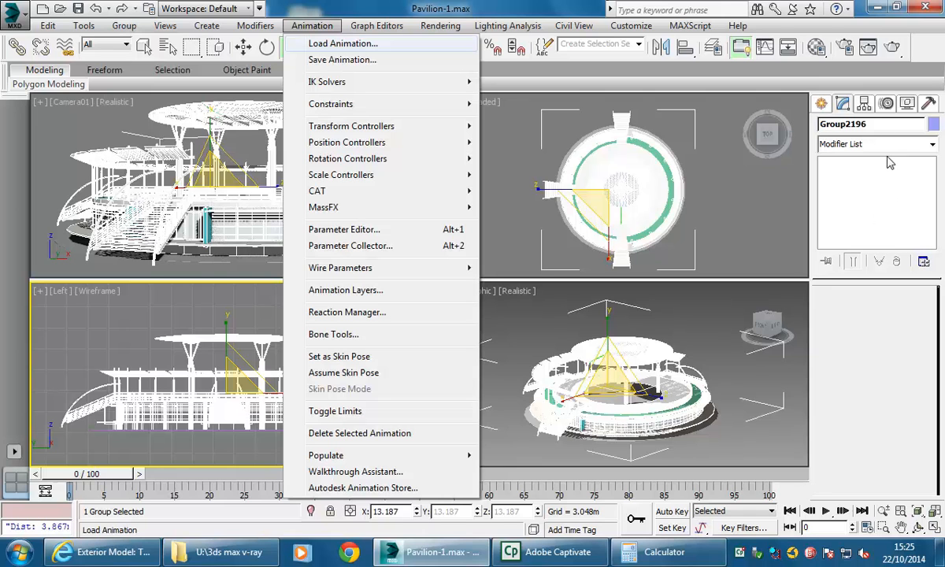
mouse_move(143, 20)
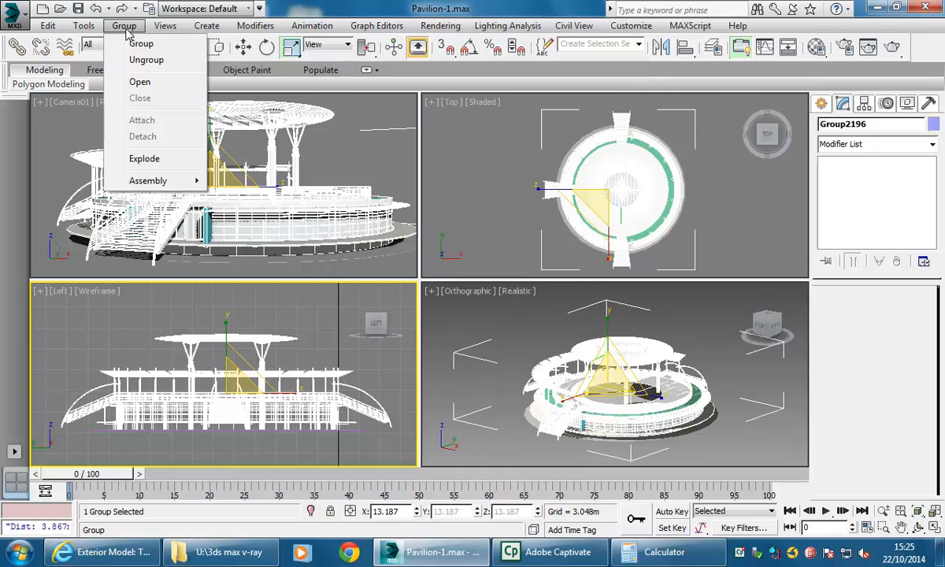
click(140, 82)
click(438, 313)
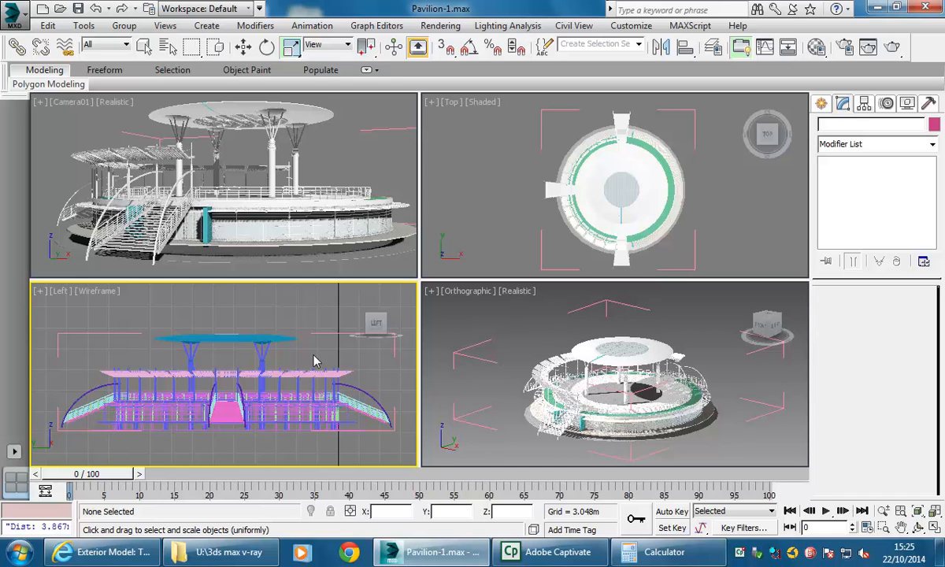
Examine the object types and creation parameters of the canopy roof and one of its support struts.
click(218, 338)
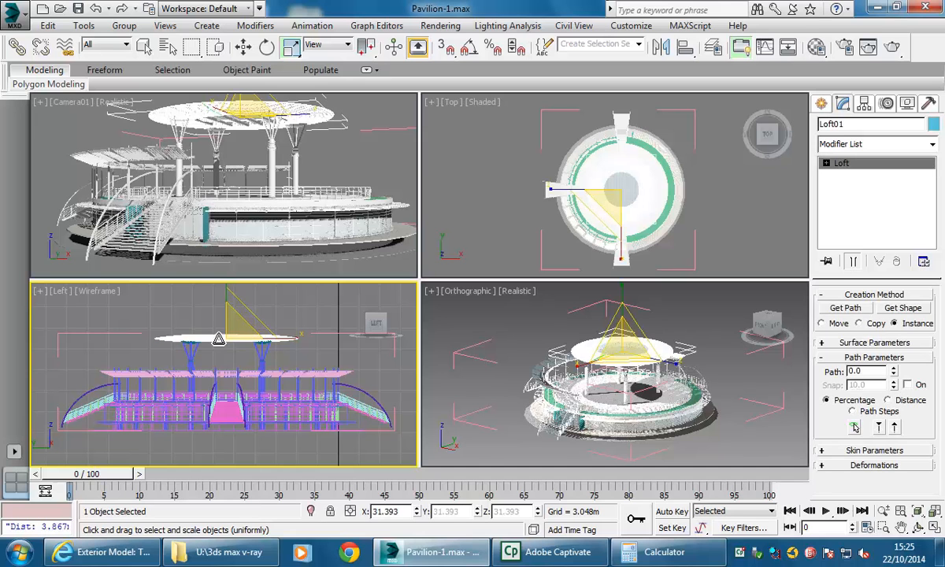
click(191, 358)
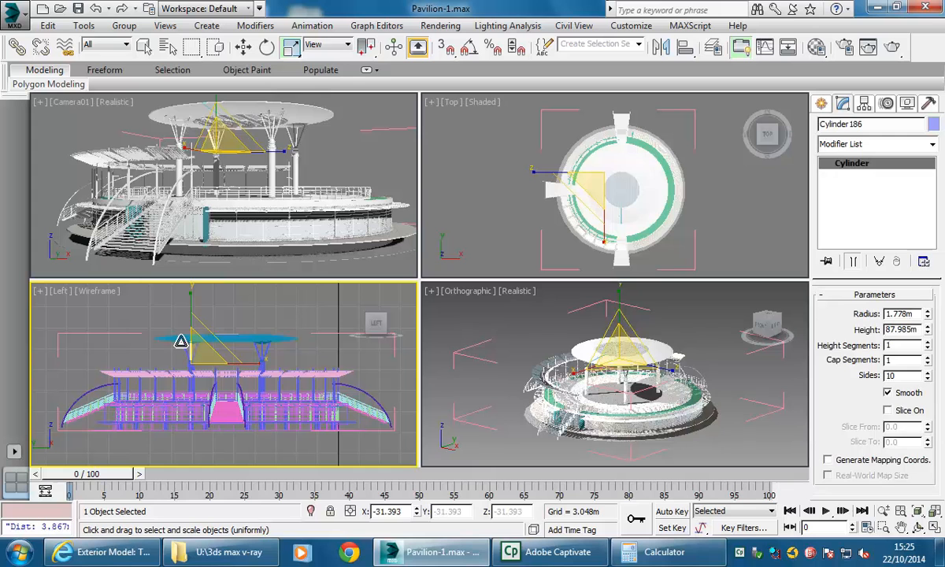
click(166, 339)
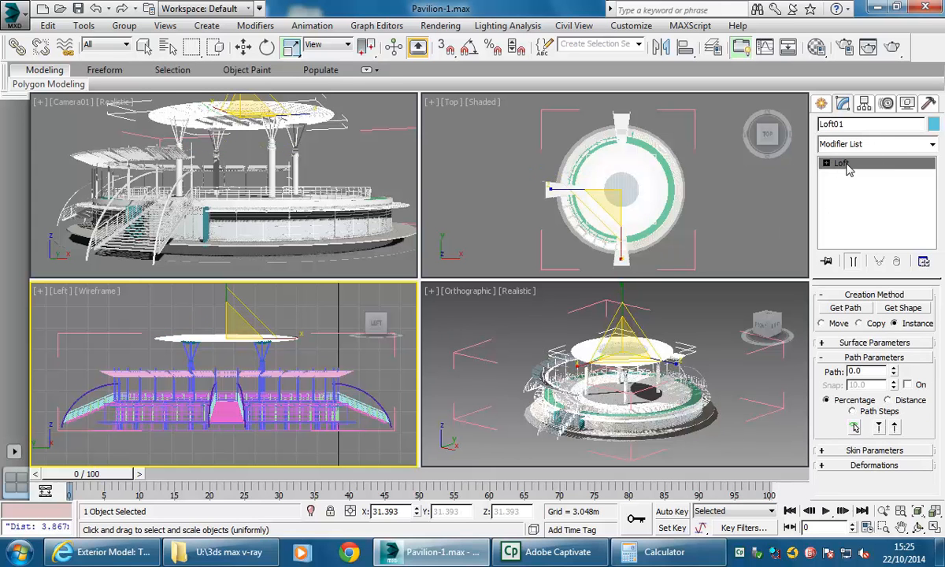
click(187, 353)
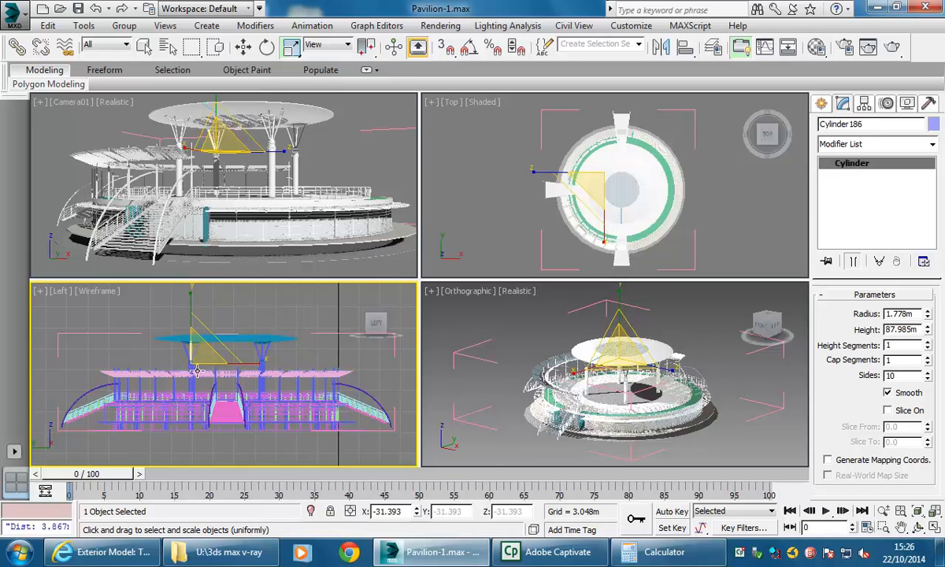
Examine the modifier stacks and parameters of the column collar rings, the terrace floor and a railing part in the Orthographic viewport.
scroll(651, 400, up, 5)
middle_drag(566, 368, 589, 378)
scroll(627, 387, up, 5)
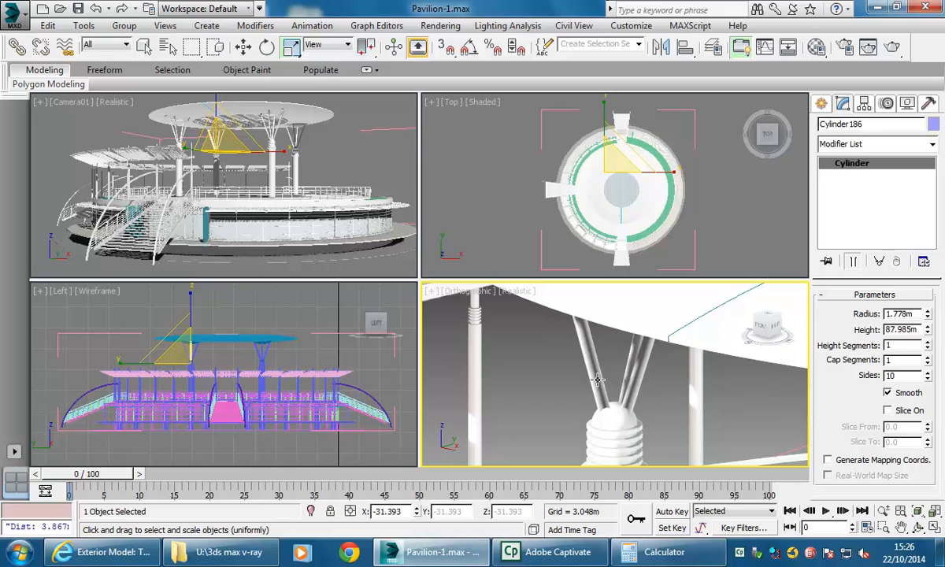
click(604, 432)
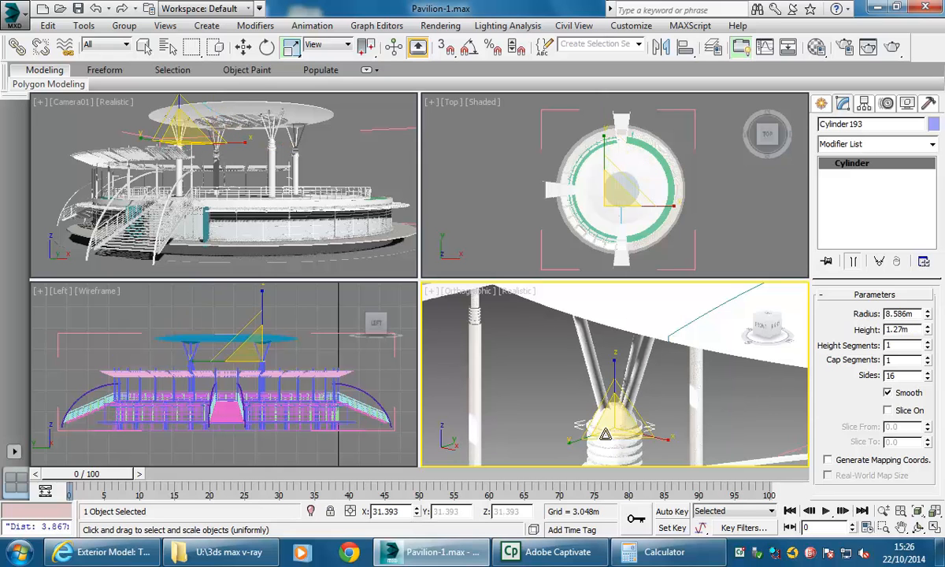
click(599, 456)
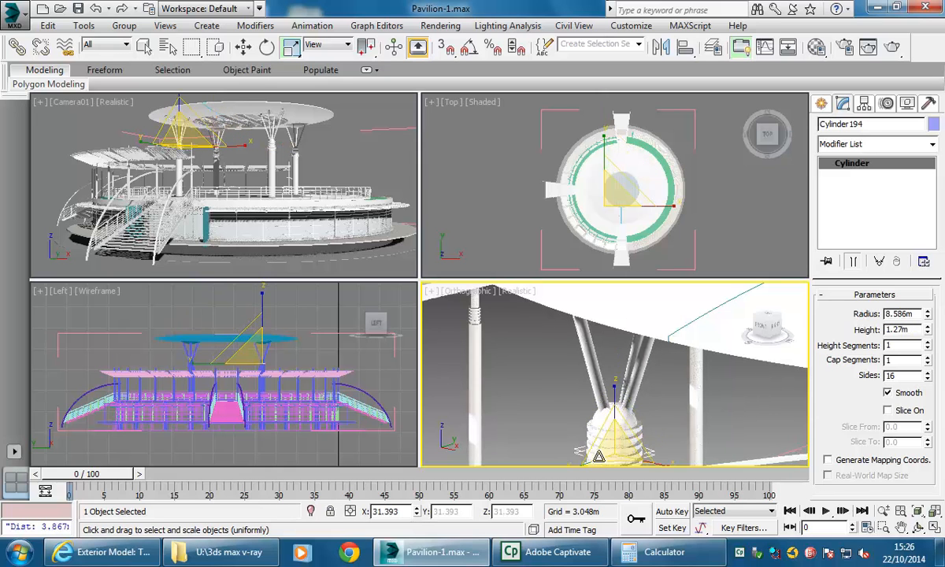
scroll(563, 359, down, 2)
middle_drag(532, 395, 595, 321)
scroll(564, 358, down, 2)
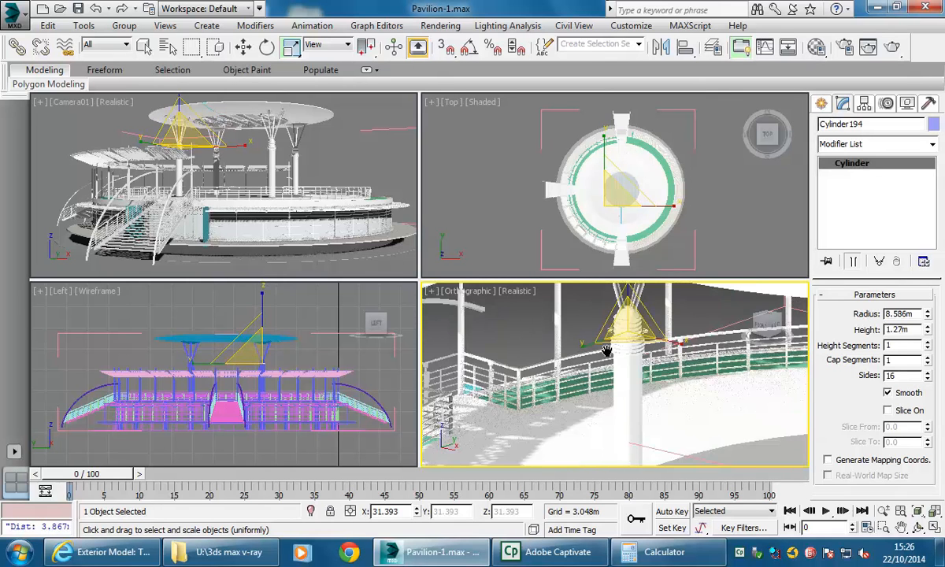
middle_drag(571, 394, 605, 351)
click(584, 396)
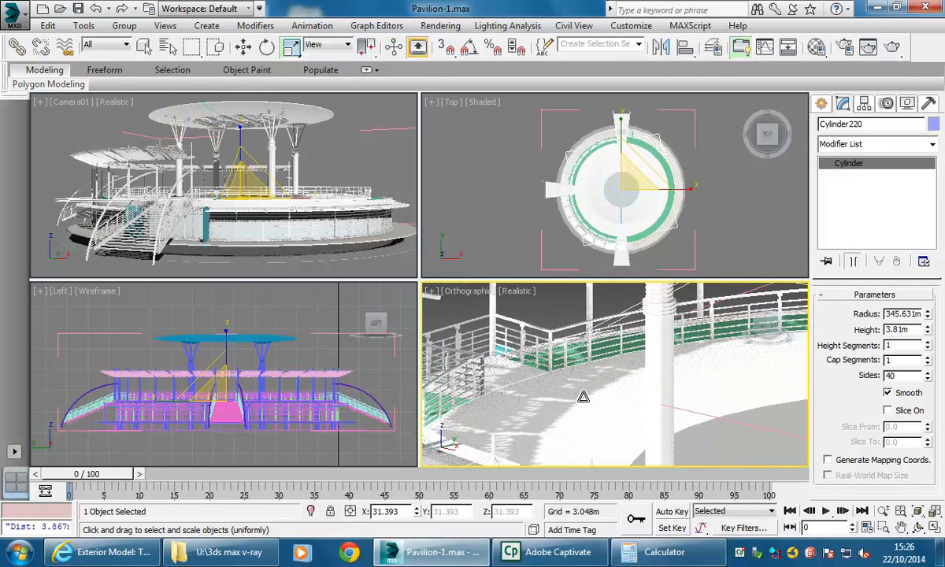
click(542, 329)
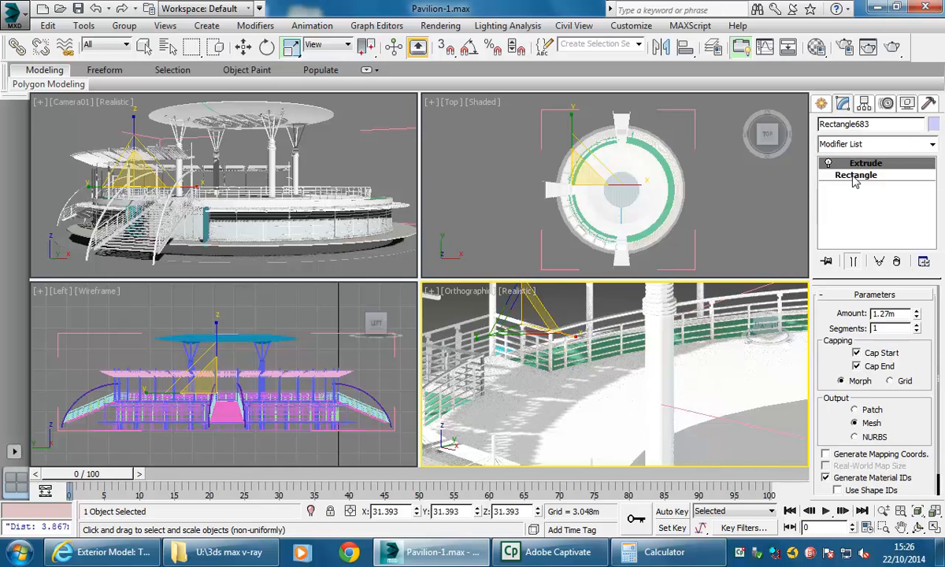
Examine the modifier stacks and creation parameters of a railing post, a railing part and the terrace floor cylinder in the Orthographic viewport.
click(577, 323)
click(454, 343)
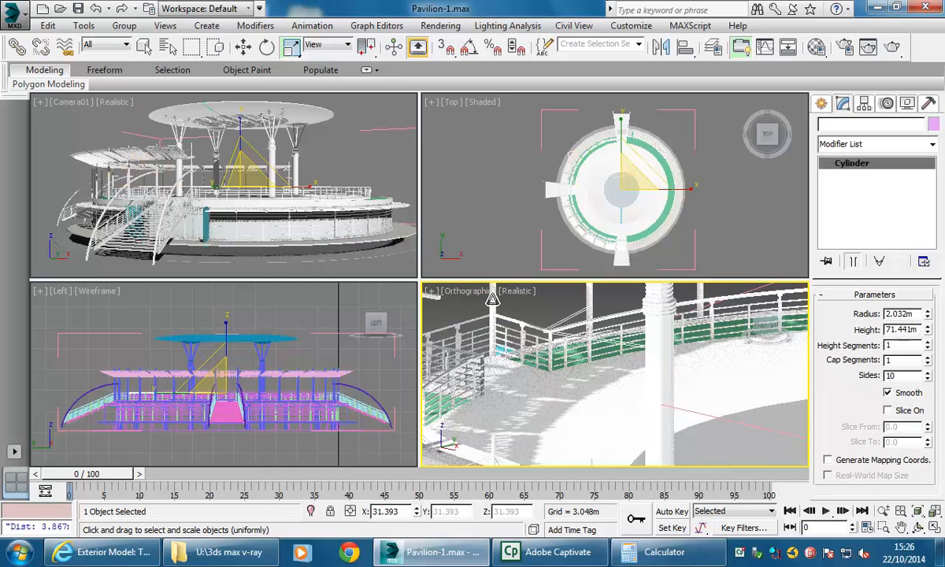
click(455, 343)
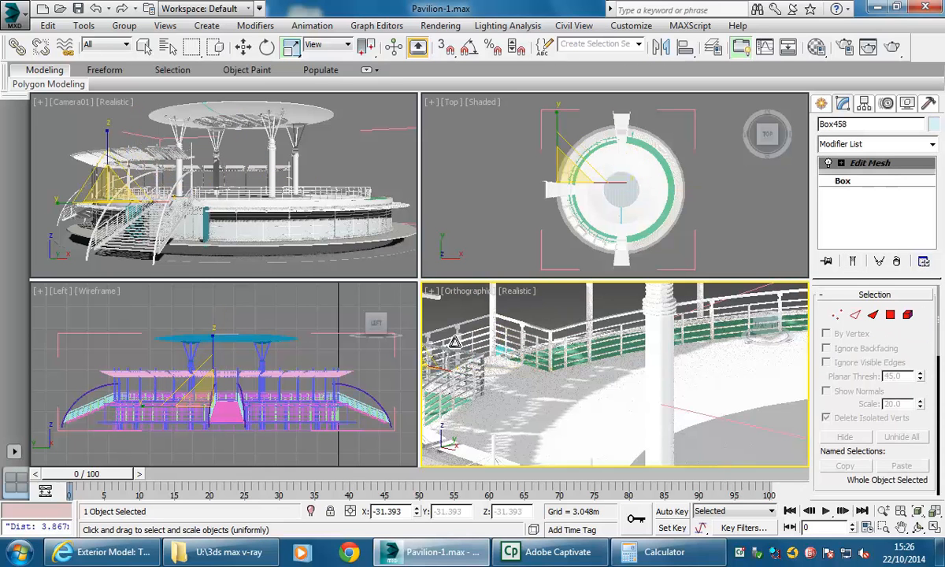
click(568, 419)
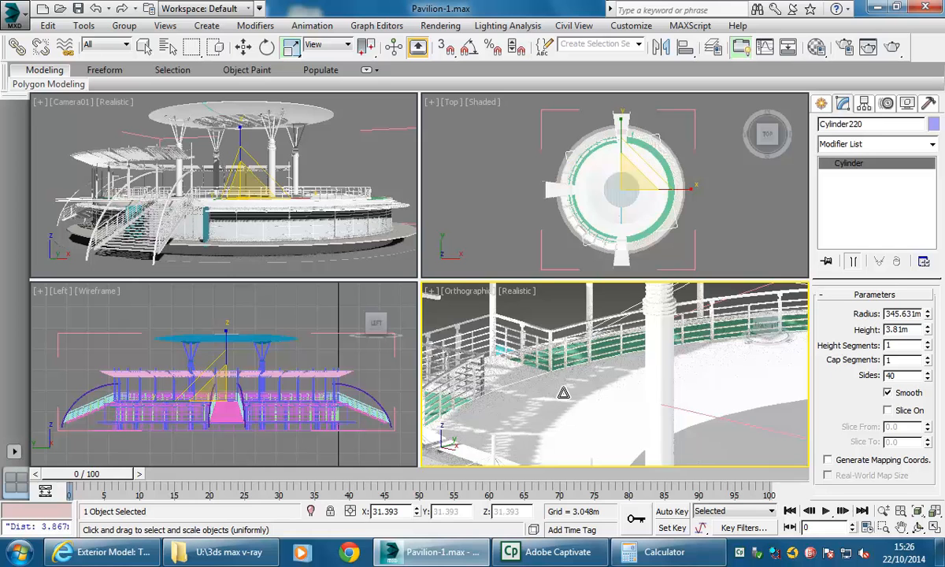
Select the ring-shaped canopy roof in the Orthographic viewport and convert it to an Editable Poly.
key(z)
middle_drag(552, 405, 542, 419)
click(564, 338)
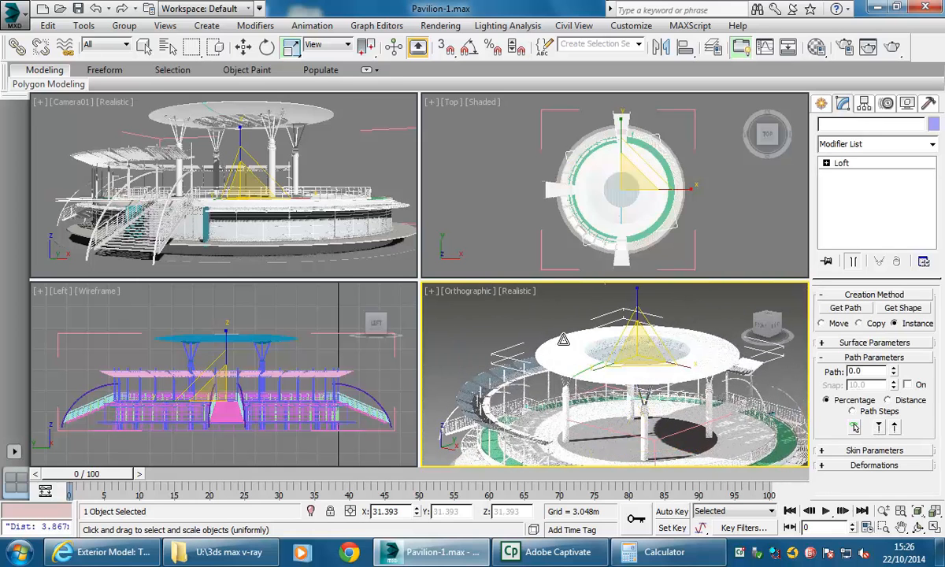
click(564, 335)
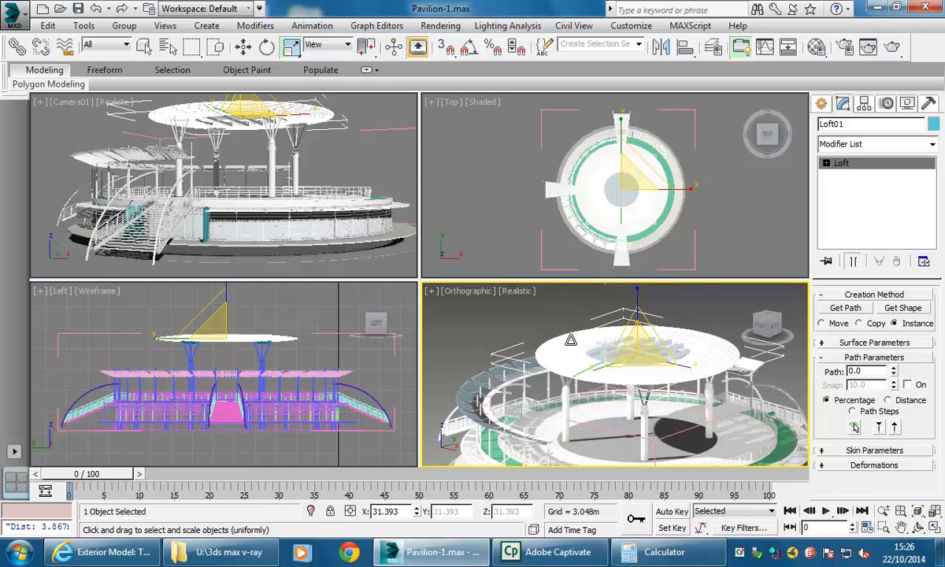
right_click(572, 344)
mouse_move(596, 475)
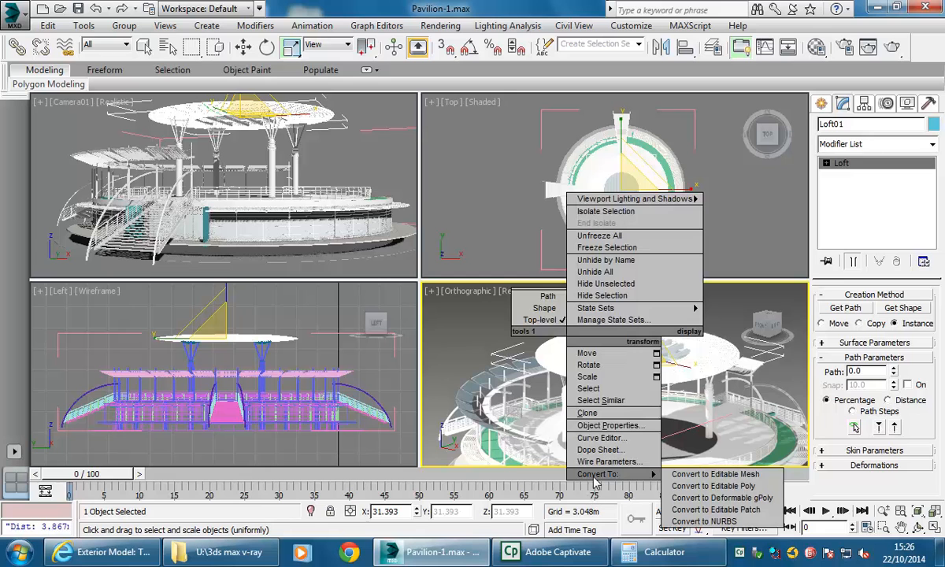
click(696, 487)
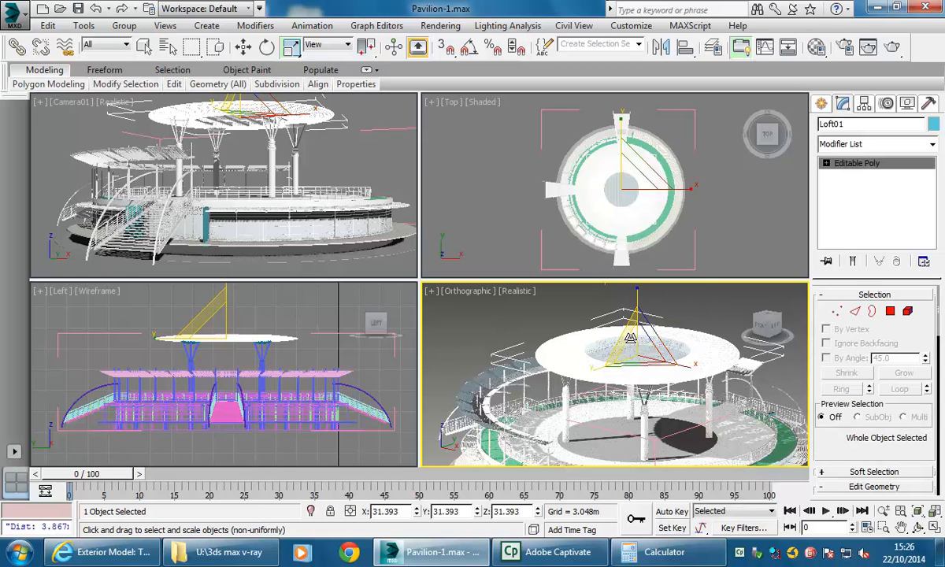
Enter Polygon level on the canopy ring and select a single polygon on its outer edge.
click(890, 312)
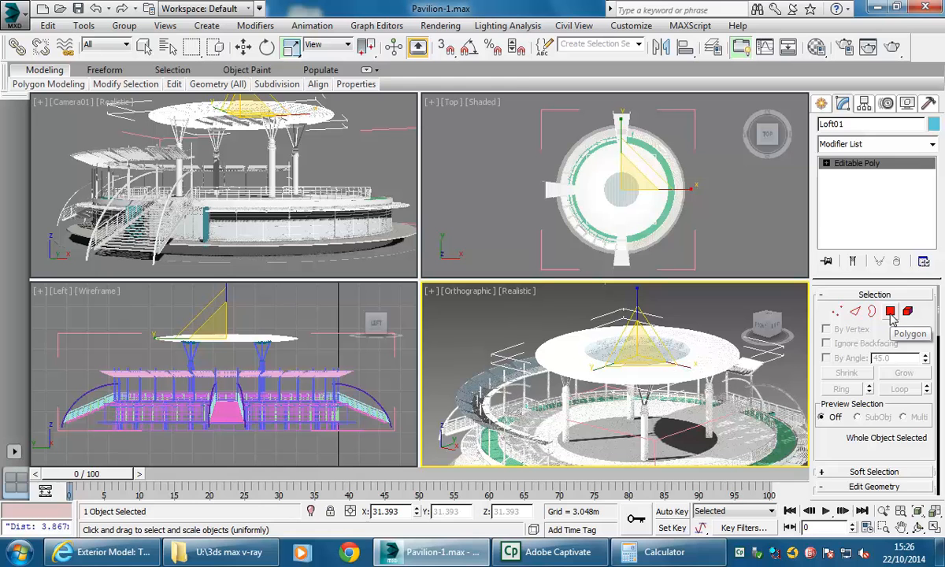
click(890, 313)
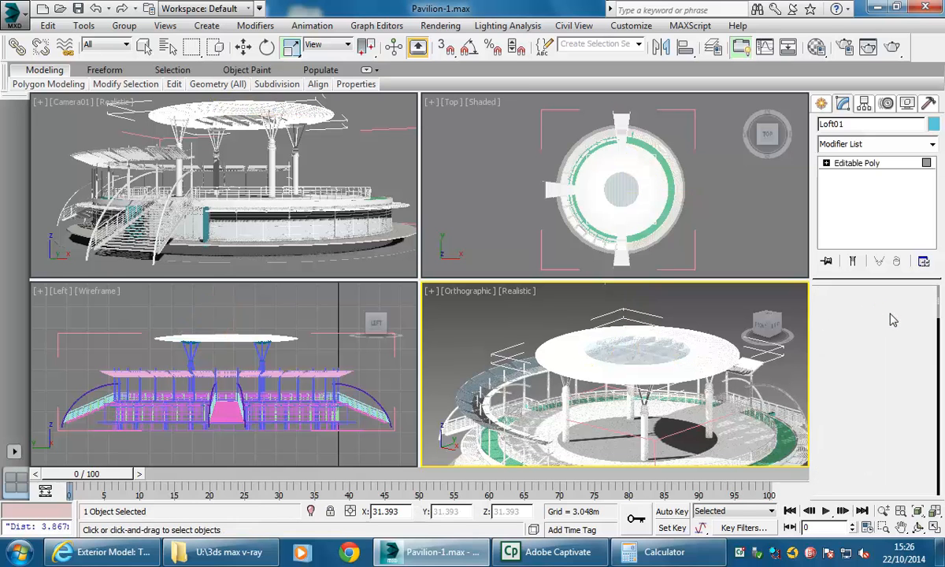
click(228, 335)
middle_drag(254, 353, 288, 363)
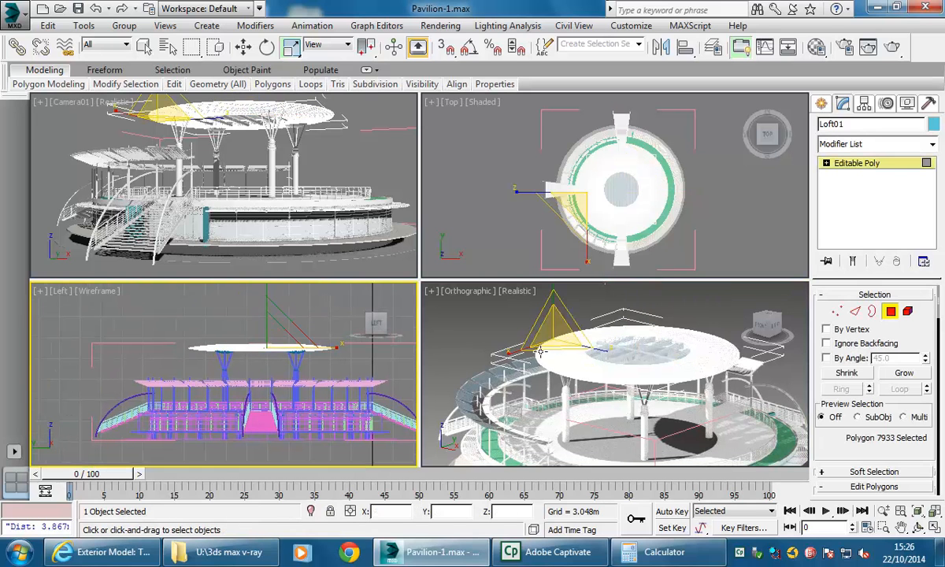
middle_drag(504, 328, 523, 328)
alt+middle_drag(591, 353, 551, 321)
scroll(551, 331, up, 5)
scroll(659, 359, up, 3)
scroll(654, 370, up, 1)
scroll(650, 380, down, 1)
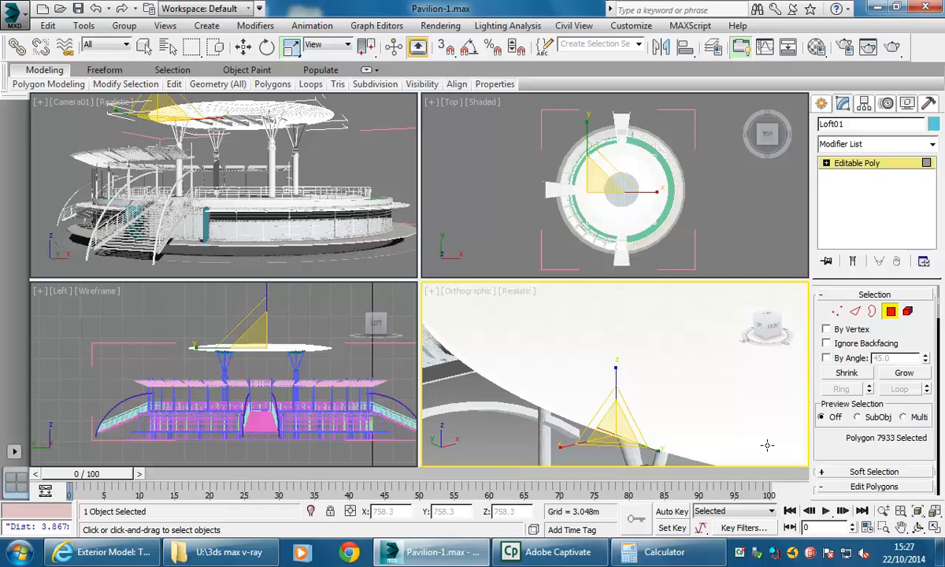
Maximize the Orthographic viewport and switch its display to Wireframe.
click(934, 528)
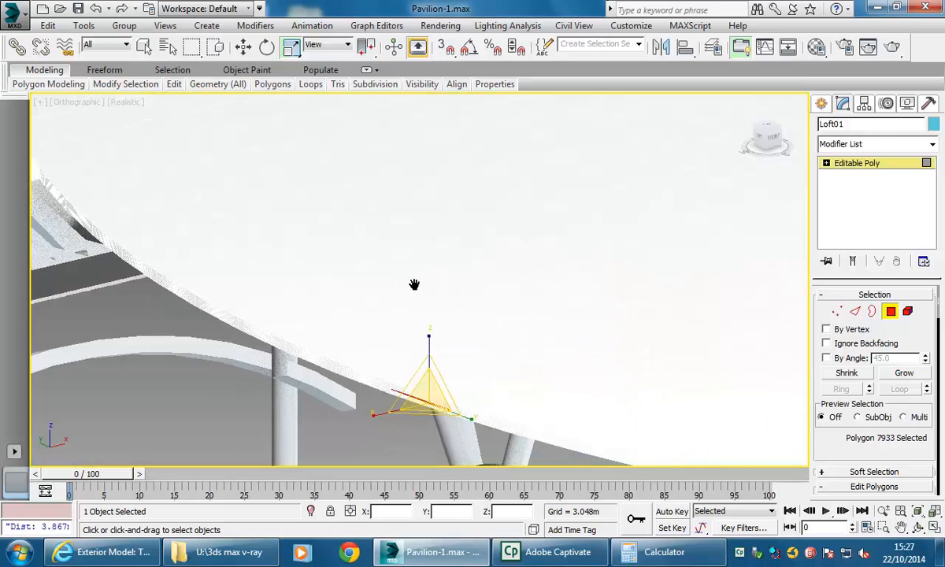
click(125, 102)
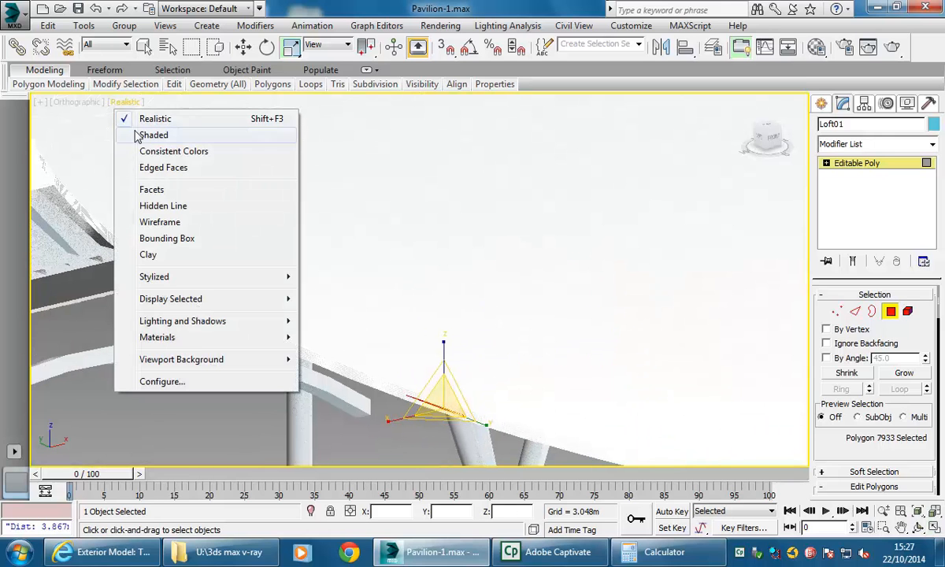
click(158, 223)
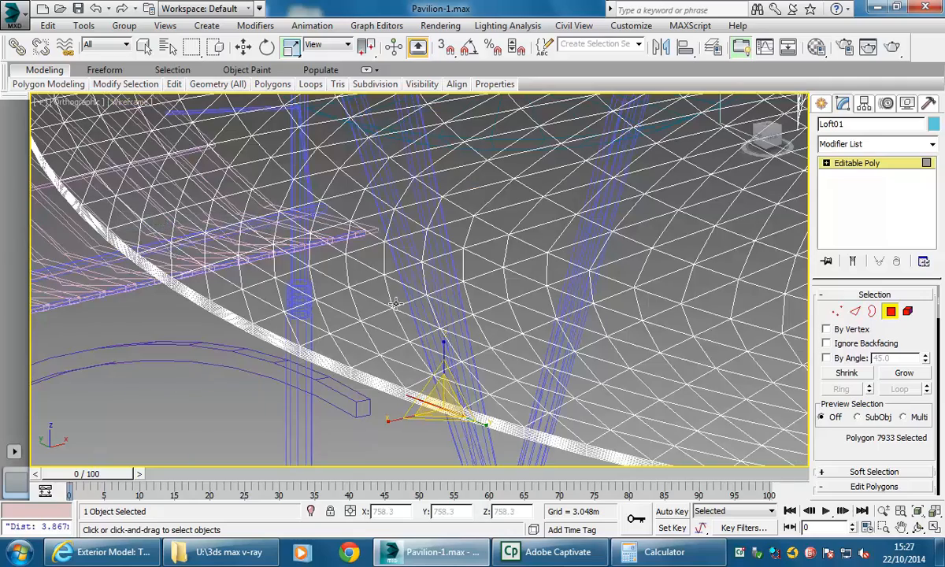
Select single polygons on different parts of the canopy ring, including one near its inner rim, to examine its mesh.
middle_drag(395, 301, 389, 322)
click(470, 320)
scroll(416, 352, down, 4)
middle_drag(416, 352, 395, 368)
scroll(556, 234, up, 6)
click(540, 232)
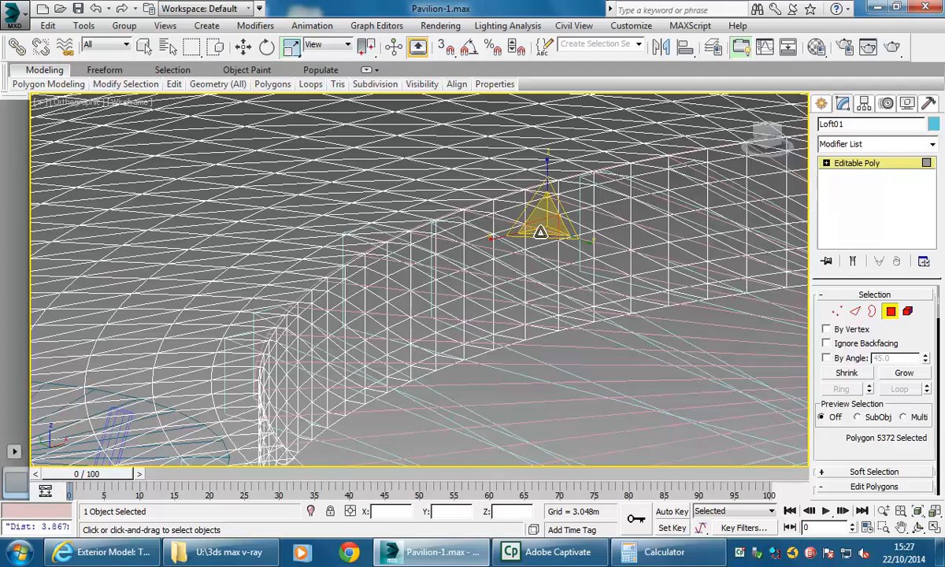
scroll(540, 232, down, 5)
middle_drag(495, 236, 461, 247)
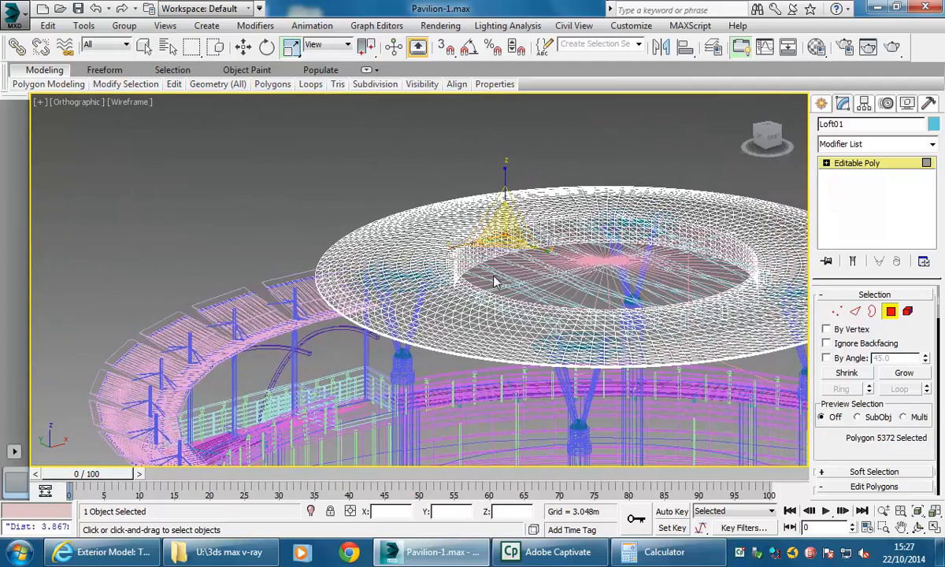
scroll(556, 251, up, 2)
Try to extrude five adjacent triangular polygons on the canopy ring's surface, and undo the extrusion.
click(891, 311)
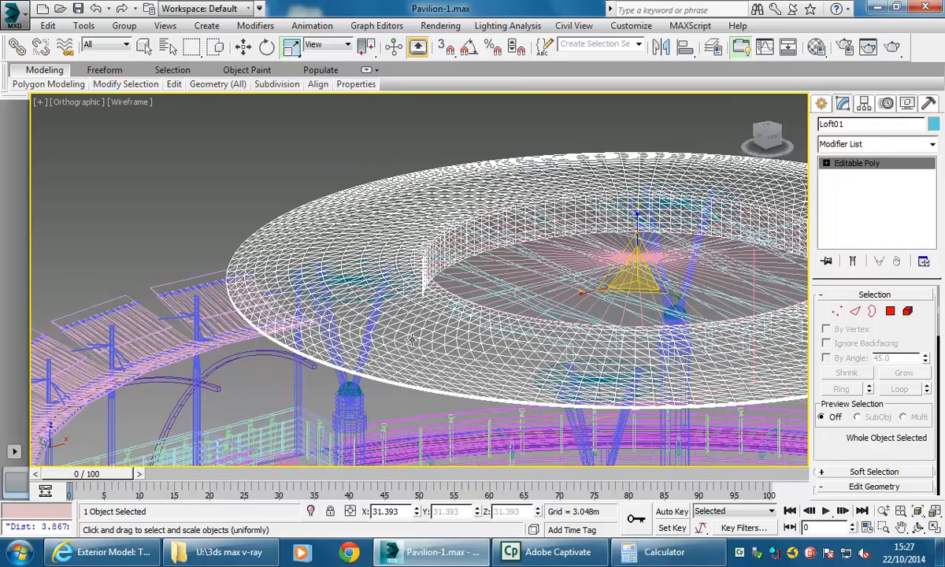
click(891, 311)
scroll(394, 351, up, 5)
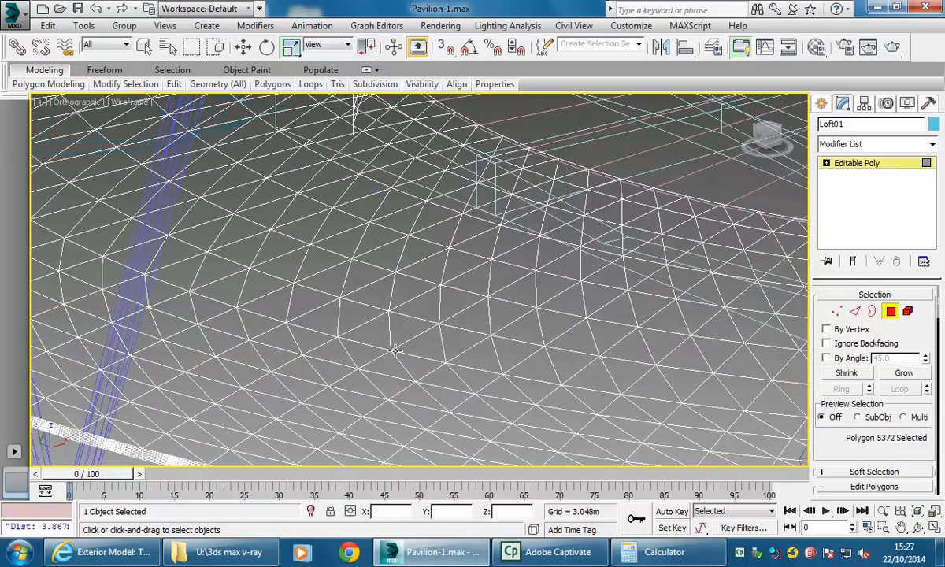
click(429, 341)
scroll(447, 325, up, 3)
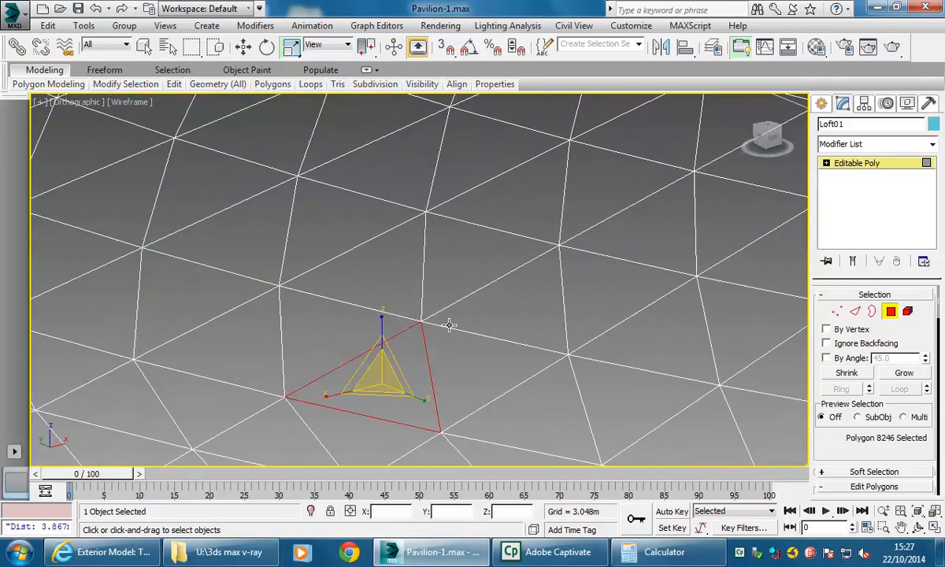
ctrl+click(338, 327)
ctrl+click(250, 329)
ctrl+click(188, 288)
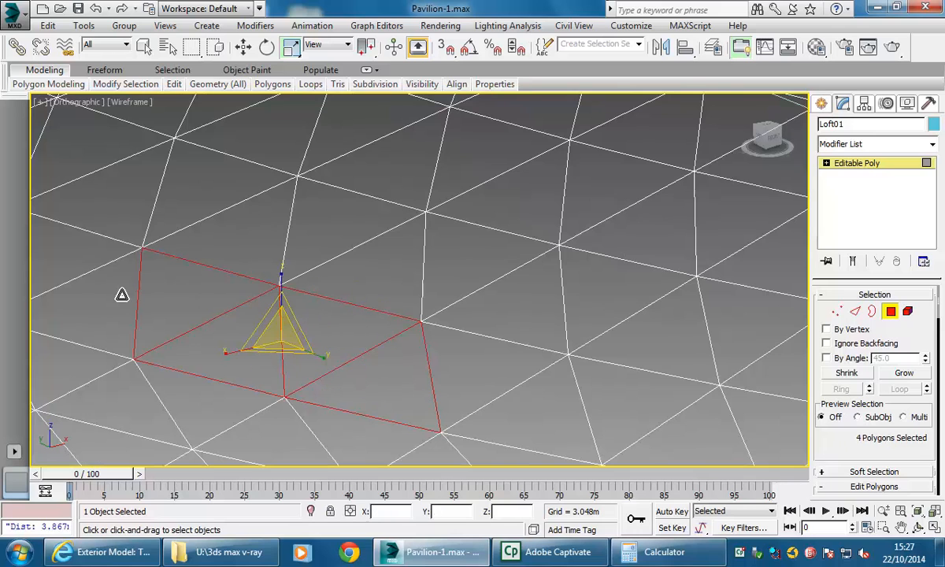
ctrl+click(111, 304)
scroll(126, 307, down, 6)
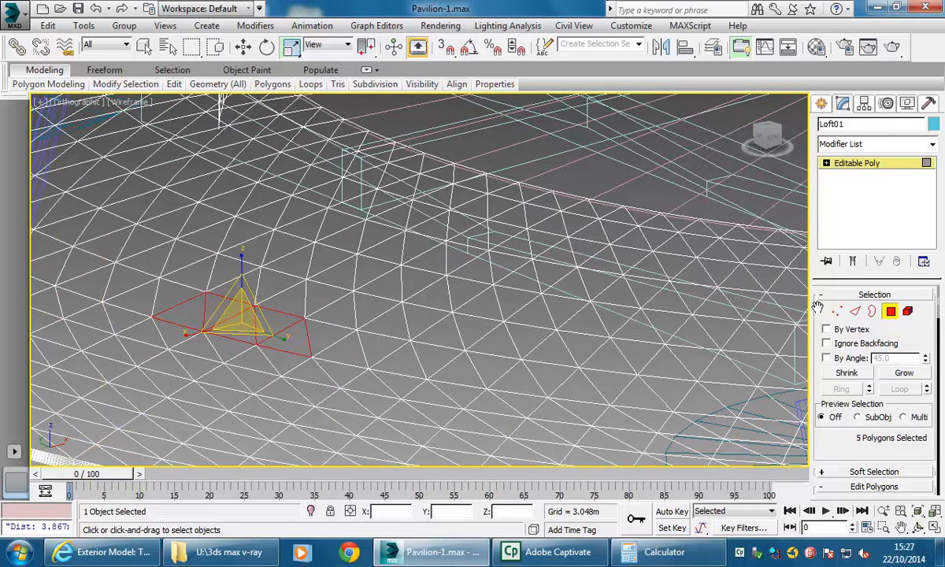
scroll(844, 470, down, 3)
click(840, 414)
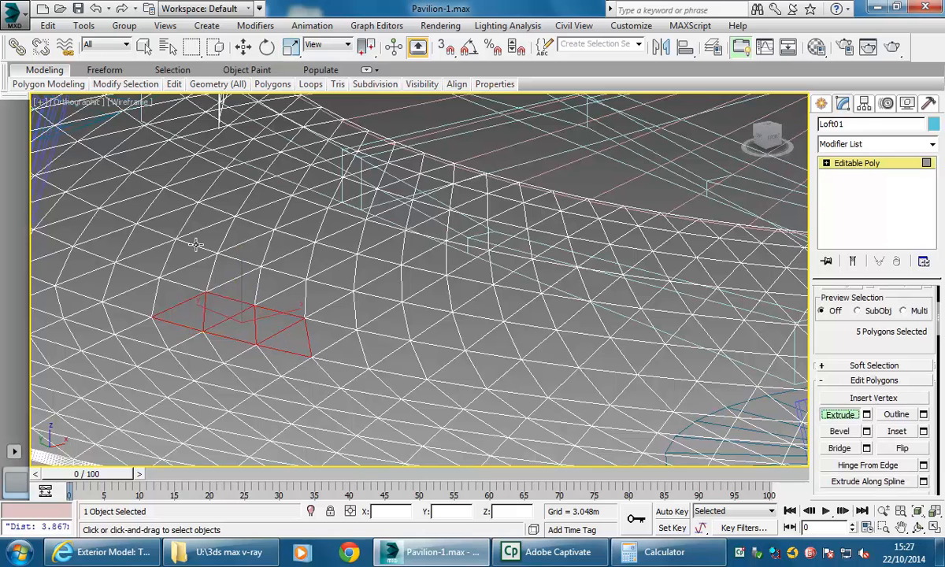
drag(209, 310, 190, 83)
right_click(197, 224)
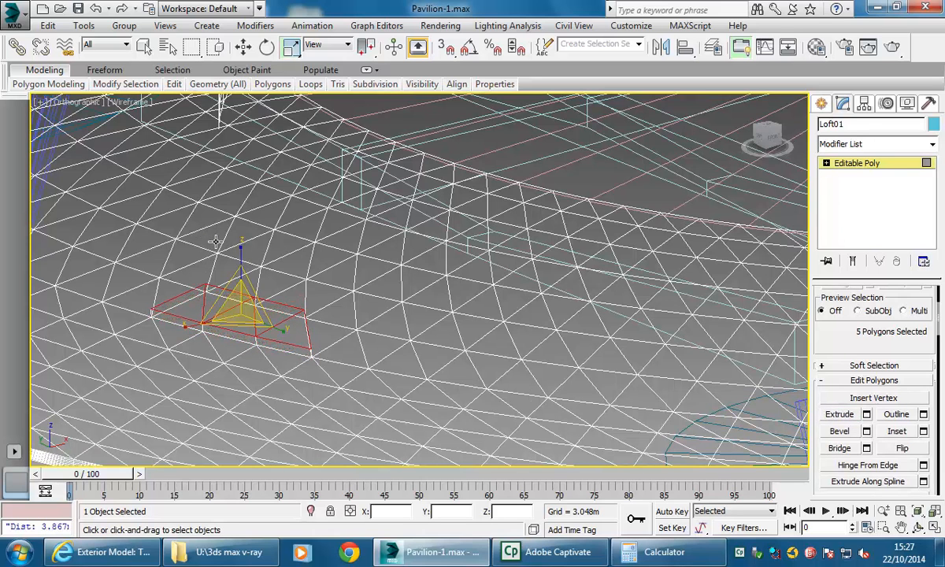
click(94, 8)
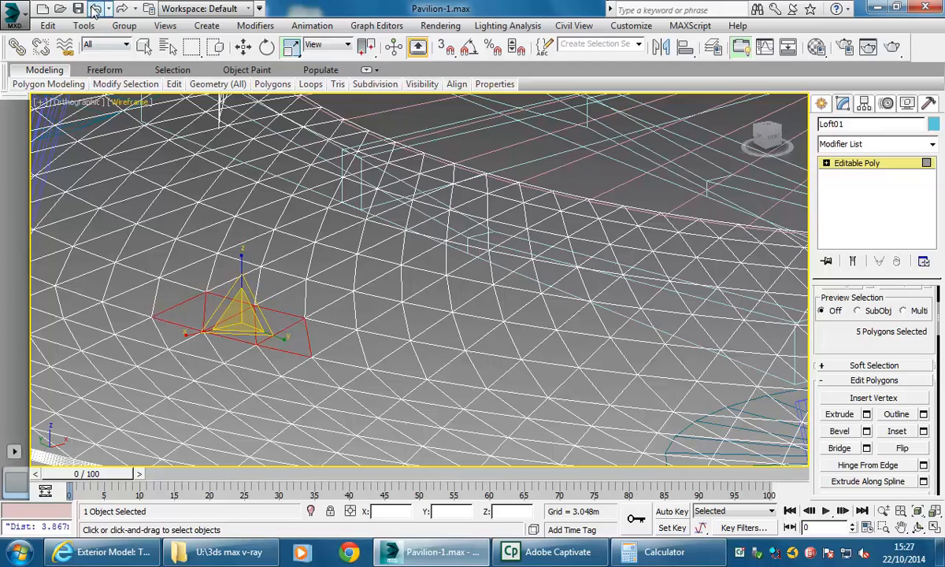
Leave Polygon level and delete the whole canopy ring.
scroll(287, 213, down, 4)
click(840, 166)
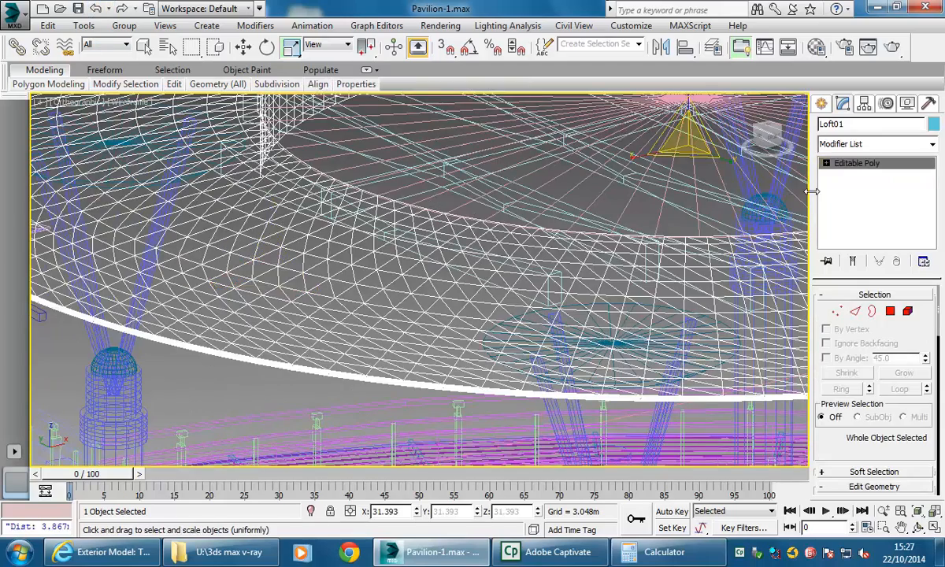
scroll(274, 305, down, 6)
scroll(312, 313, up, 4)
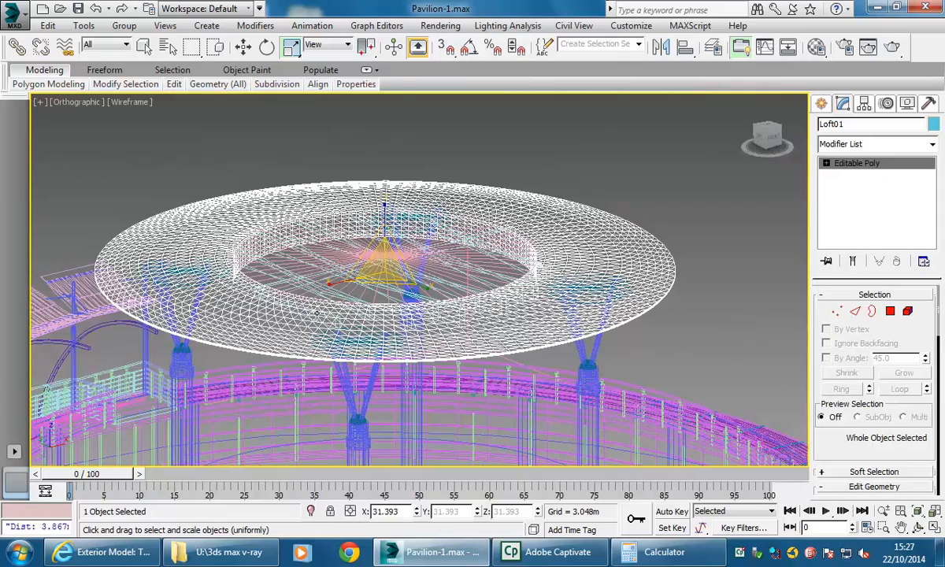
key(Delete)
Select the large flat disc in the centre of the roof, above the beams, and delete it.
middle_drag(407, 271, 444, 269)
middle_drag(296, 160, 307, 164)
click(285, 173)
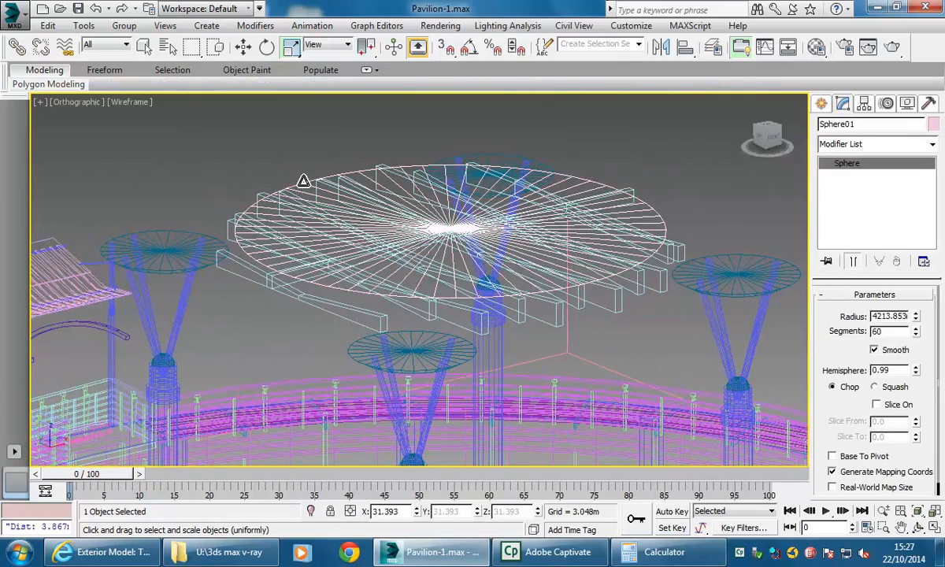
key(Delete)
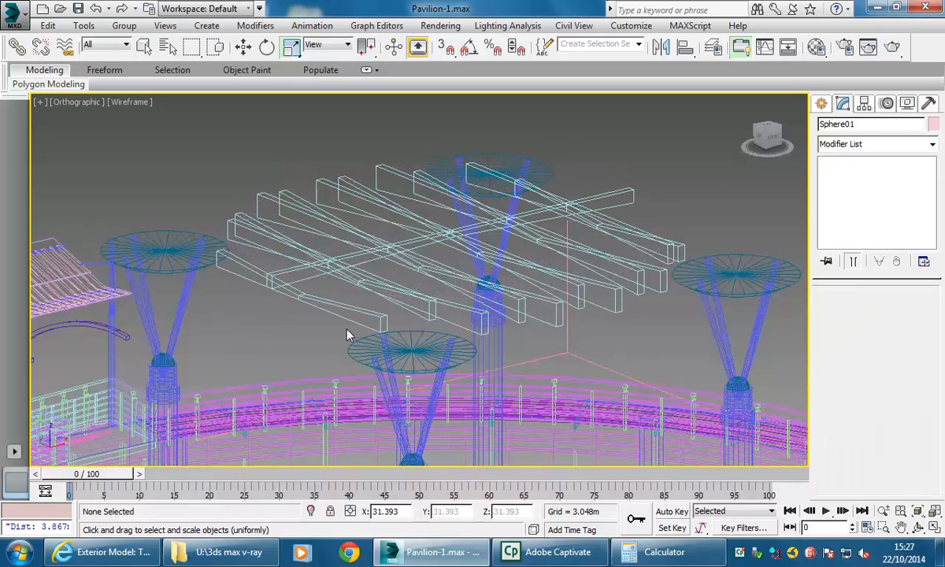
Delete the long crossbeam and most of the parallel roof beams one by one, working from the nearest beam towards the rear column.
click(321, 299)
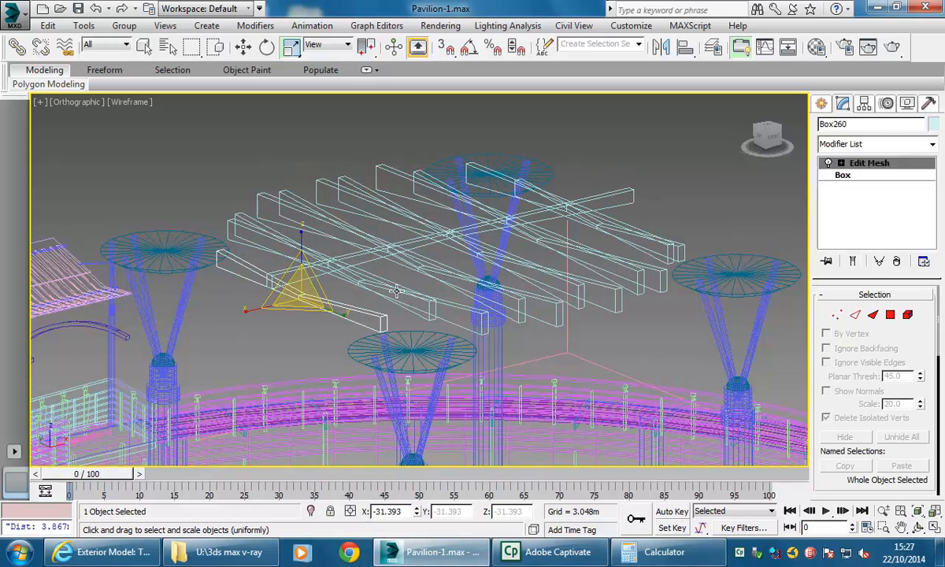
key(Delete)
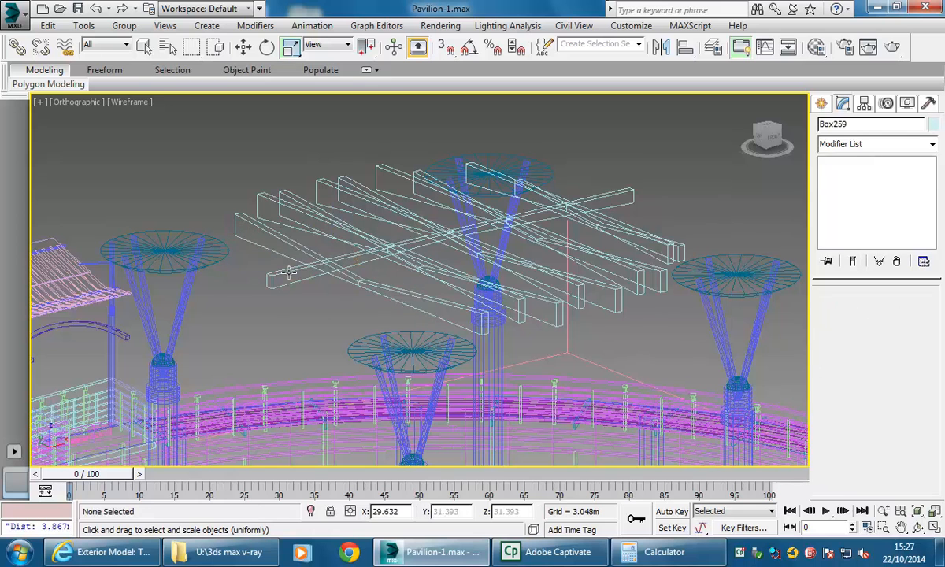
click(288, 270)
key(Delete)
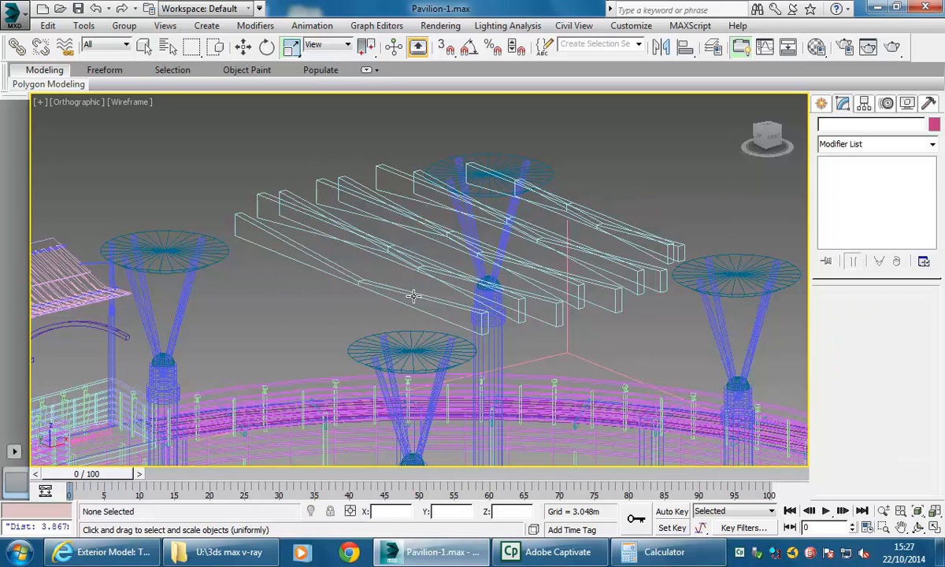
click(397, 260)
key(Delete)
click(411, 243)
key(Delete)
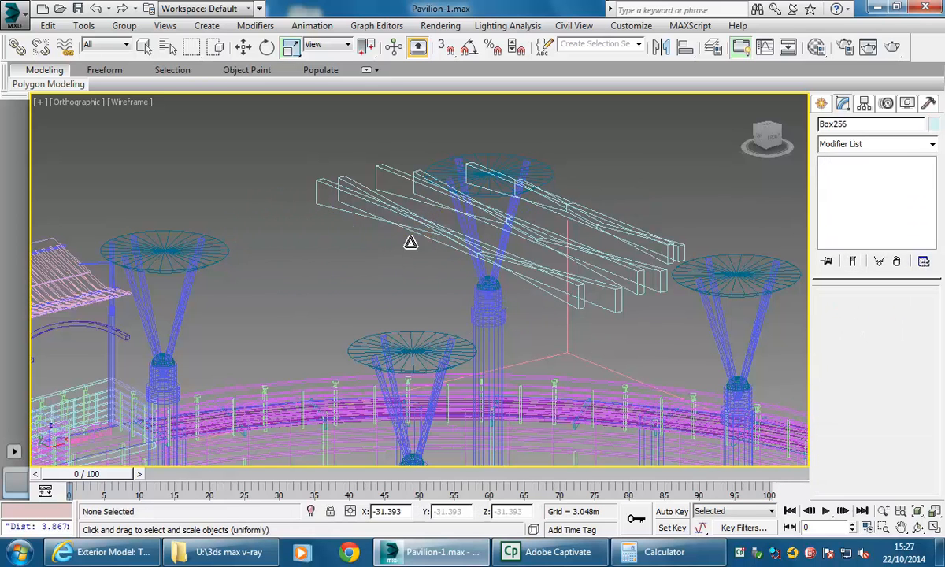
click(368, 207)
key(Delete)
click(415, 186)
key(Delete)
click(400, 205)
key(Delete)
click(422, 190)
key(Delete)
Delete the disc on top of the rear column's struts and one of the remaining roof beams.
click(441, 175)
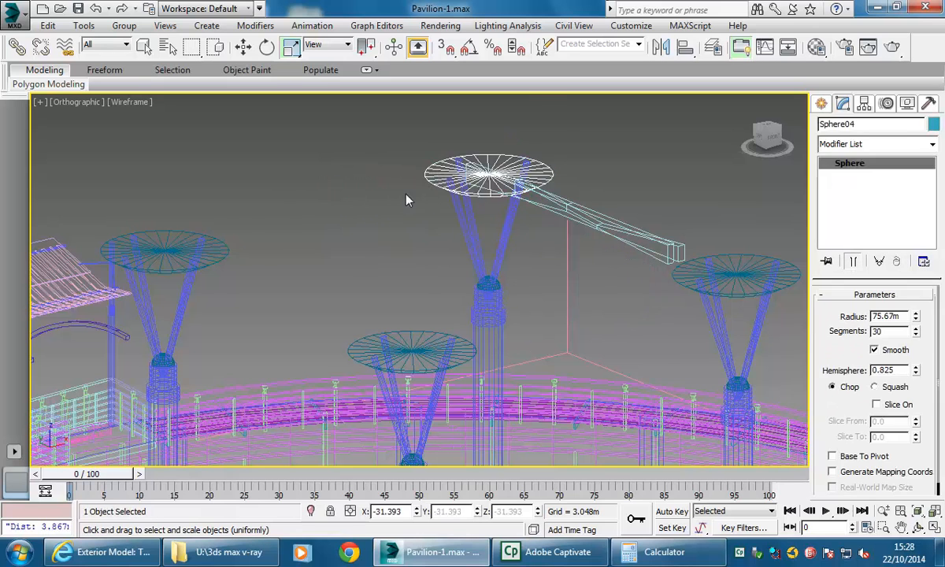
scroll(441, 201, down, 3)
key(Delete)
click(473, 193)
key(Delete)
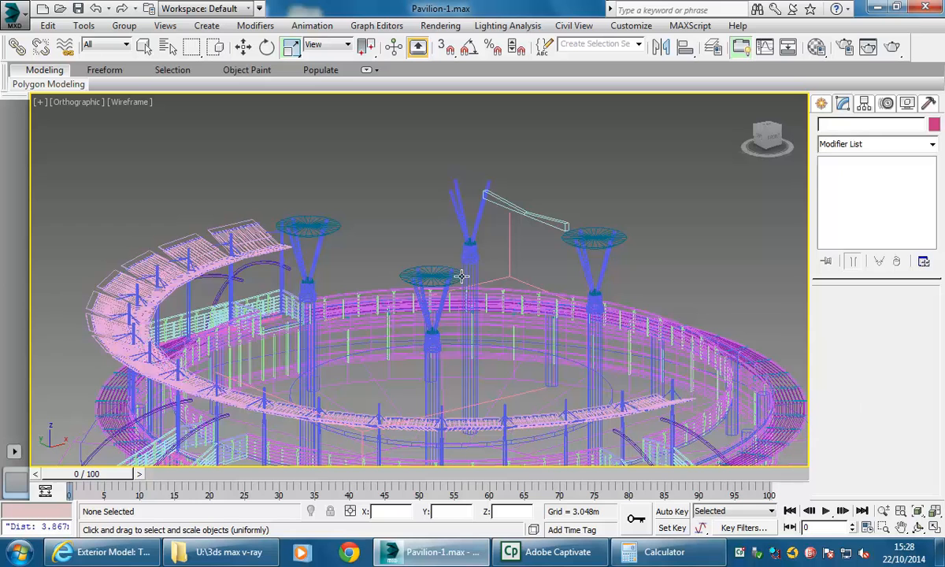
alt+middle_drag(403, 299, 362, 304)
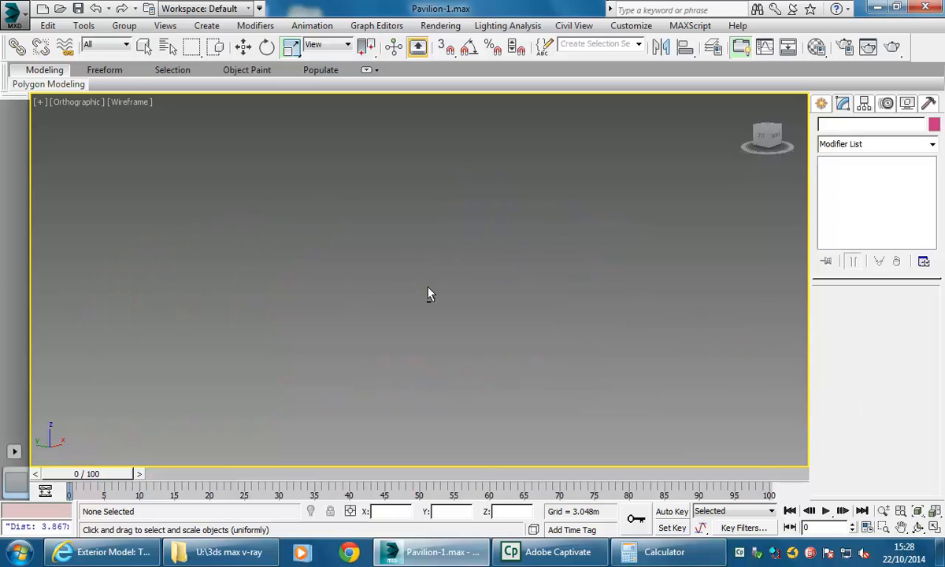
Select the last remaining roof beam hovering above the column discs and delete it.
scroll(581, 276, down, 4)
middle_drag(601, 268, 443, 331)
scroll(508, 298, up, 5)
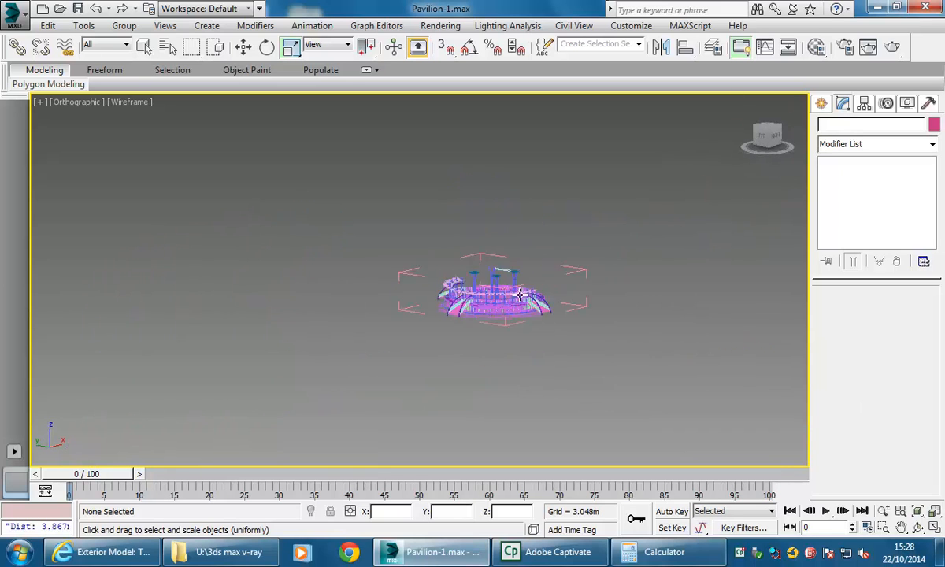
middle_drag(453, 259, 457, 286)
scroll(455, 307, up, 3)
click(486, 190)
alt+middle_drag(475, 228, 532, 205)
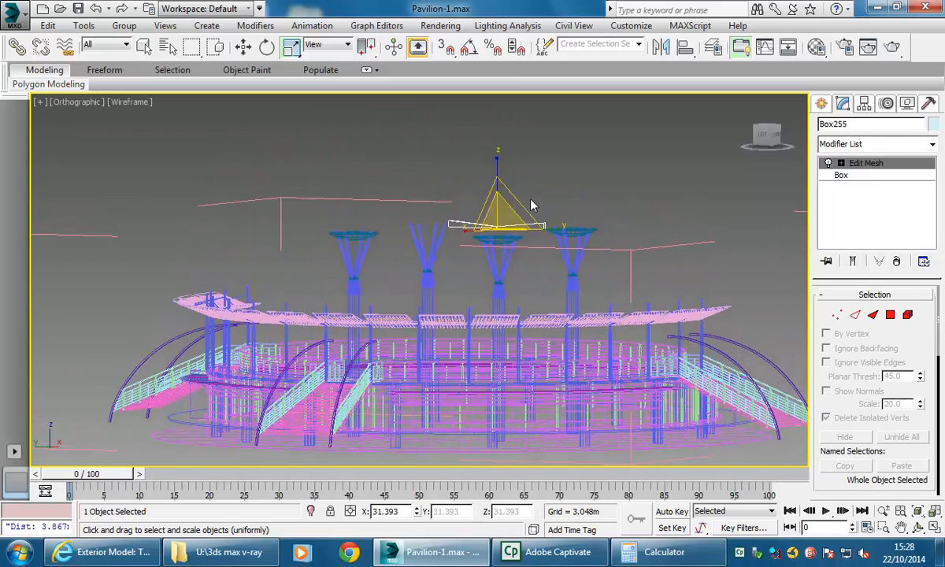
click(560, 211)
Try to delete the tall columns piece by piece by region-selecting their discs, struts and shafts.
scroll(559, 211, up, 2)
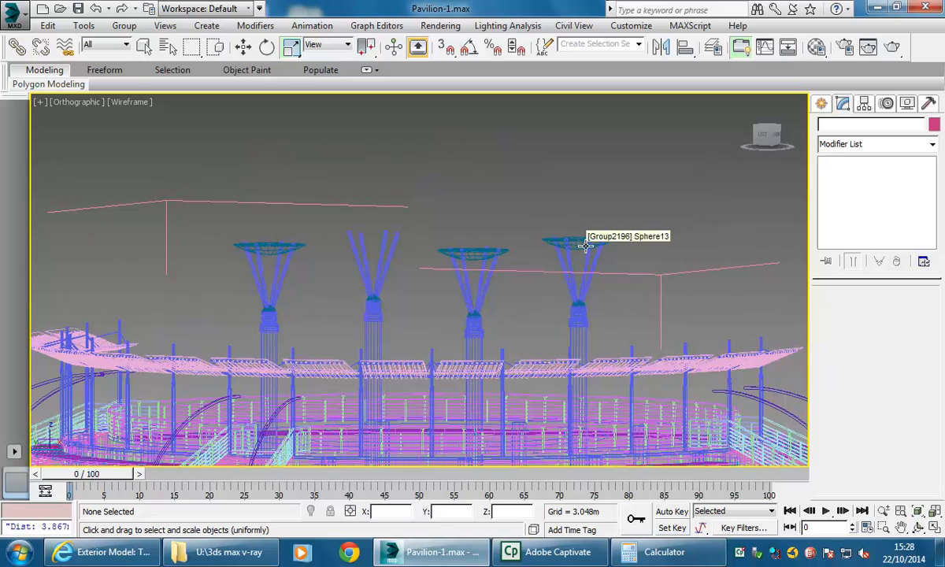
drag(508, 257, 646, 307)
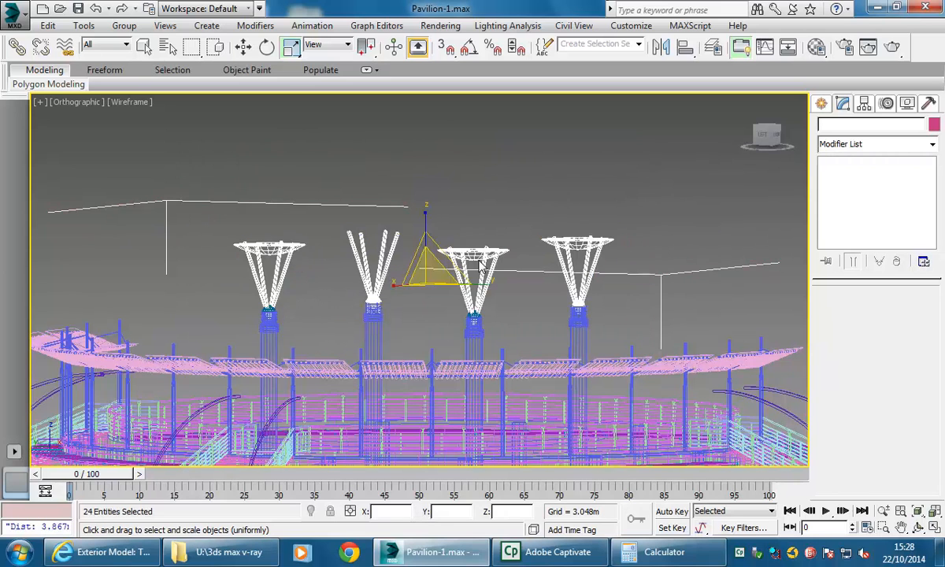
click(279, 217)
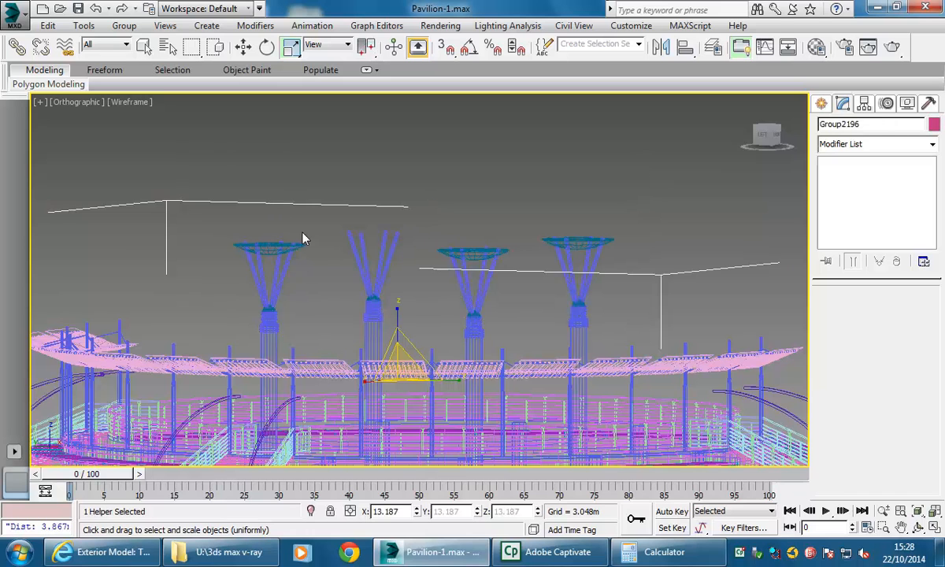
drag(304, 239, 232, 293)
key(Delete)
drag(293, 295, 244, 346)
key(Delete)
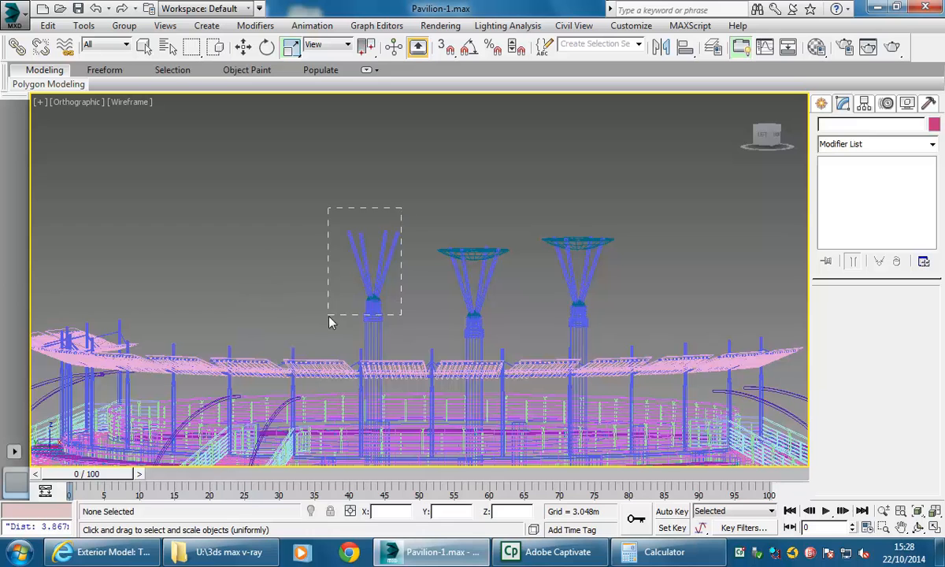
drag(331, 322, 327, 331)
key(Delete)
drag(506, 226, 413, 341)
middle_drag(429, 253, 392, 258)
click(99, 114)
Undo the piecemeal column deletions.
click(95, 8)
click(95, 8)
click(96, 9)
click(97, 9)
click(97, 9)
click(98, 9)
click(96, 9)
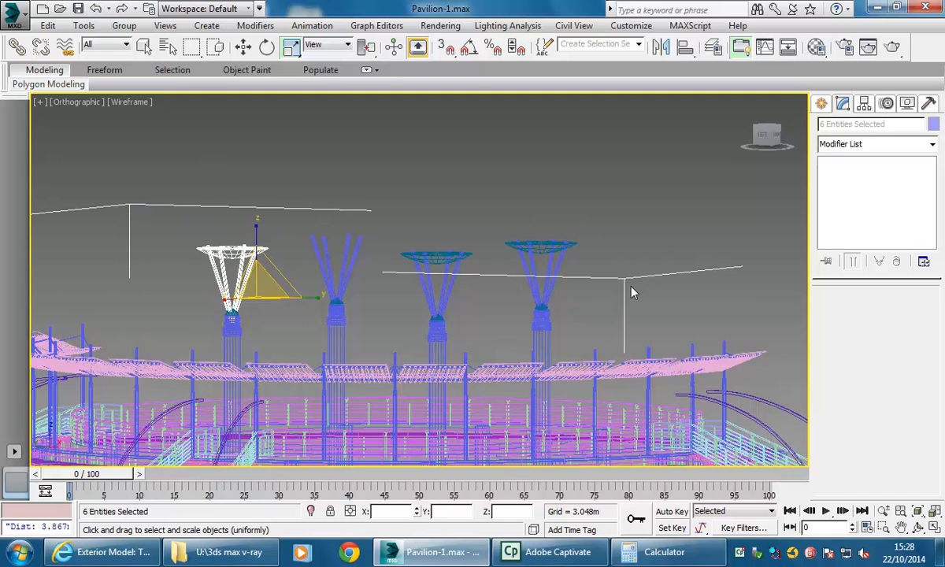
Select all four tall columns with their struts and discs, exclude the group's bounding helper from the selection, and delete them.
click(236, 232)
drag(260, 234, 189, 339)
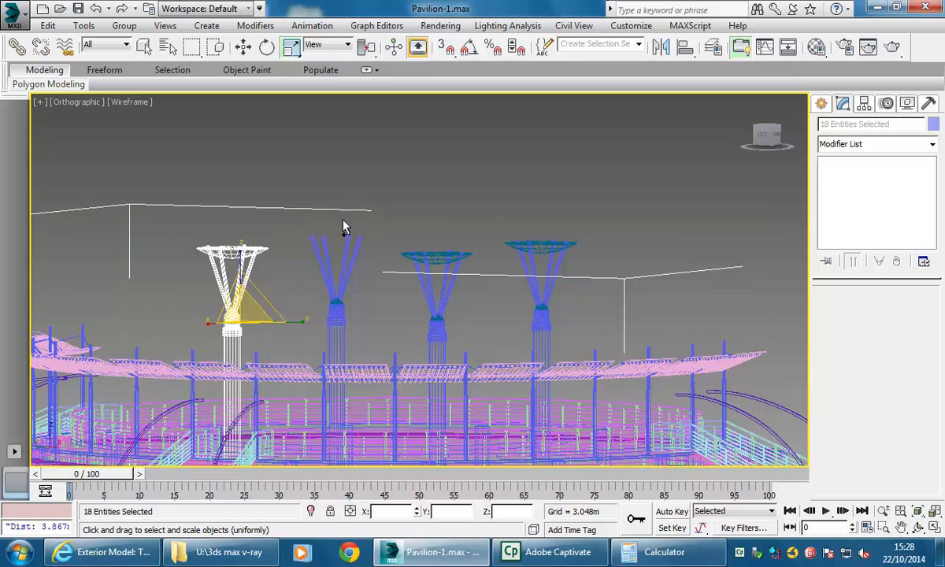
scroll(315, 311, down, 5)
scroll(307, 282, up, 4)
scroll(313, 274, up, 2)
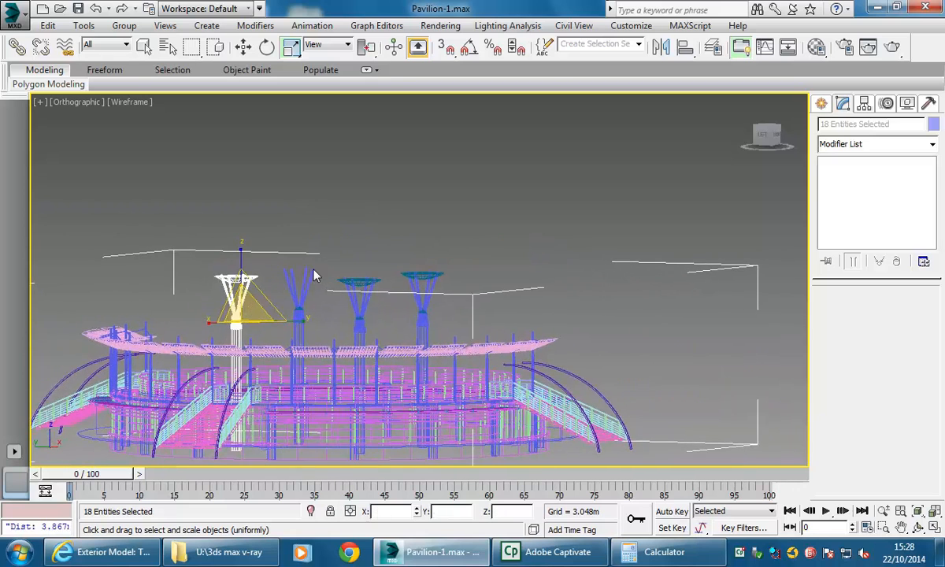
scroll(315, 268, up, 2)
ctrl+drag(318, 259, 285, 382)
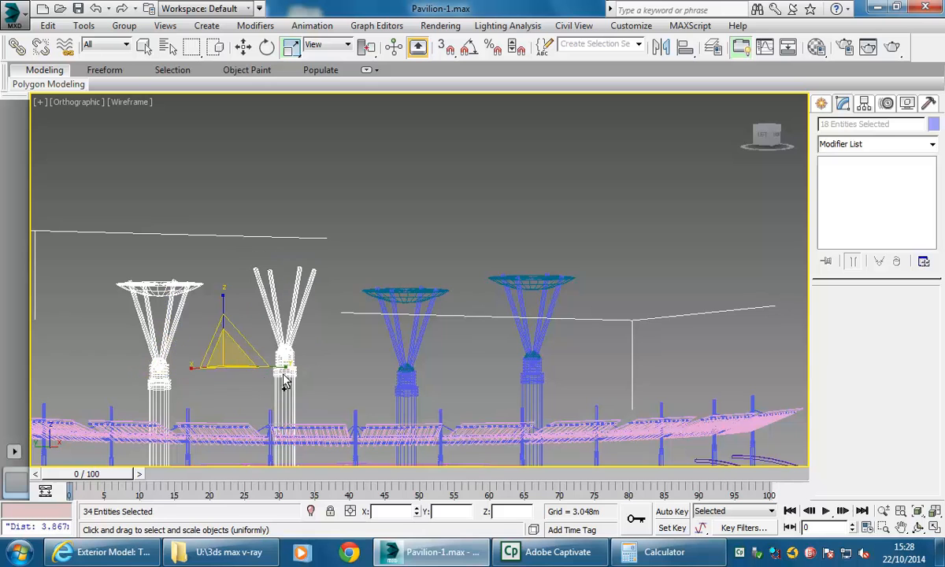
ctrl+drag(456, 269, 386, 407)
ctrl+drag(593, 237, 502, 371)
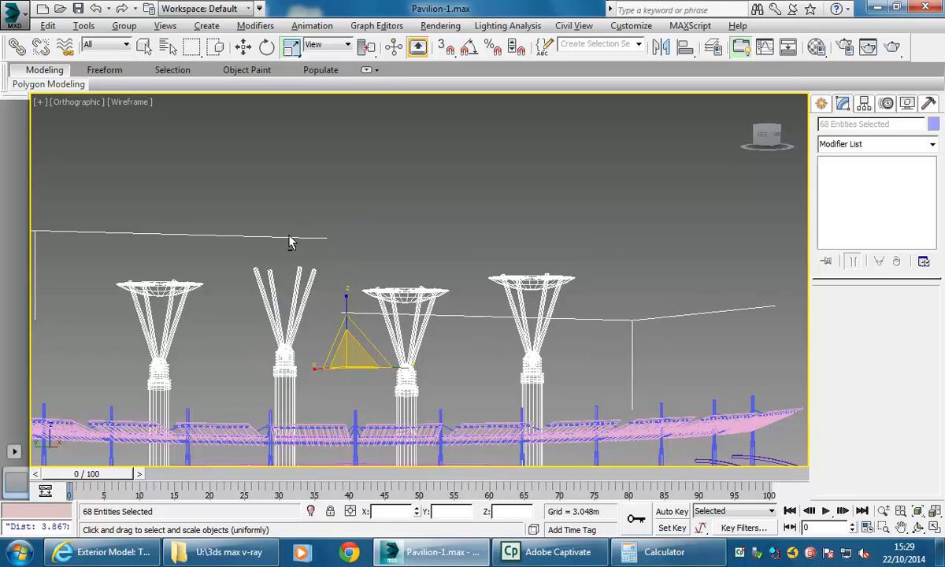
alt+drag(673, 272, 622, 353)
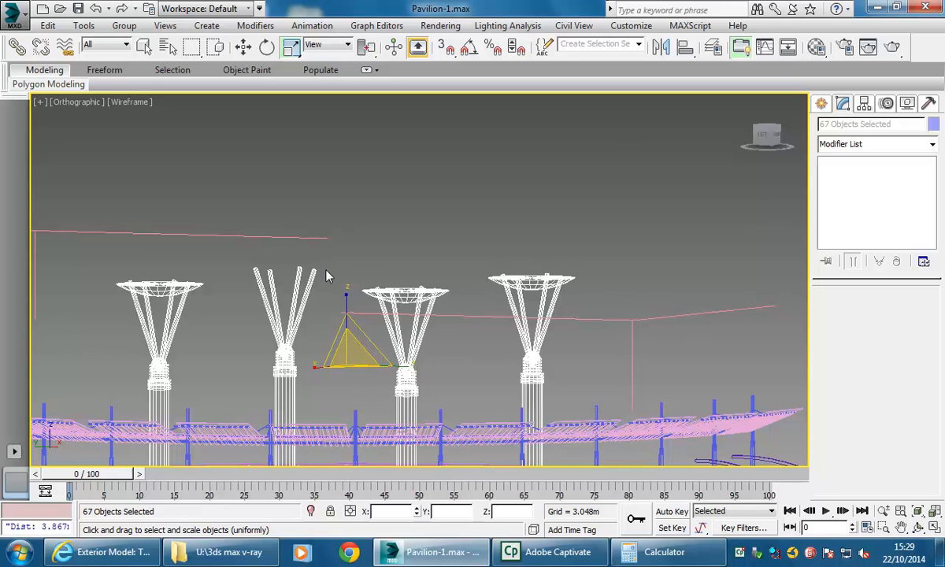
alt+middle_drag(255, 254, 302, 250)
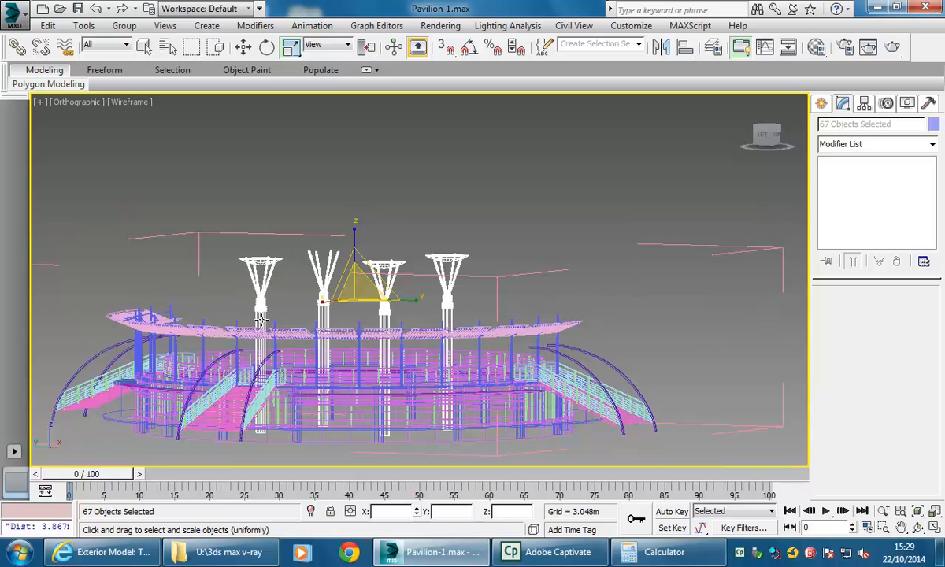
scroll(261, 316, up, 2)
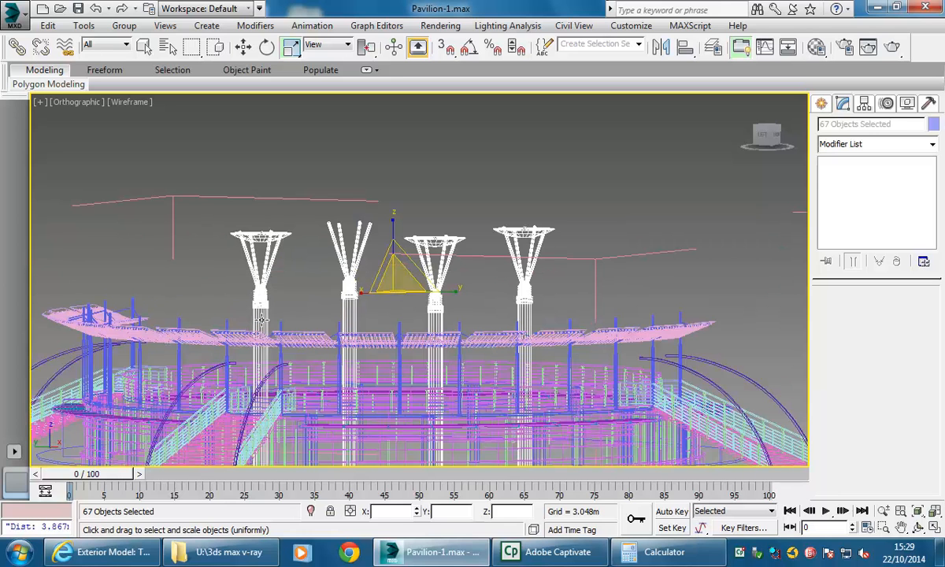
key(Delete)
Select the large flat disc beneath the pavilion and delete it.
scroll(308, 213, down, 2)
middle_drag(307, 213, 377, 214)
scroll(357, 214, down, 3)
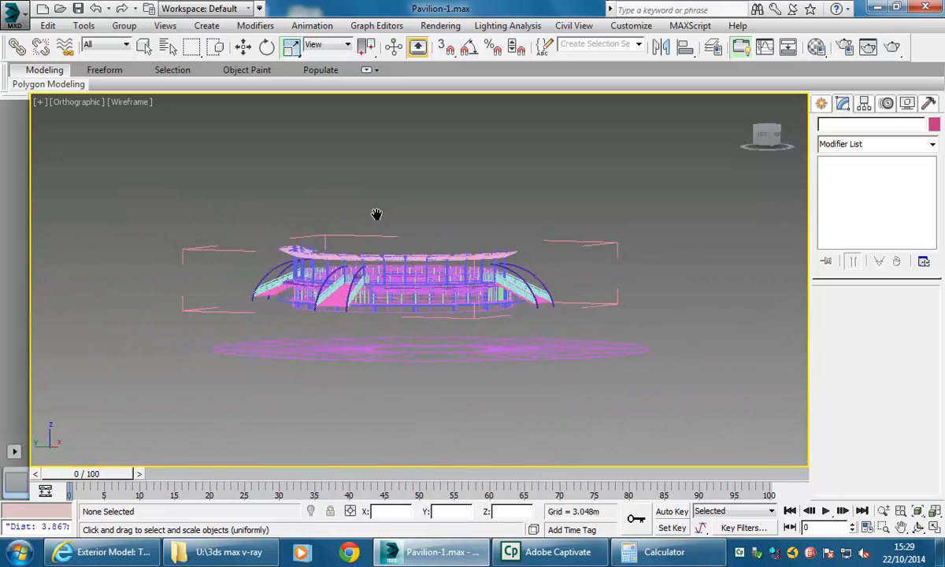
scroll(376, 214, up, 2)
click(411, 421)
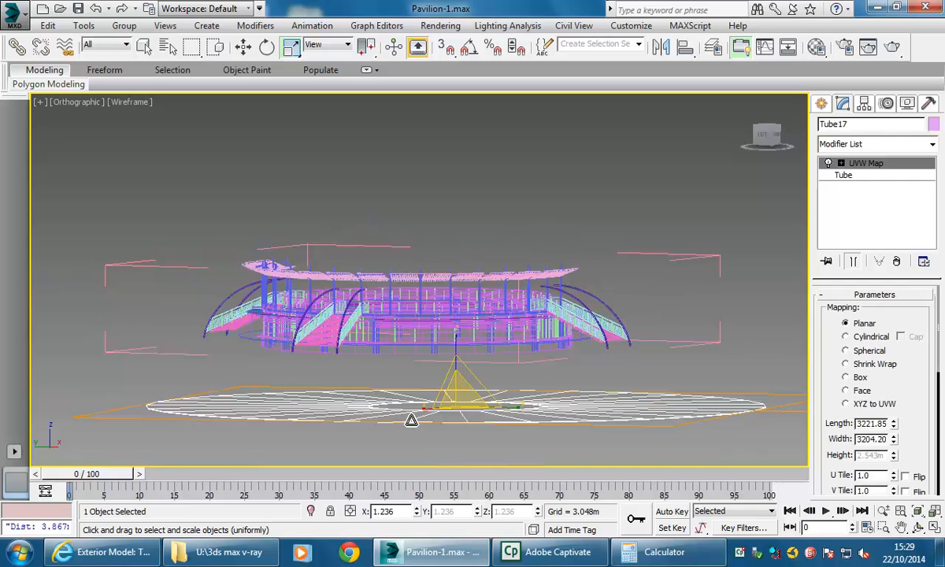
middle_drag(371, 258, 379, 244)
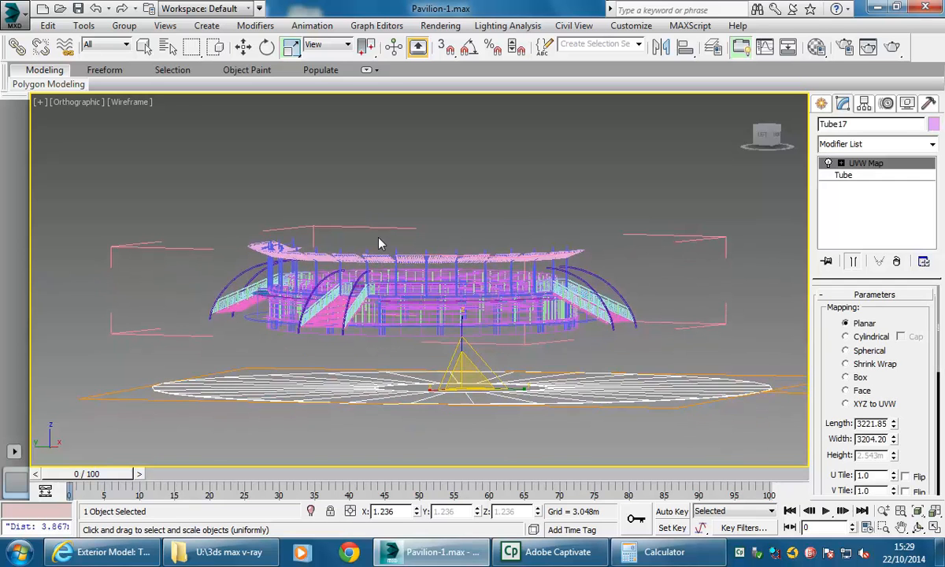
key(Delete)
middle_drag(400, 200, 443, 168)
scroll(415, 258, down, 4)
scroll(441, 237, up, 6)
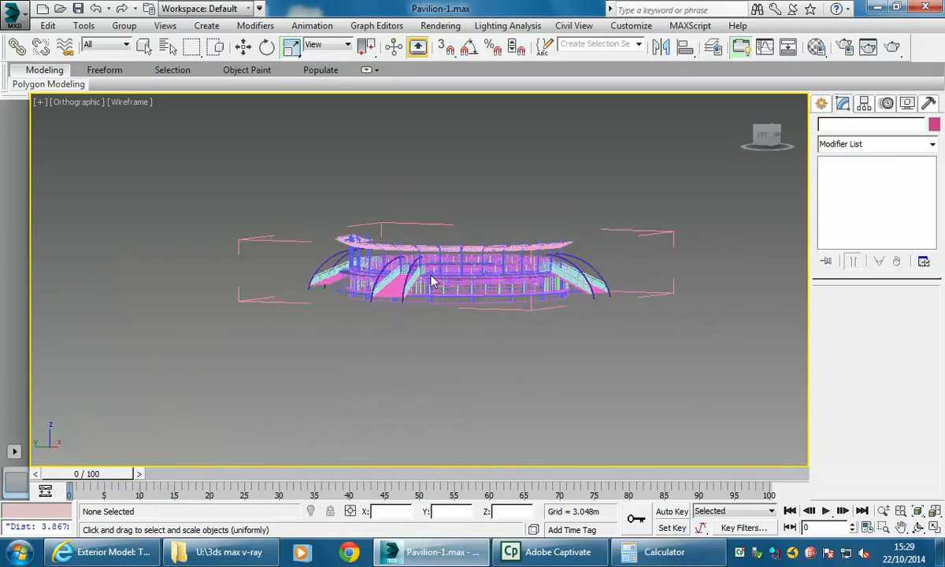
click(449, 291)
scroll(449, 268, down, 3)
alt+middle_drag(405, 293, 451, 323)
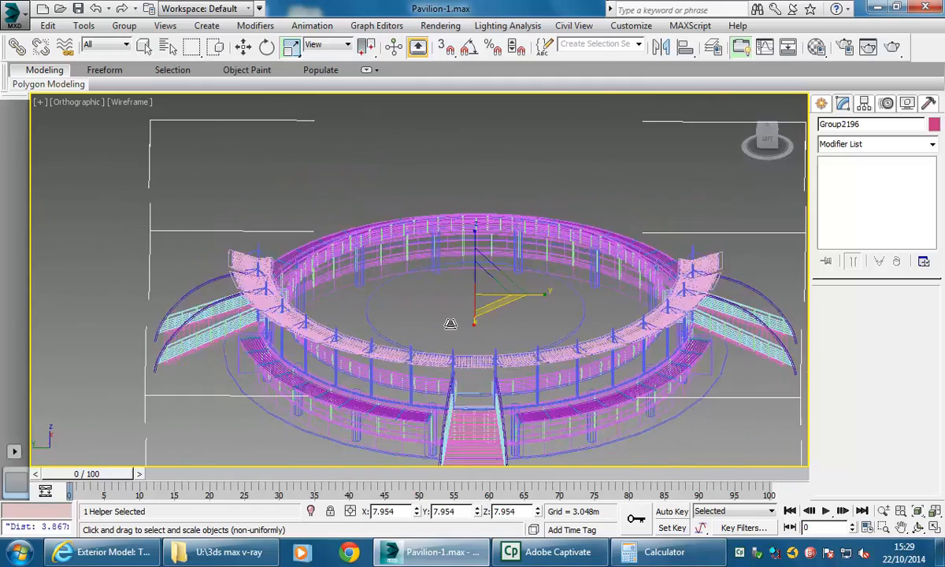
scroll(453, 327, down, 2)
click(437, 197)
click(124, 26)
click(327, 179)
click(327, 180)
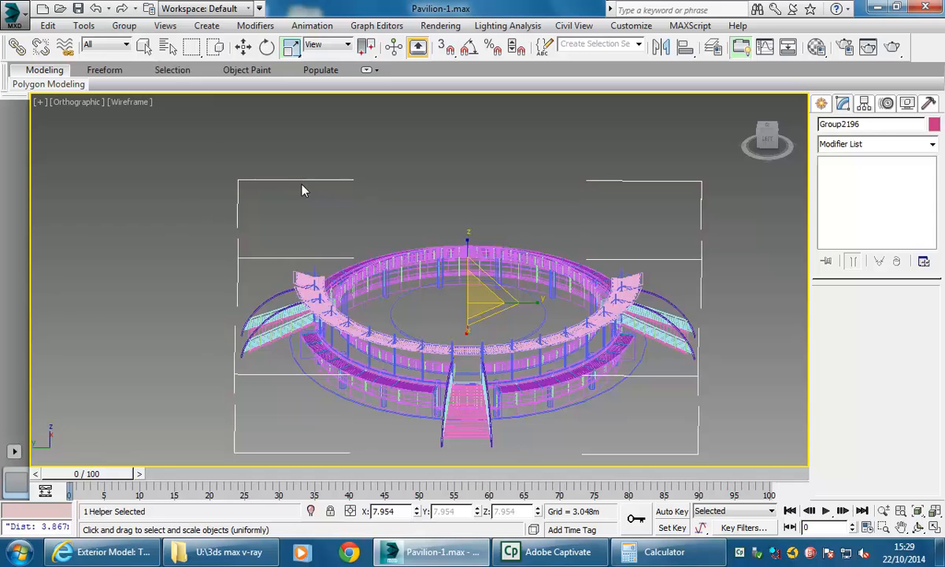
Select a ring inside the open pavilion group, close the group, and clear the selection.
click(443, 245)
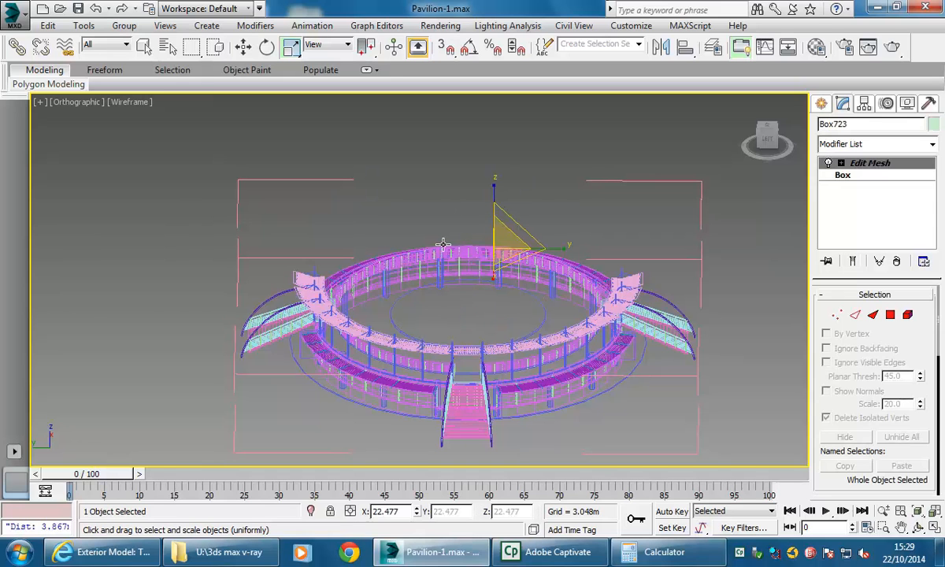
click(433, 222)
click(441, 259)
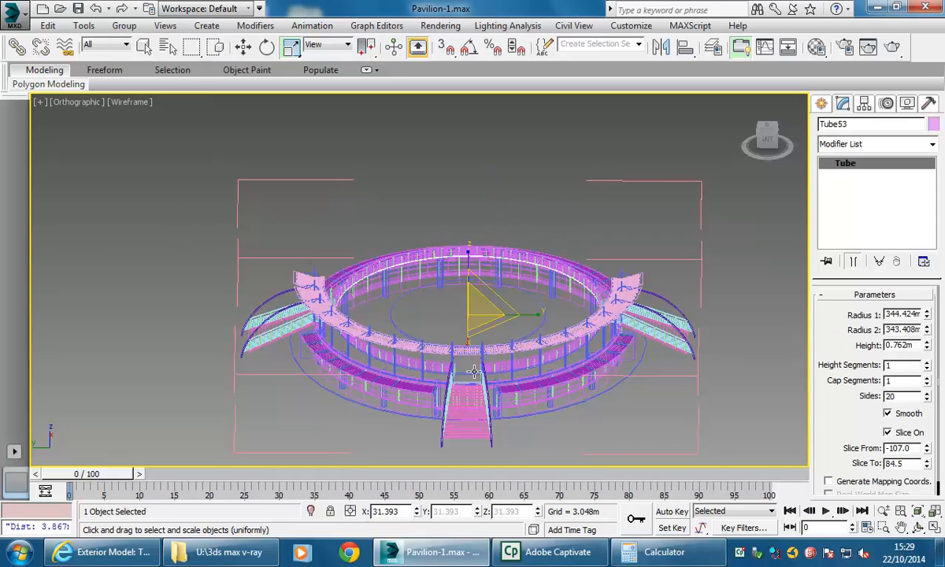
click(124, 26)
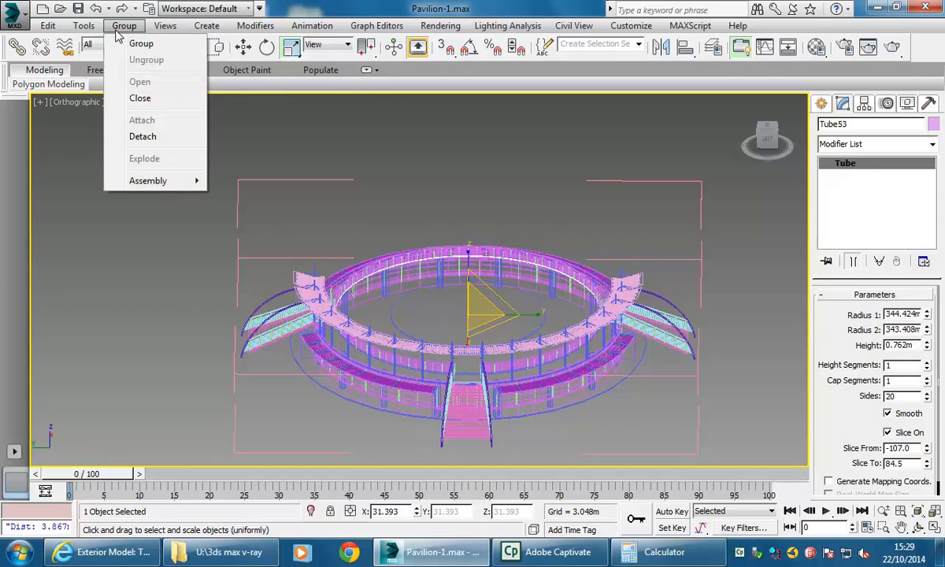
click(140, 97)
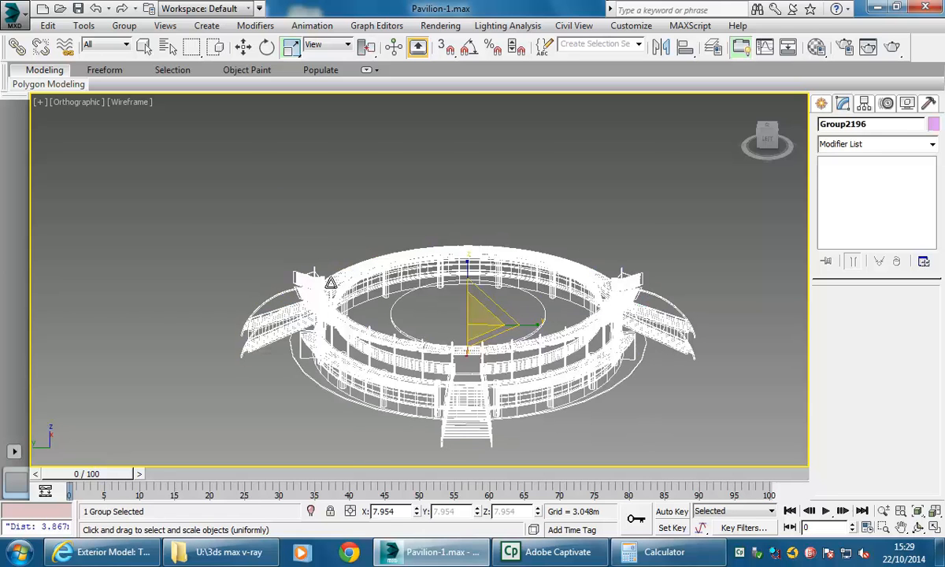
click(313, 211)
Save the edited scene under the new name Pavilion-no roof.max.
scroll(370, 284, up, 6)
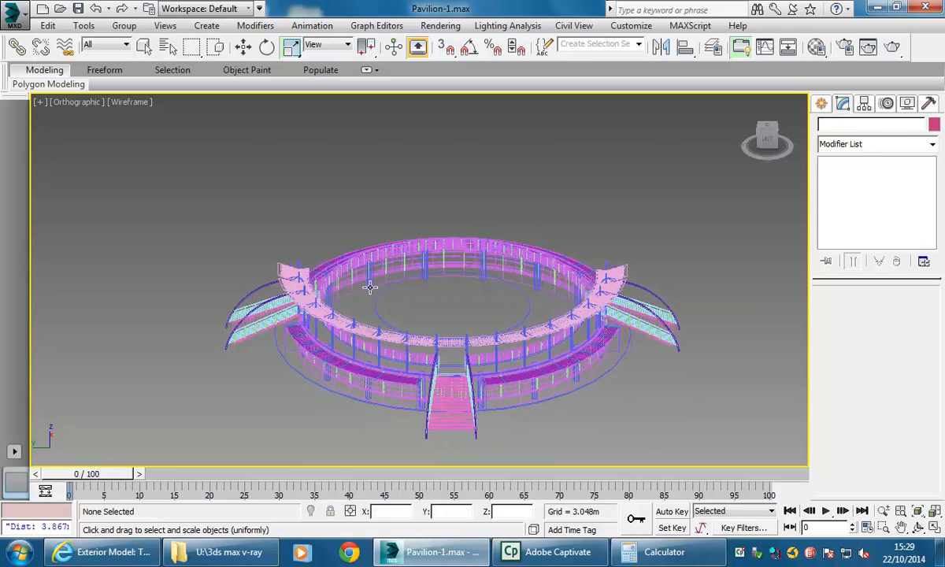
scroll(366, 276, down, 5)
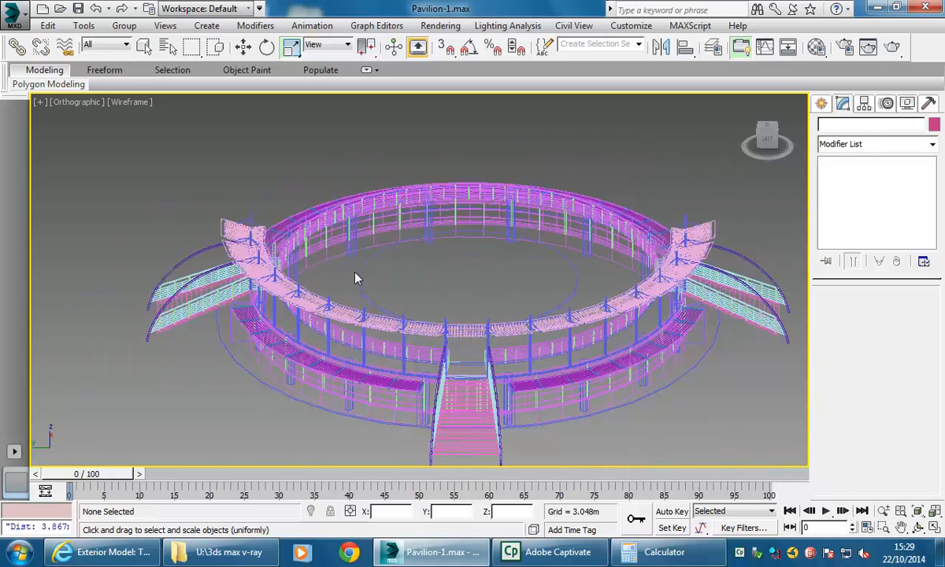
click(12, 26)
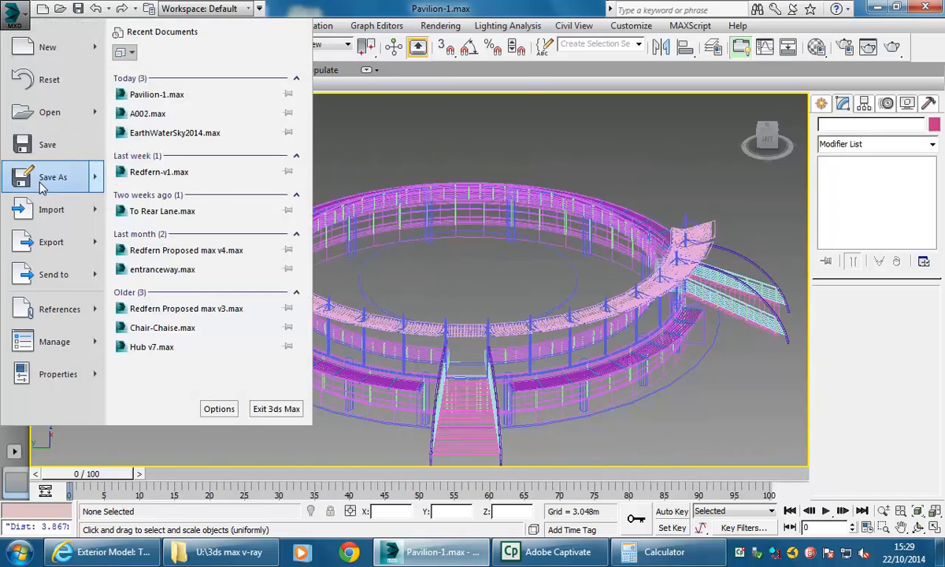
click(36, 180)
click(182, 430)
key(Delete)
text(no roof)
click(483, 431)
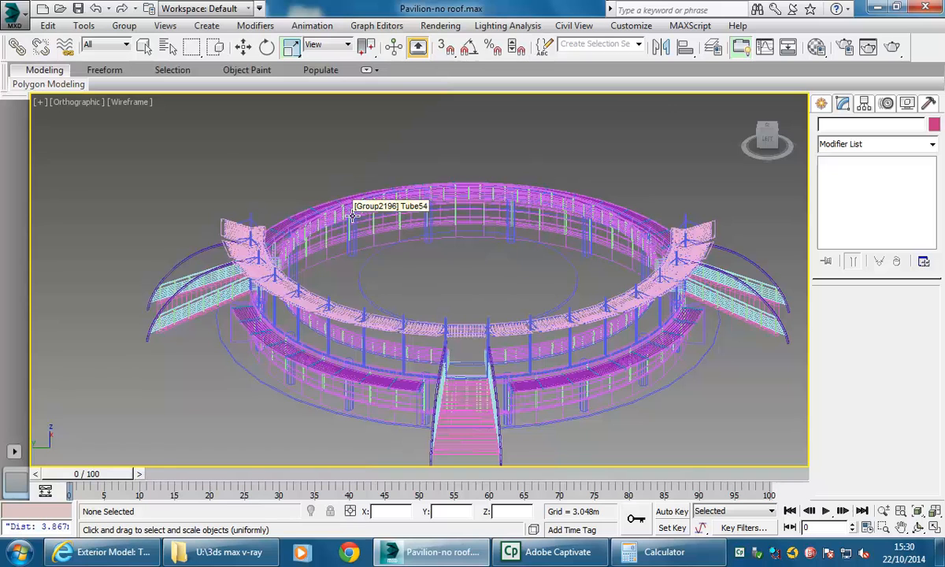
Try to open the recent scene EarthWaterSky2014.max.
click(14, 14)
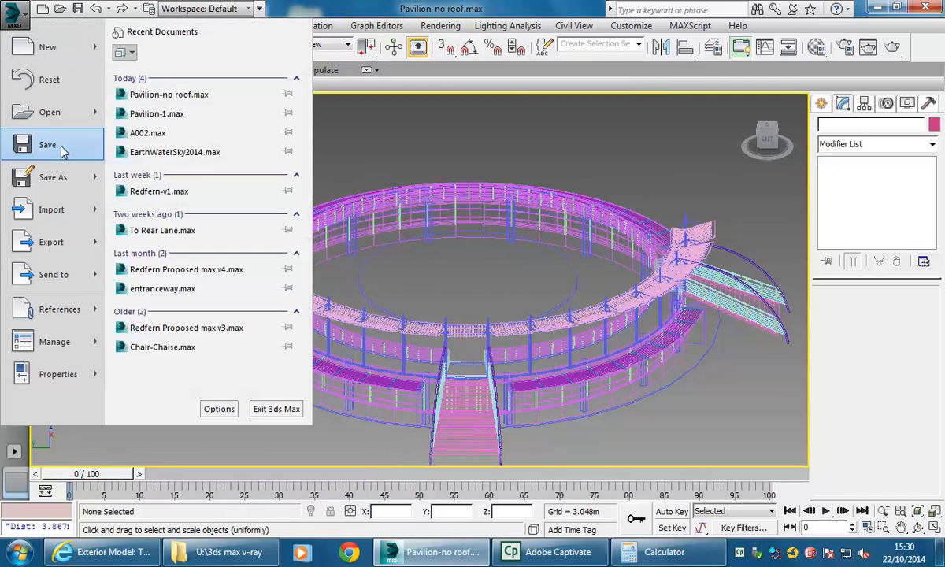
click(178, 153)
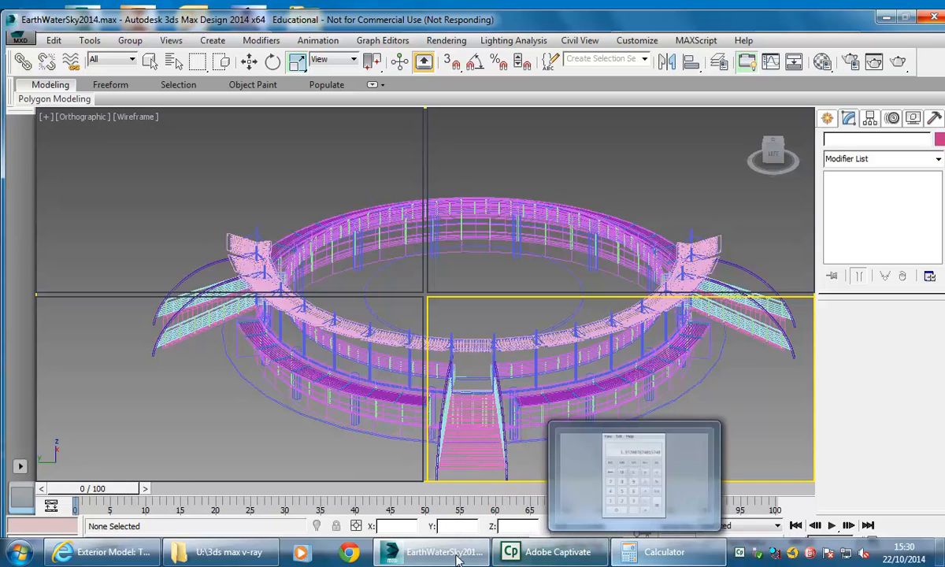
click(99, 553)
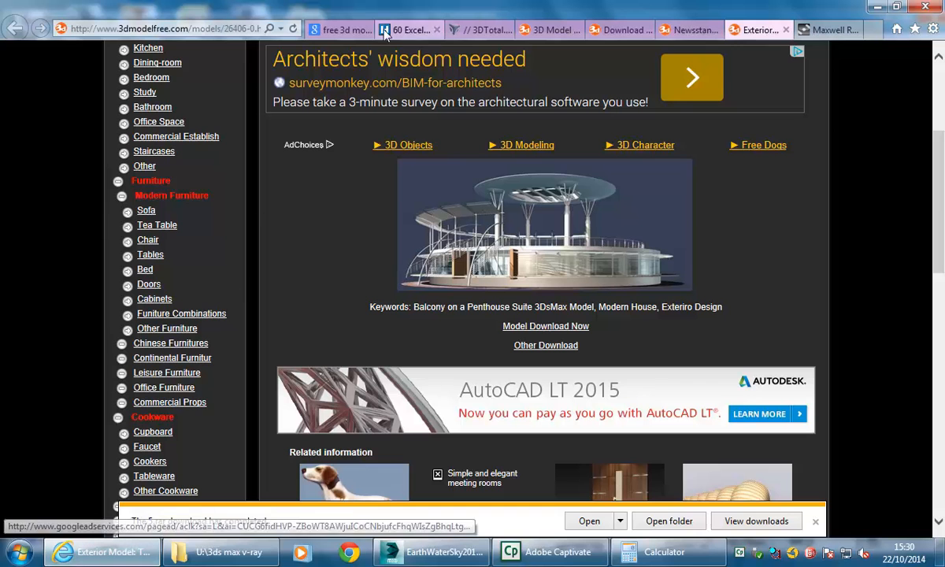
click(876, 7)
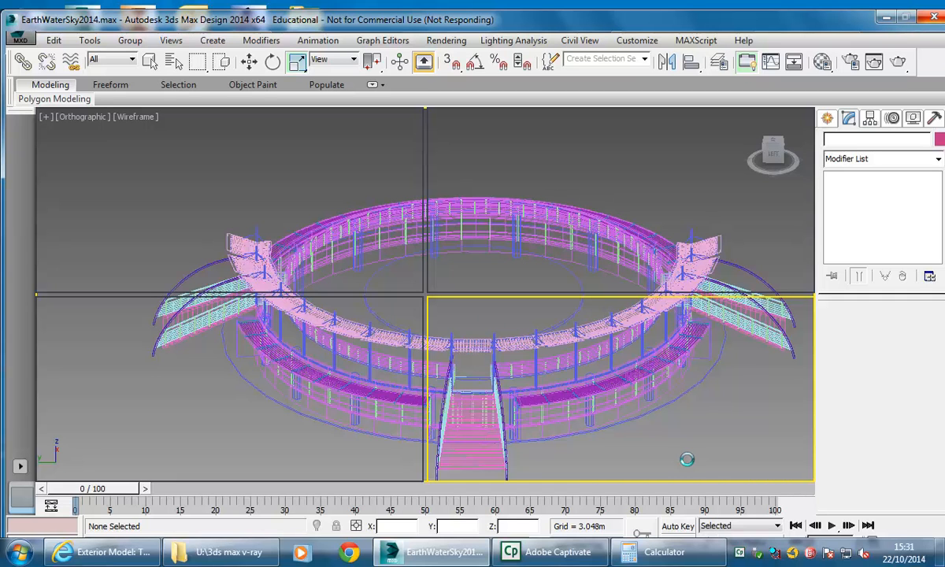
Force the unresponsive 3D program to close and cancel the check for a solution.
click(933, 18)
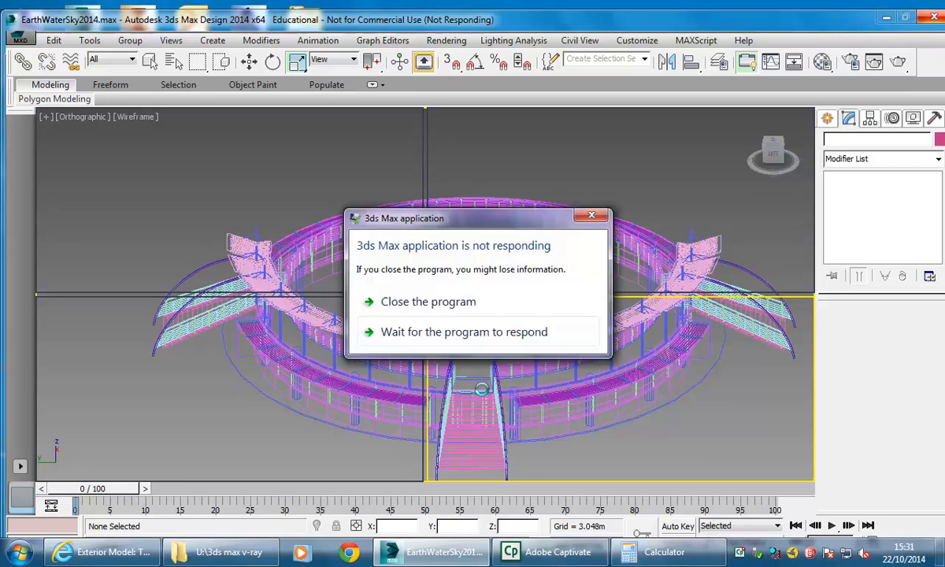
click(442, 308)
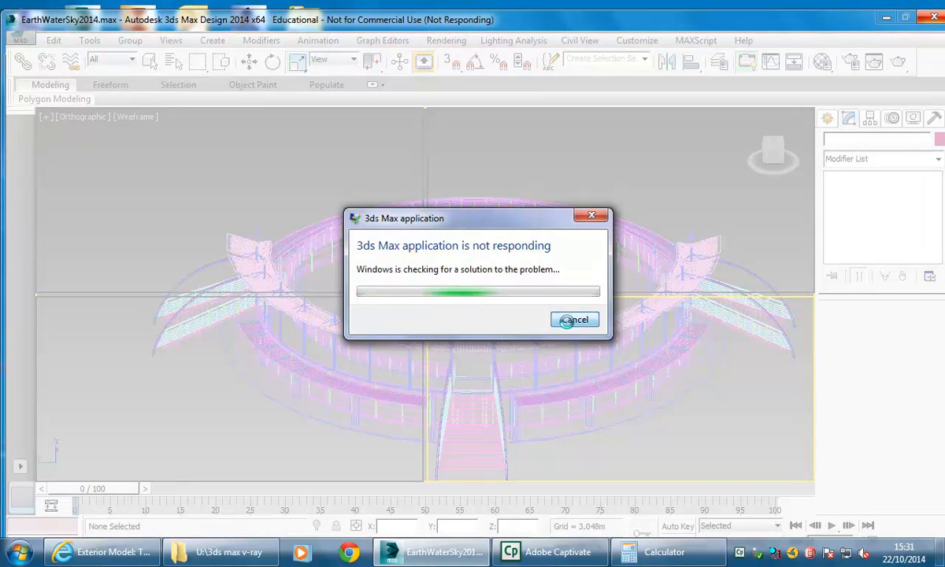
click(569, 320)
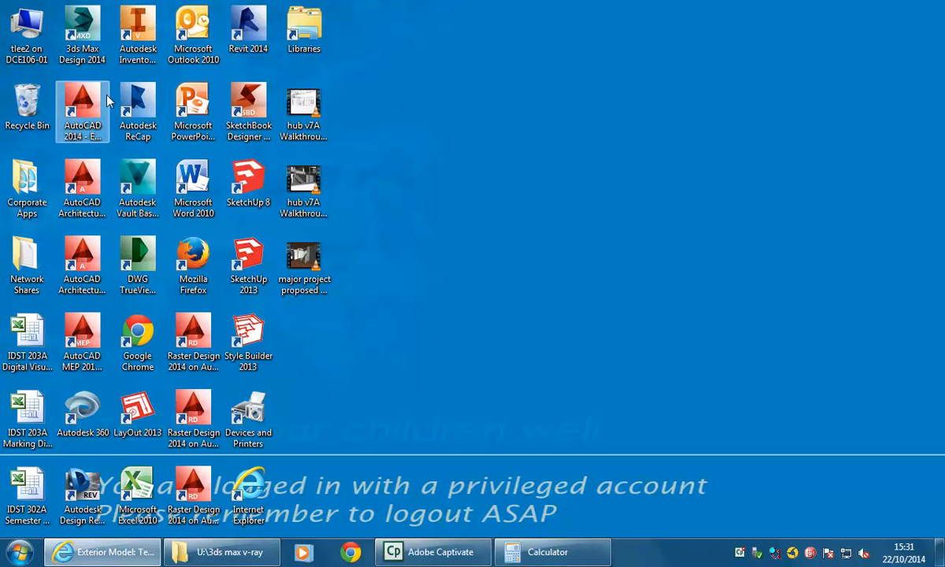
Restart 3ds Max Design 2014, dismiss its welcome screen, and open the recent scene EarthWaterSky2014.max.
double_click(82, 32)
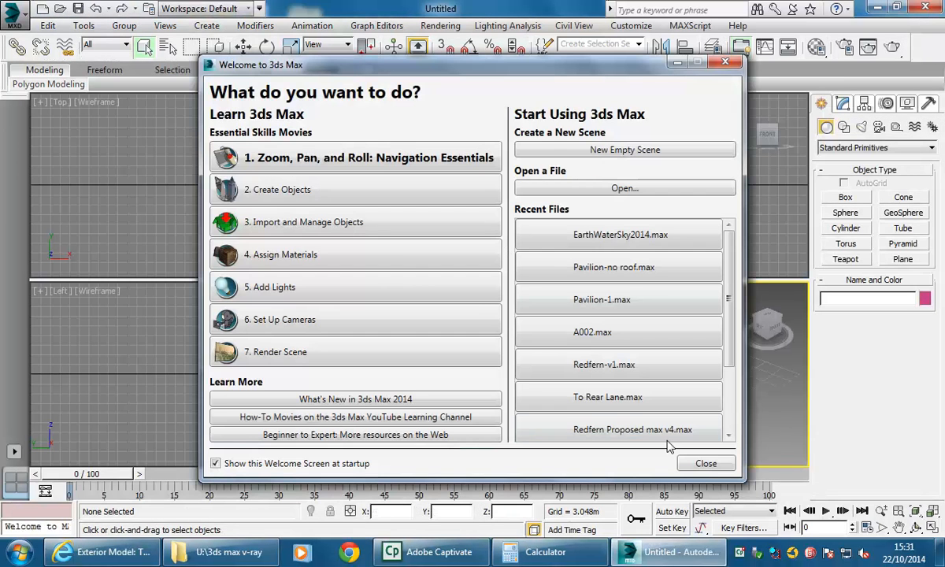
click(713, 465)
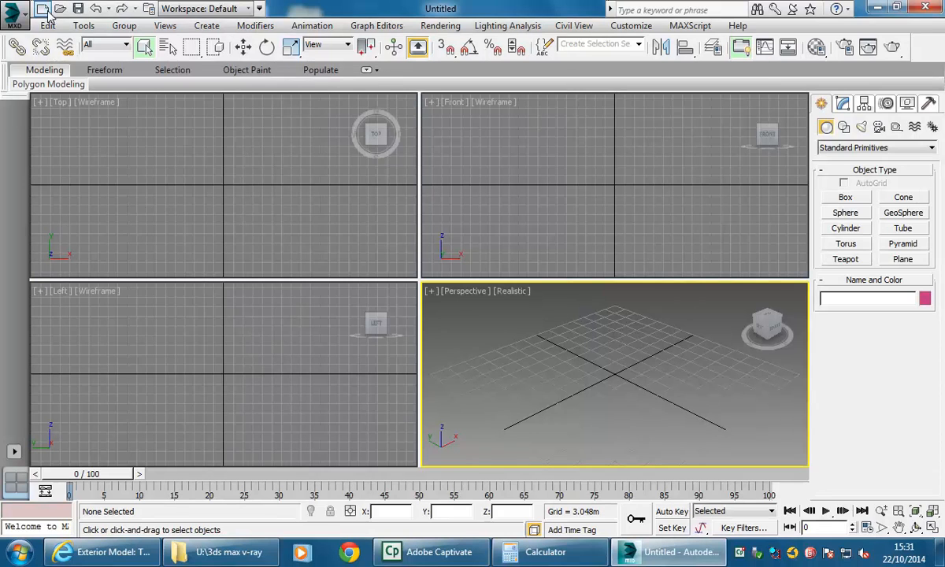
click(14, 16)
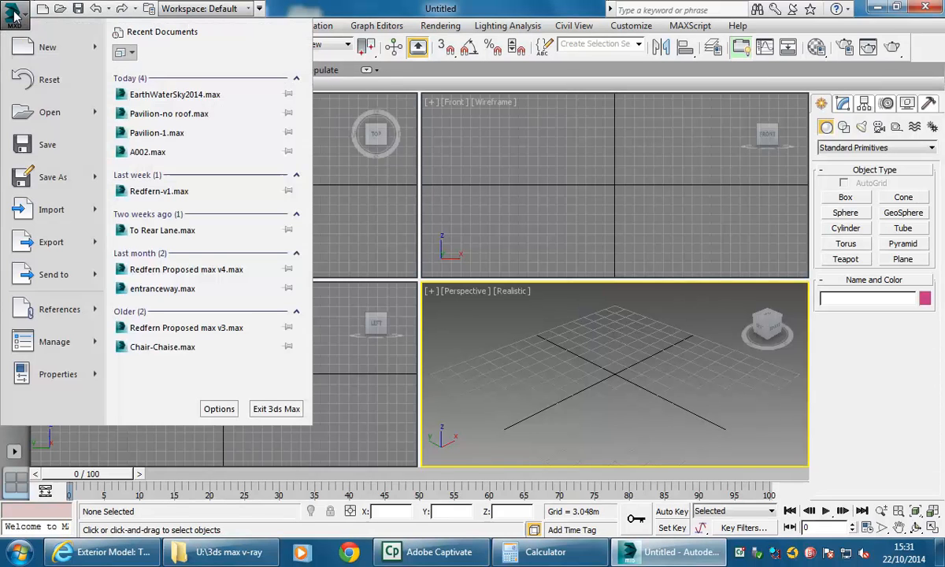
click(210, 96)
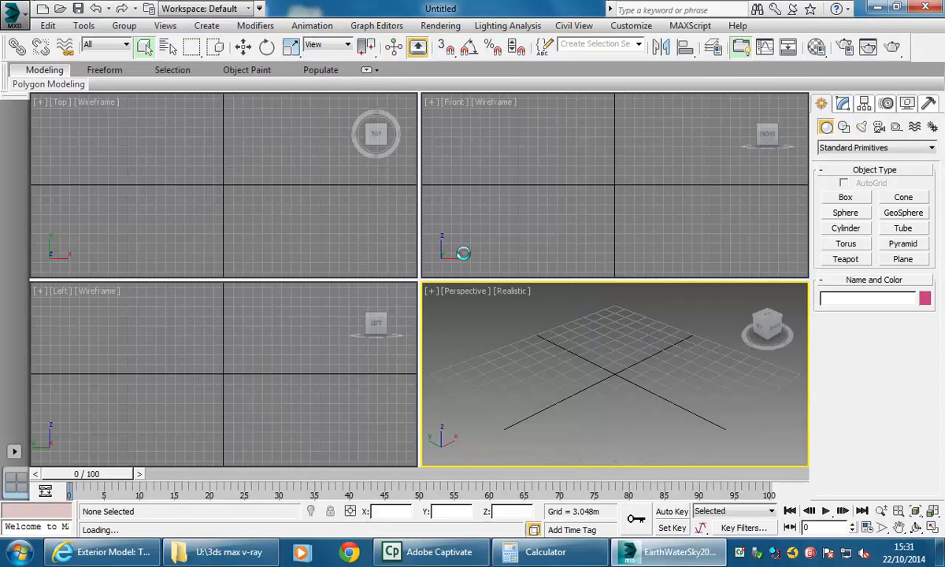
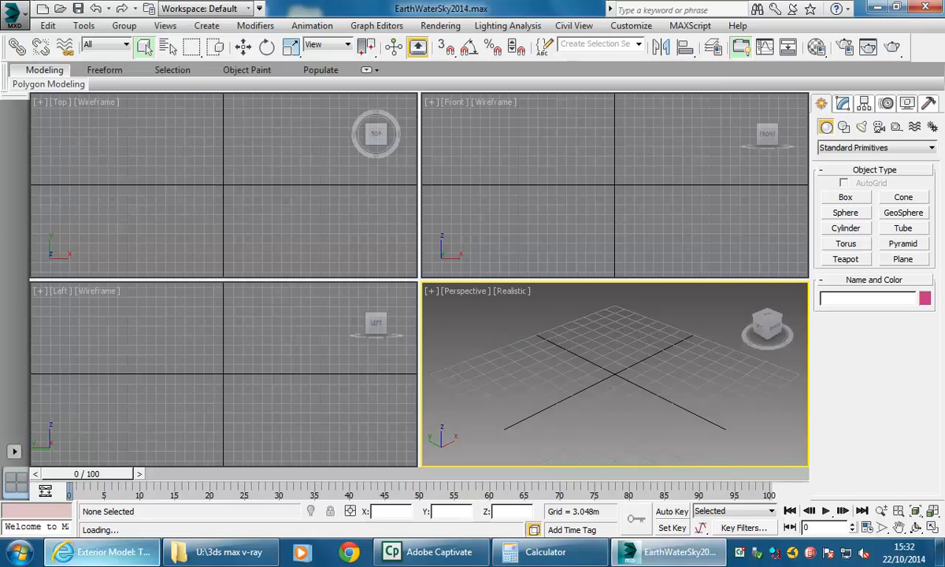
Switch to Internet Explorer and examine the conference room render in the Maxwell Render architecture gallery.
click(99, 552)
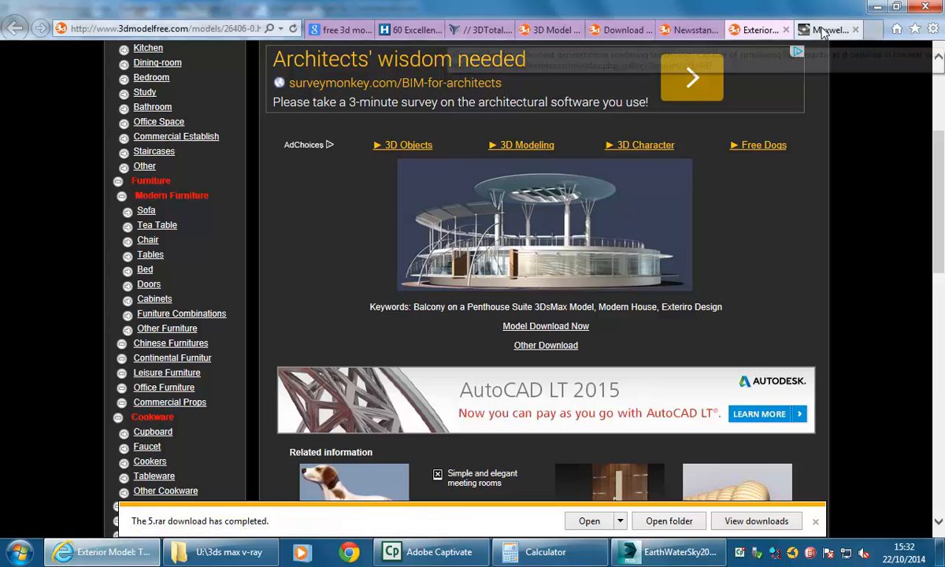
click(828, 30)
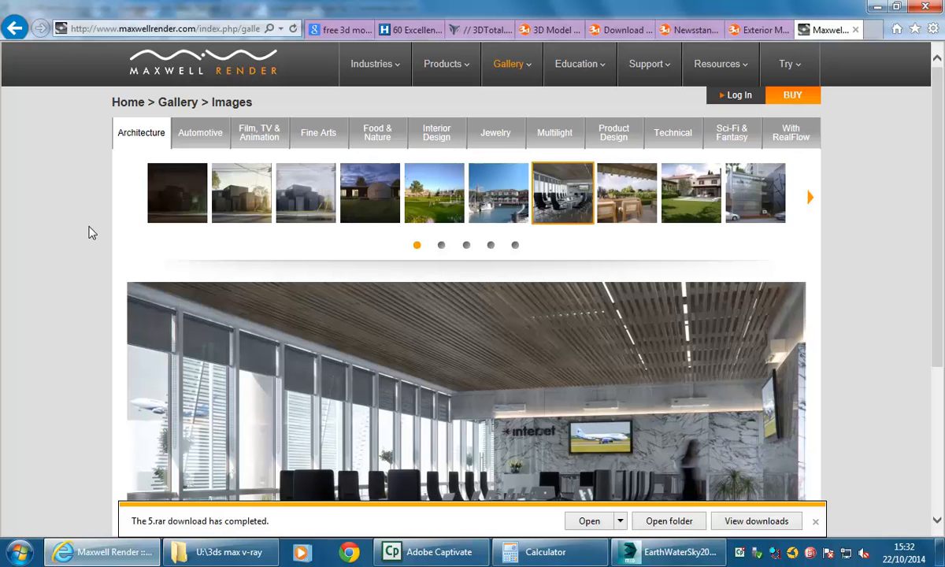
scroll(90, 232, down, 3)
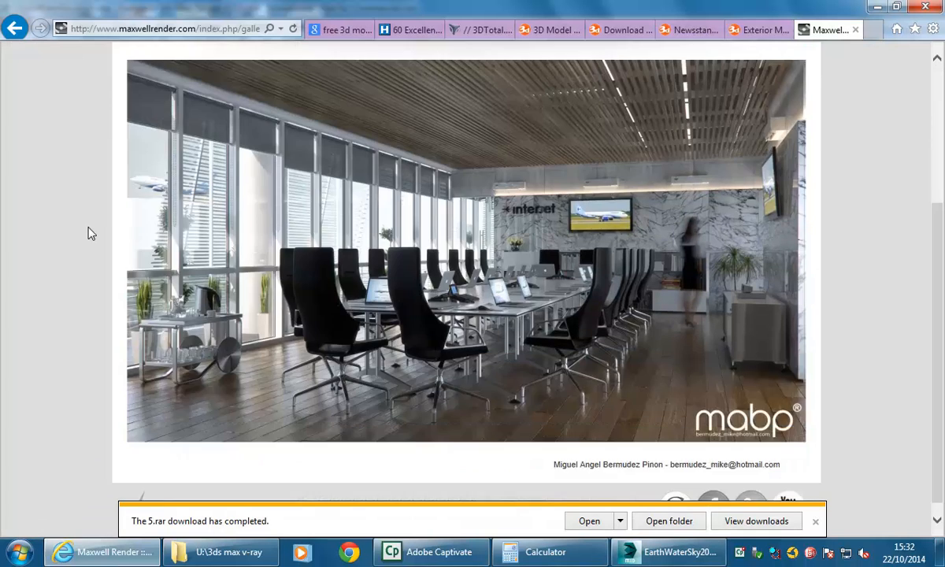
scroll(90, 233, up, 3)
scroll(91, 233, down, 1)
scroll(89, 233, down, 1)
scroll(89, 233, up, 2)
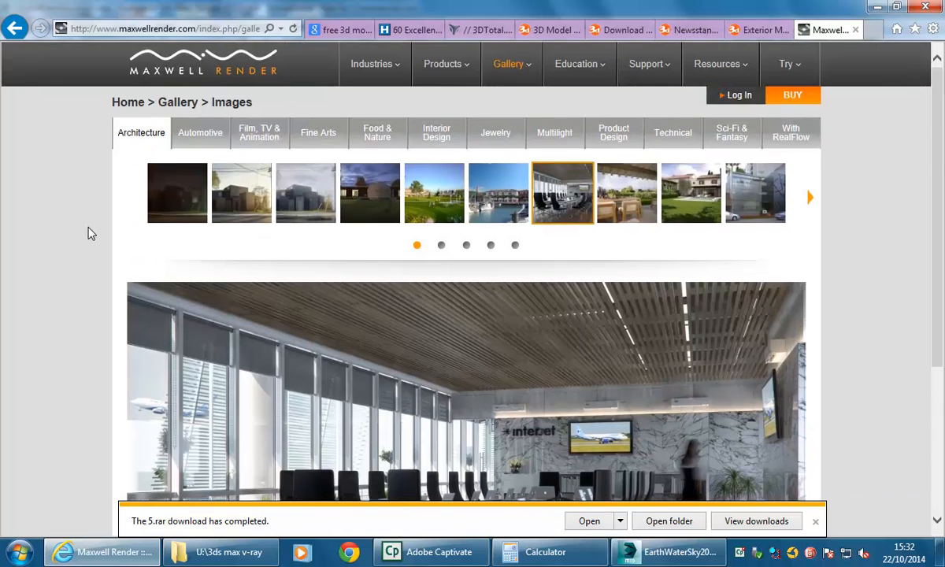
View the harbour render with fishing boats and the house render on the architecture gallery's second page.
click(475, 198)
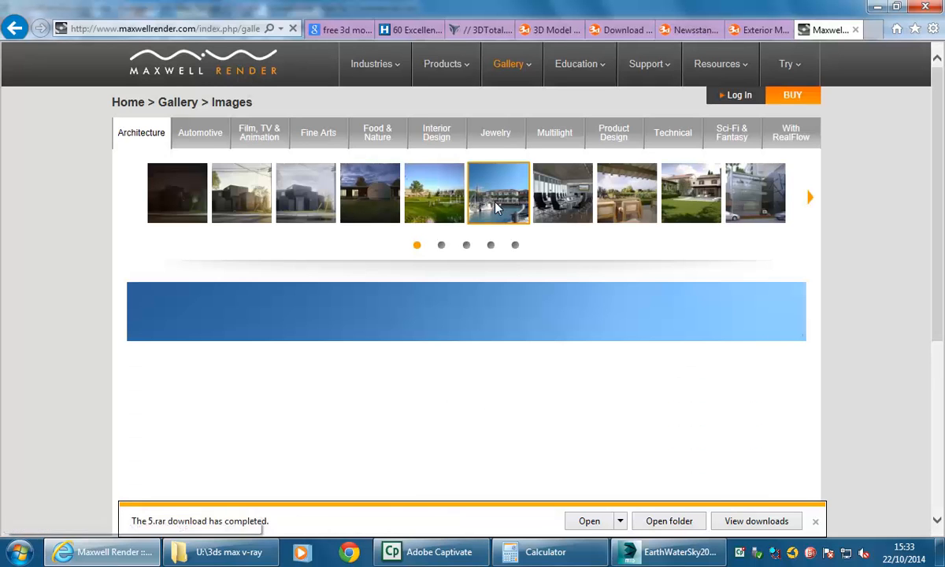
scroll(829, 277, down, 3)
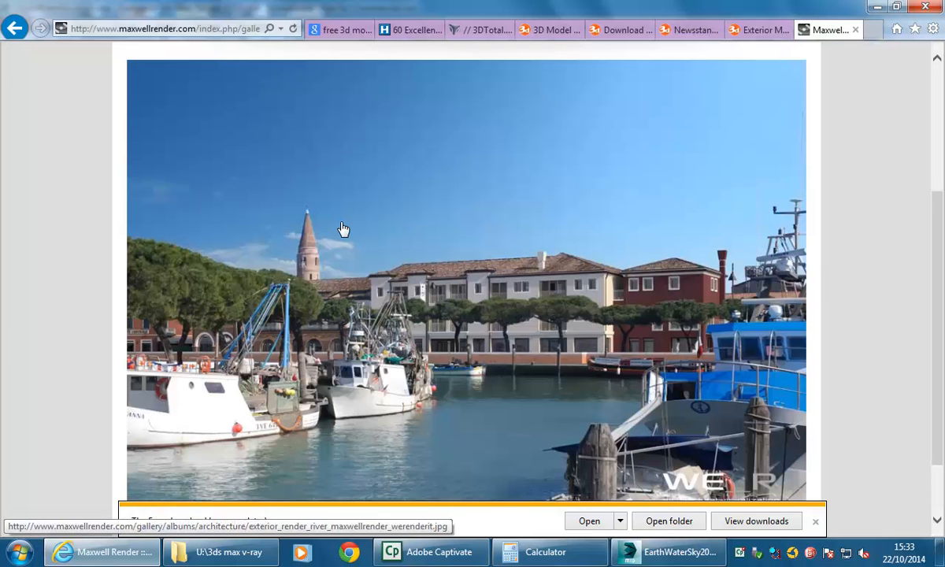
scroll(342, 228, up, 1)
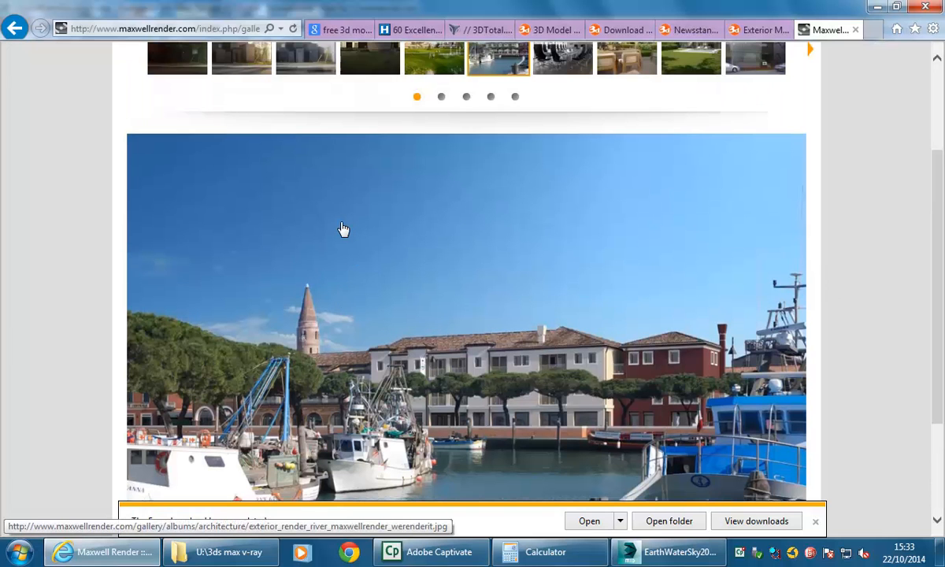
scroll(543, 364, up, 2)
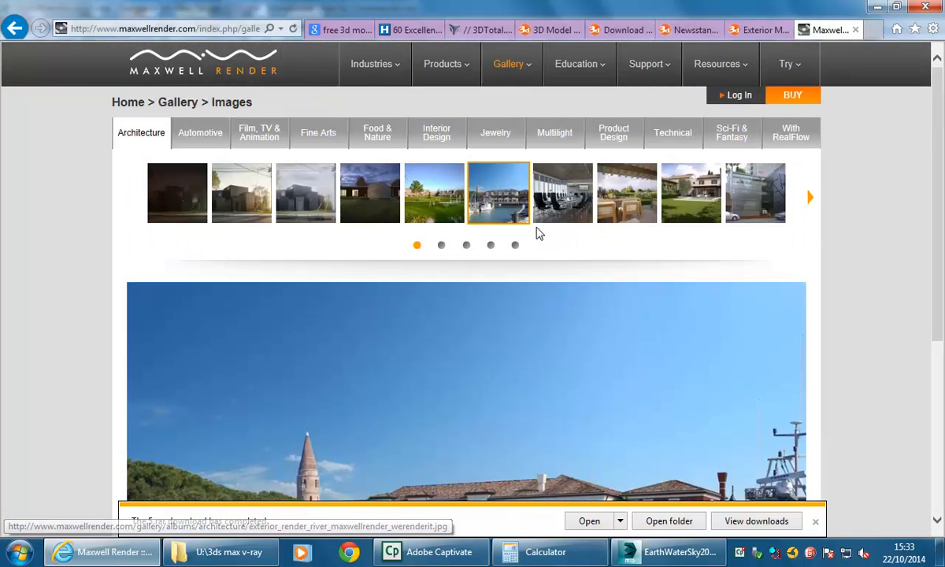
click(442, 247)
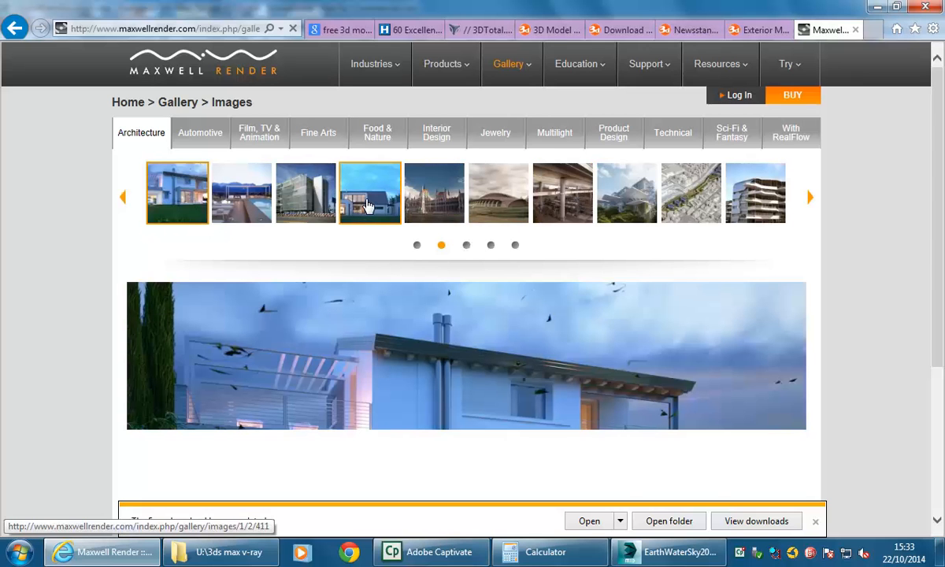
scroll(613, 360, down, 2)
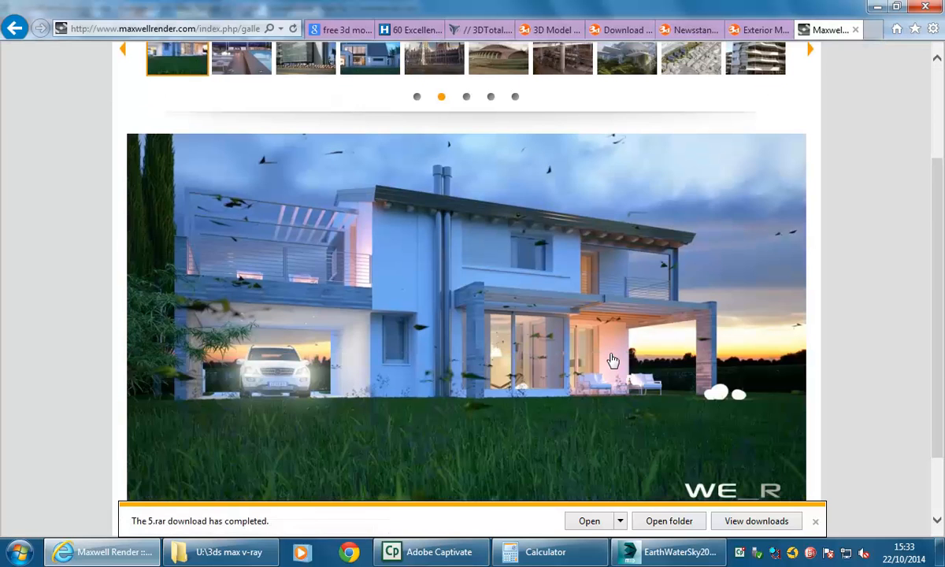
scroll(613, 361, up, 1)
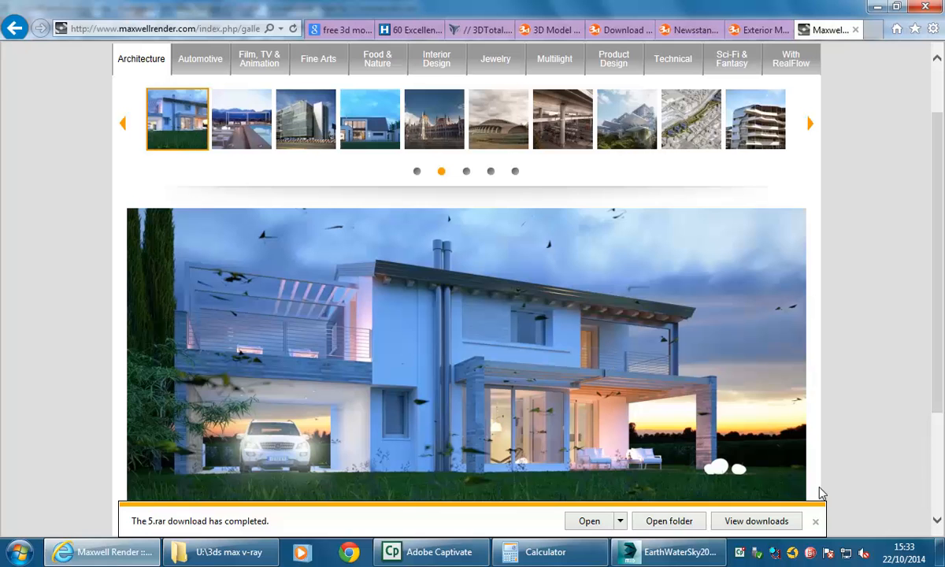
scroll(567, 358, up, 1)
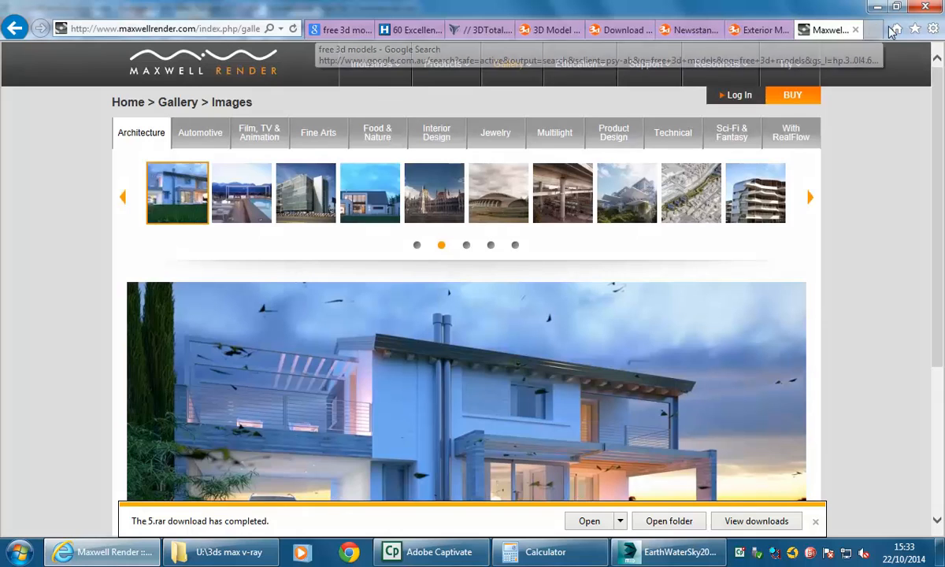
Check the scene's loading in 3ds Max, return to the browser, and search Google for vray in a new tab.
click(184, 28)
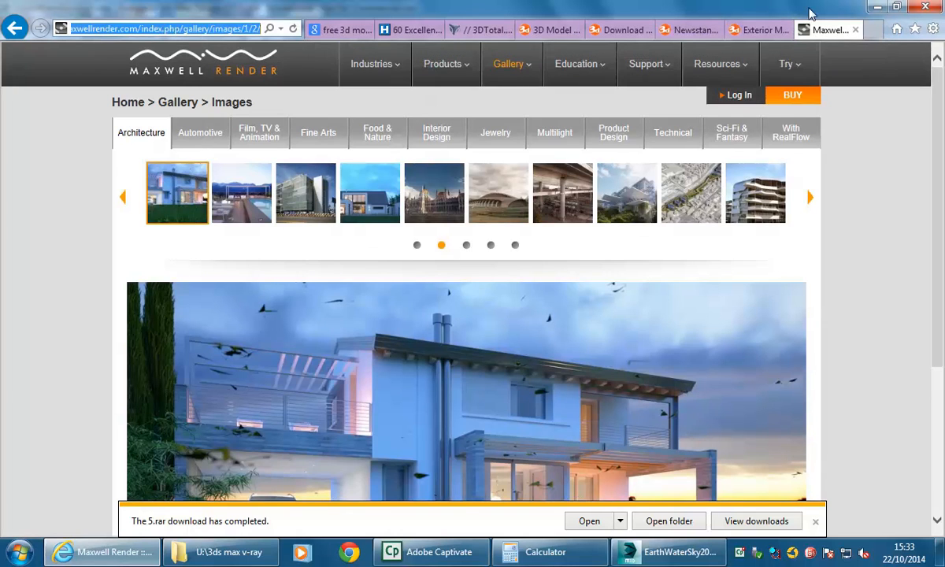
click(870, 30)
click(648, 552)
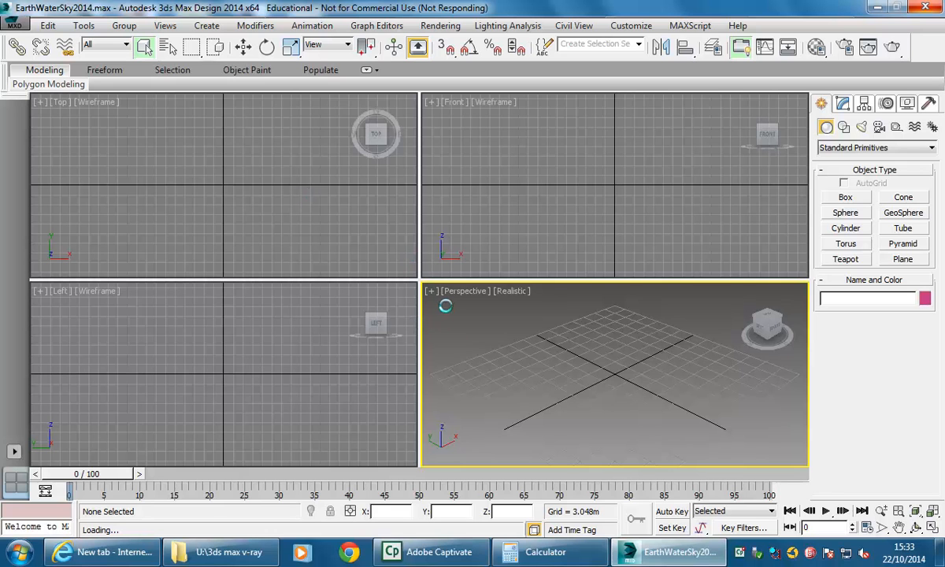
click(123, 555)
click(724, 210)
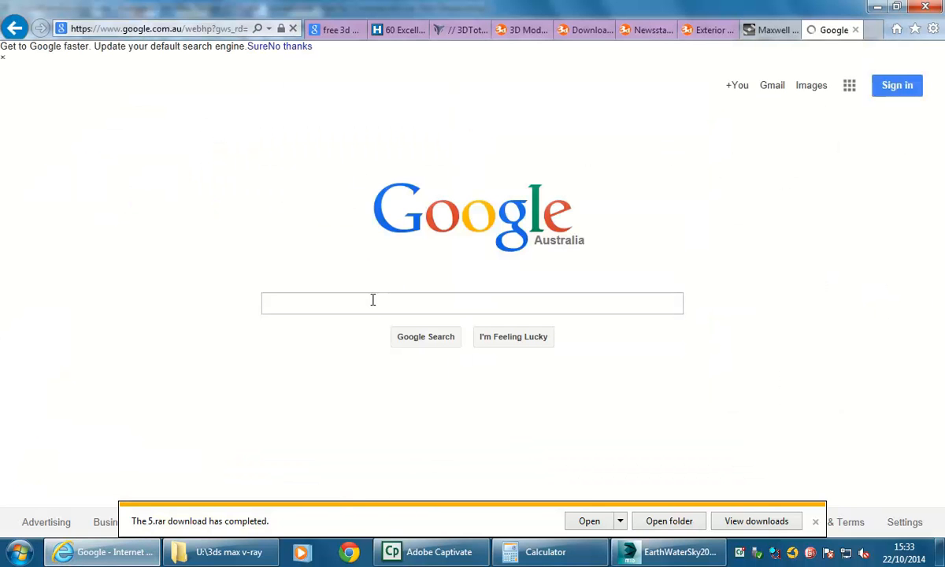
text(v-ray)
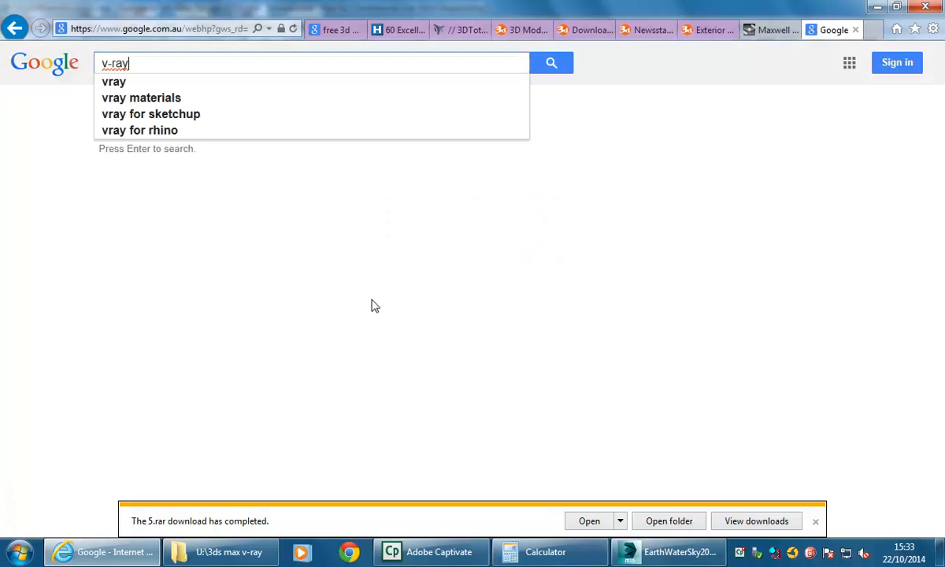
click(122, 84)
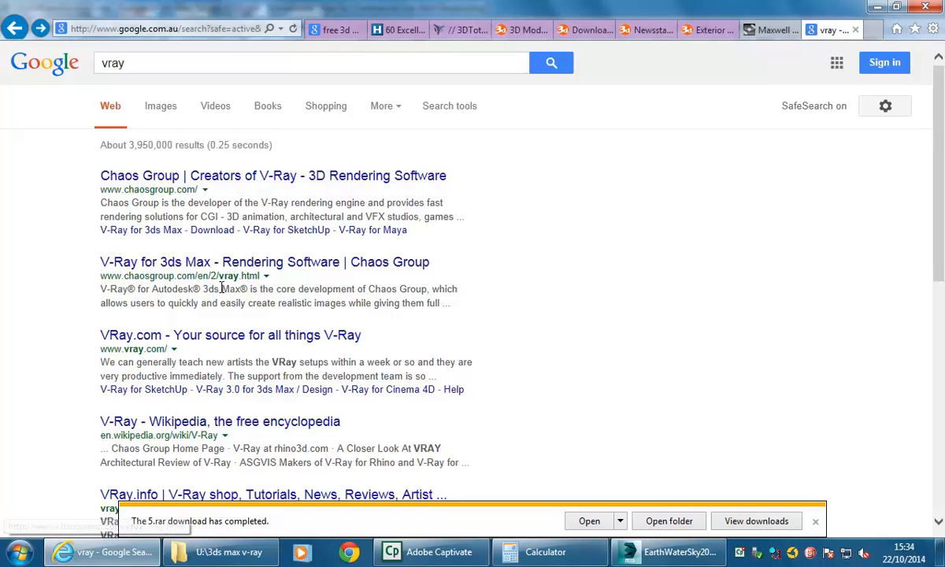
scroll(253, 214, down, 3)
scroll(255, 212, up, 3)
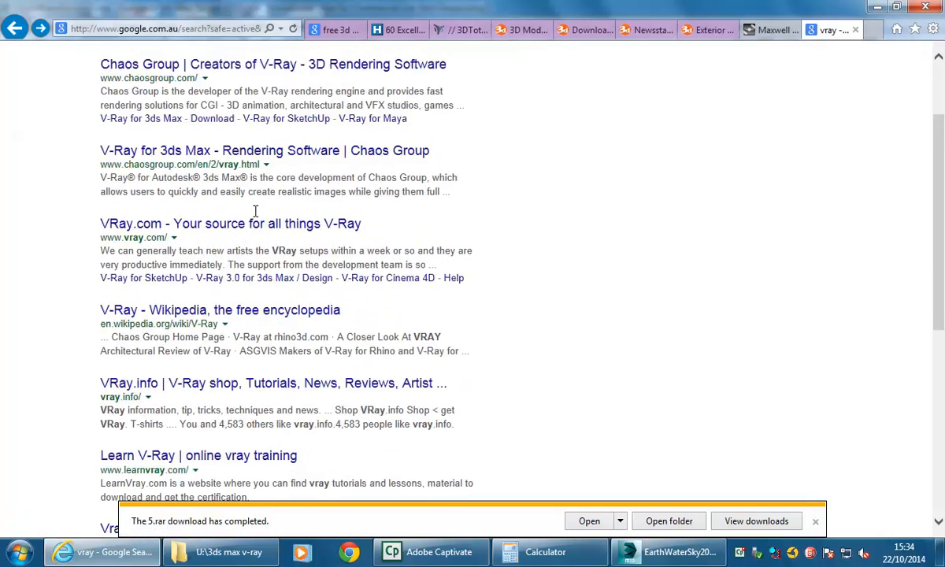
Refine the Google search to the suggested query "vray demo reel".
click(176, 63)
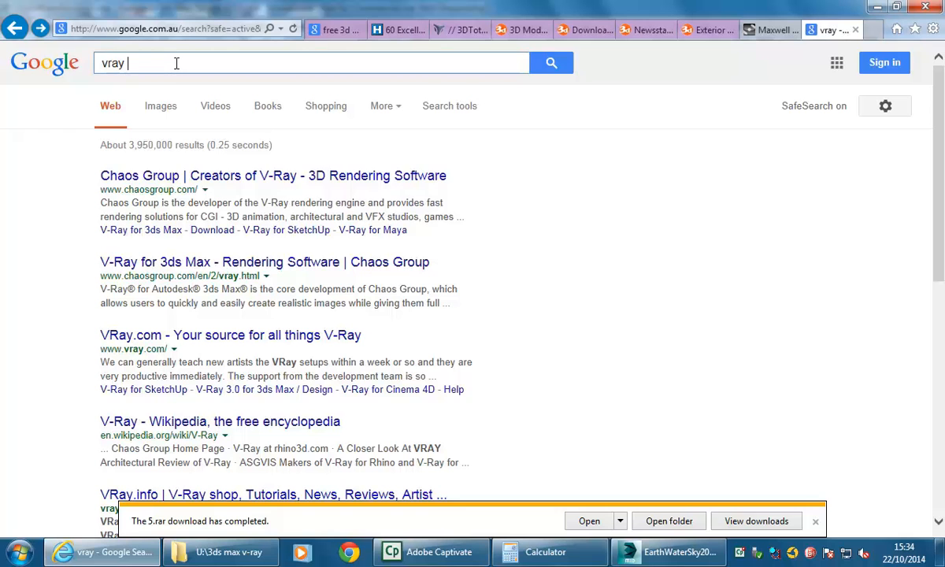
text(demo)
key(Down)
key(Down)
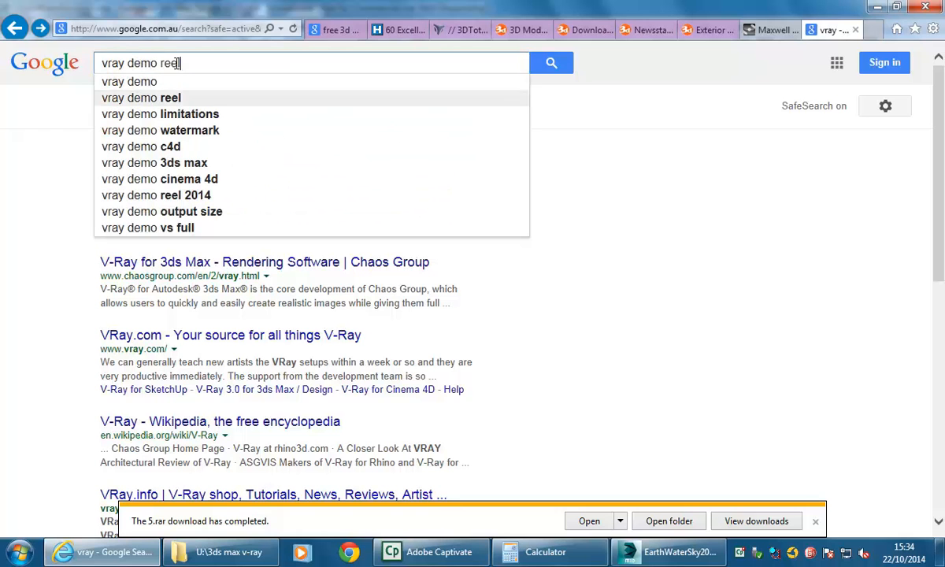
key(Return)
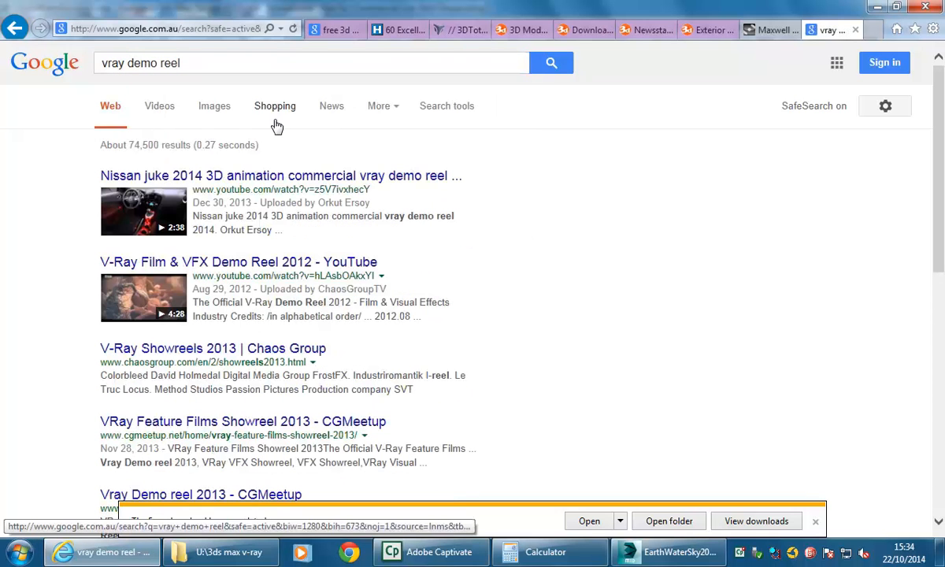
Open Chaos Group's V-Ray Showreels 2013 page, play the Architecture showreel, skip ahead in it, and close the video.
scroll(236, 271, down, 1)
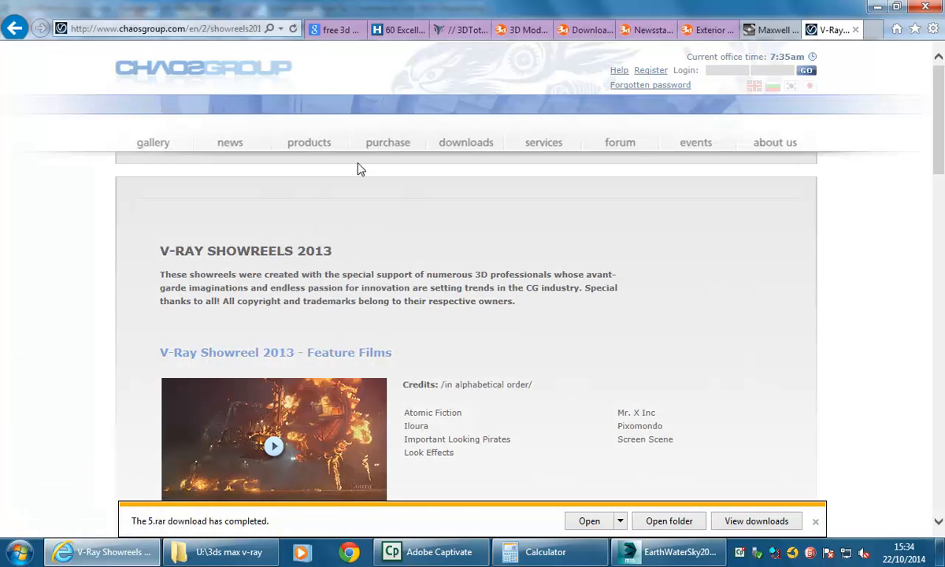
scroll(377, 179, down, 2)
scroll(376, 179, down, 4)
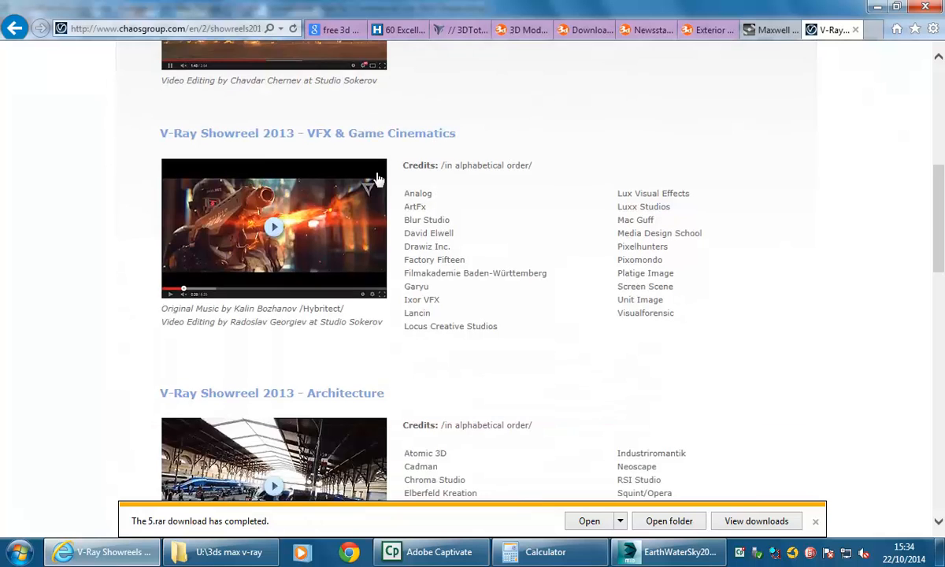
scroll(377, 179, down, 4)
click(274, 191)
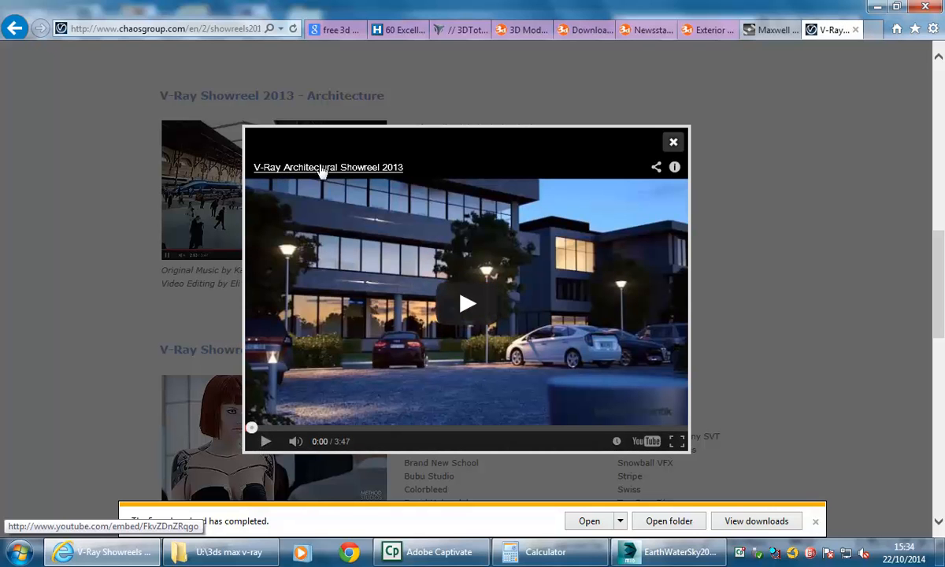
click(265, 442)
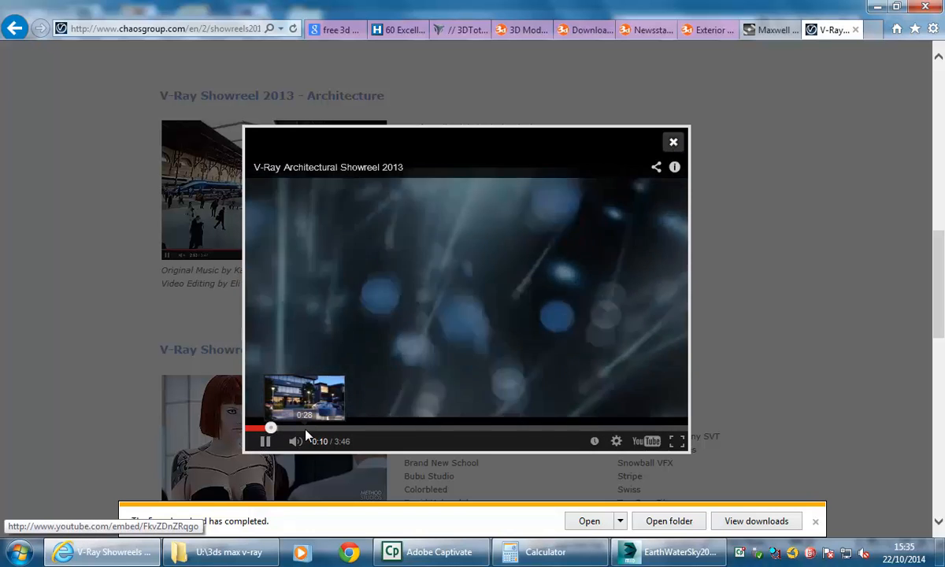
click(319, 429)
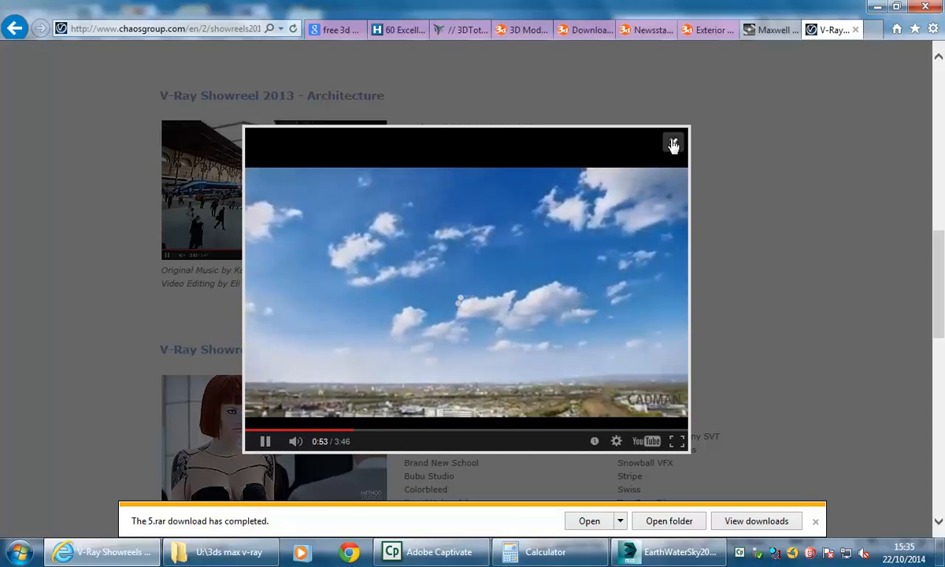
click(674, 144)
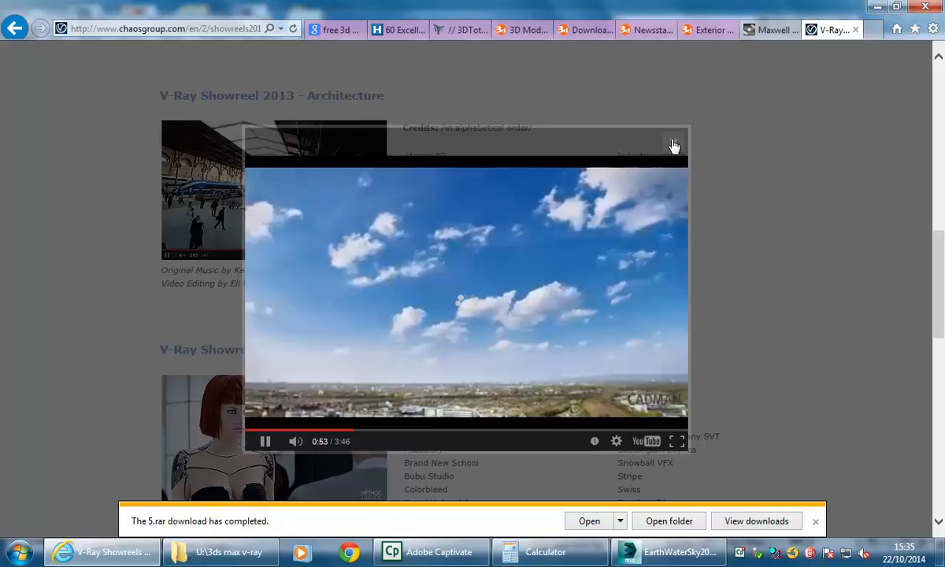
Return to the EarthWaterSky2014 scene in 3ds Max and select all the spiral staircase treads around their centre in the Top view.
click(876, 6)
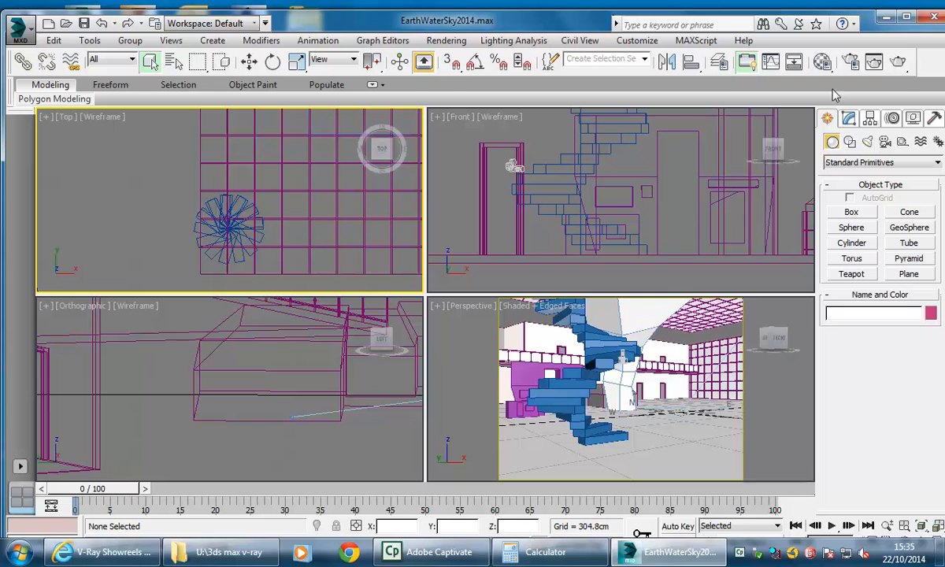
scroll(252, 198, up, 6)
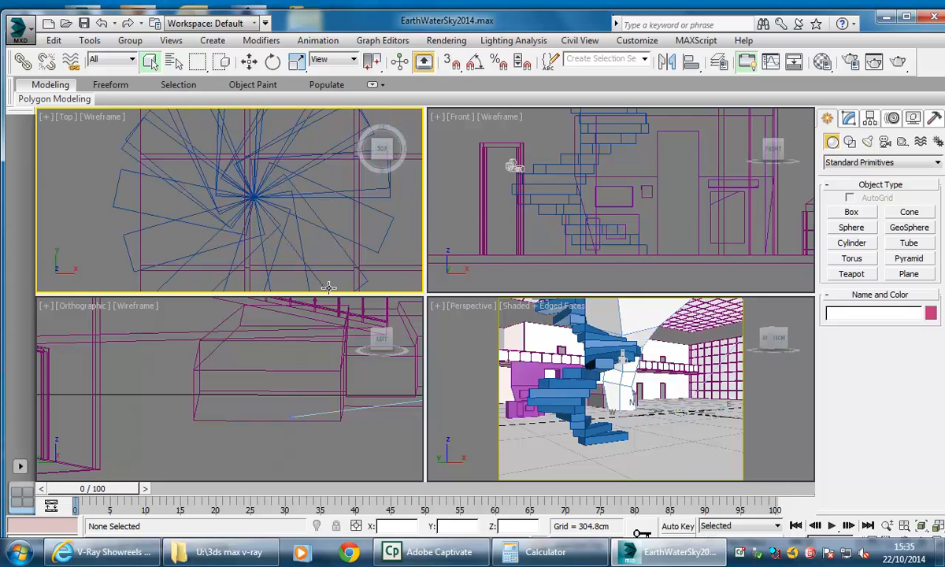
scroll(258, 204, up, 2)
scroll(252, 189, up, 2)
drag(249, 272, 251, 268)
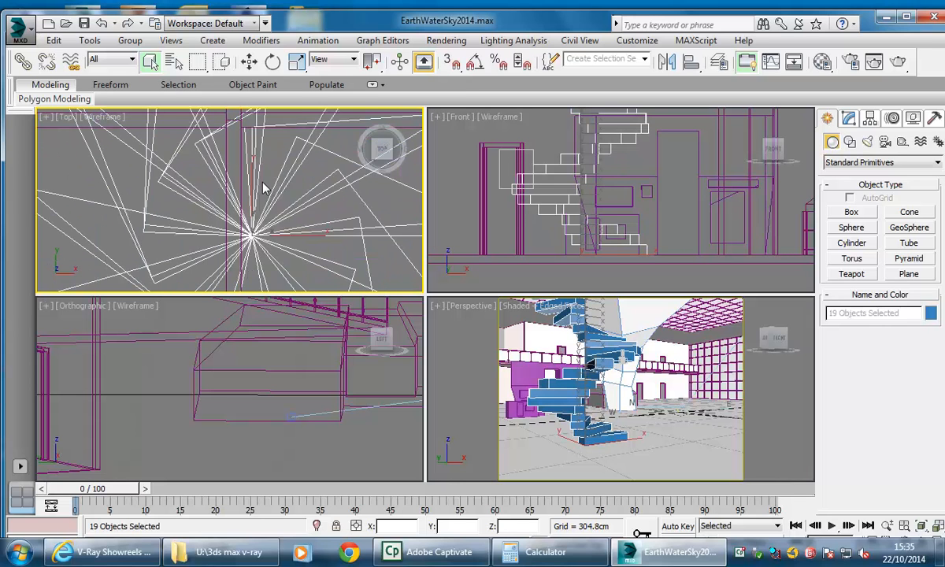
Hide the selected staircase treads, the purple wall unit and the generic model behind it.
right_click(260, 180)
click(290, 137)
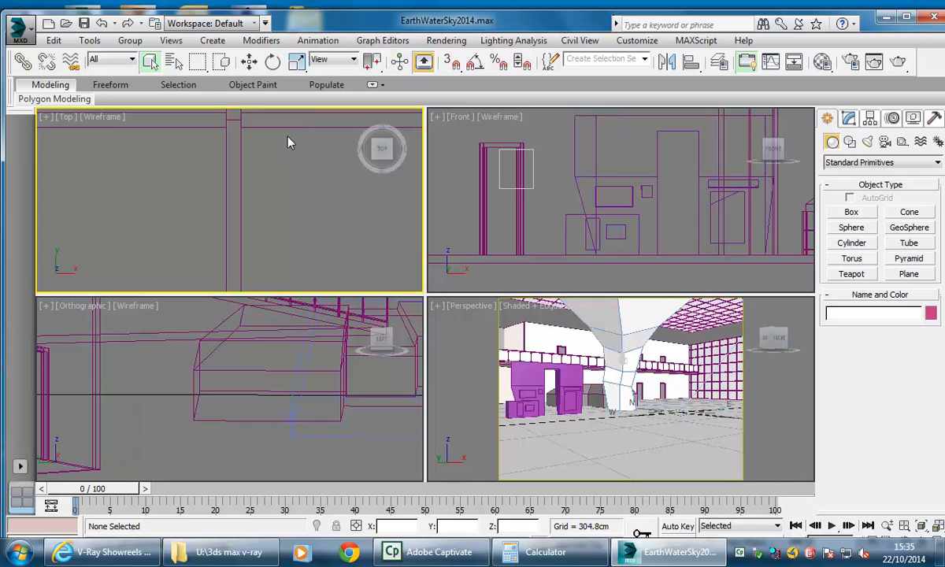
click(568, 386)
right_click(568, 386)
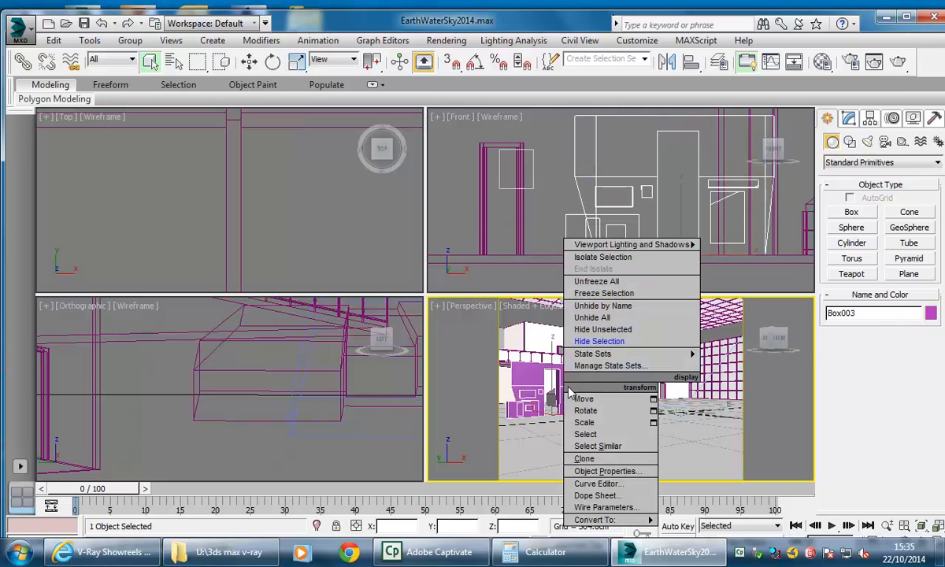
click(580, 340)
click(576, 396)
right_click(576, 395)
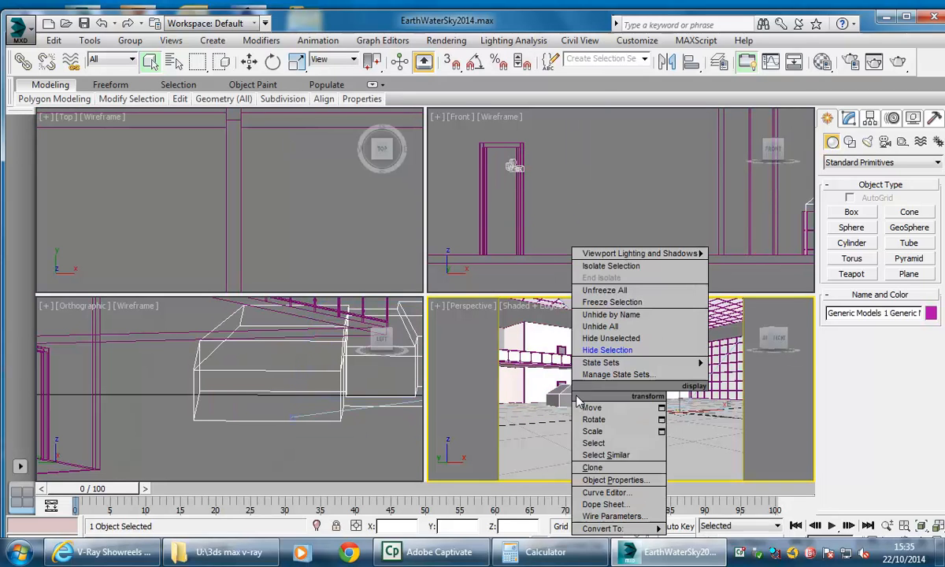
click(622, 350)
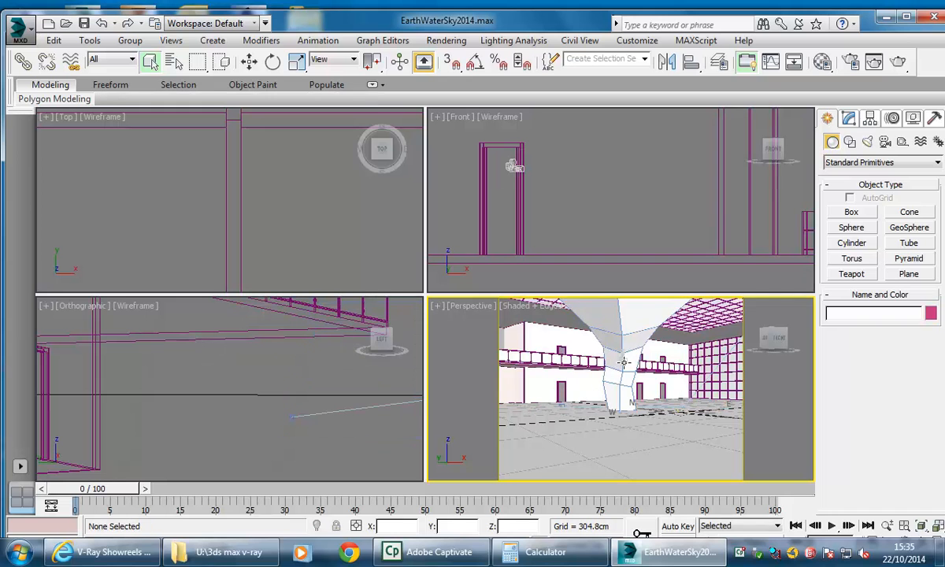
Show the whole building in the Top view and maximize the program window.
click(314, 228)
scroll(314, 228, down, 3)
middle_drag(315, 228, 252, 234)
scroll(310, 237, down, 8)
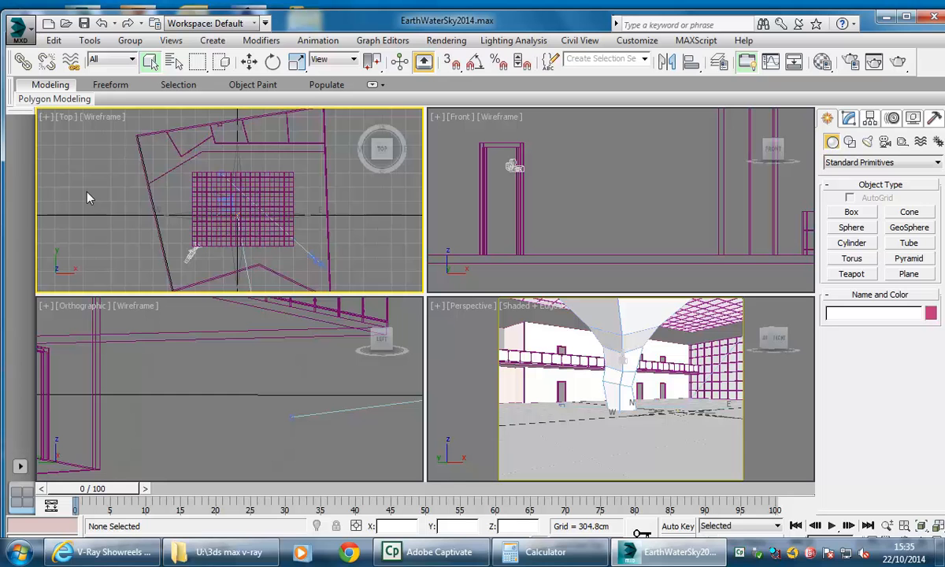
click(17, 32)
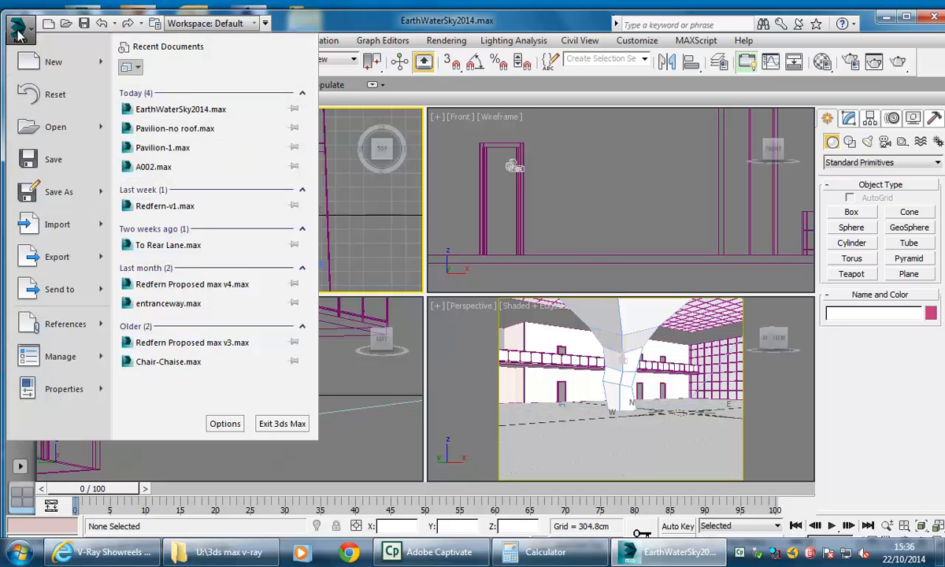
click(17, 33)
double_click(391, 27)
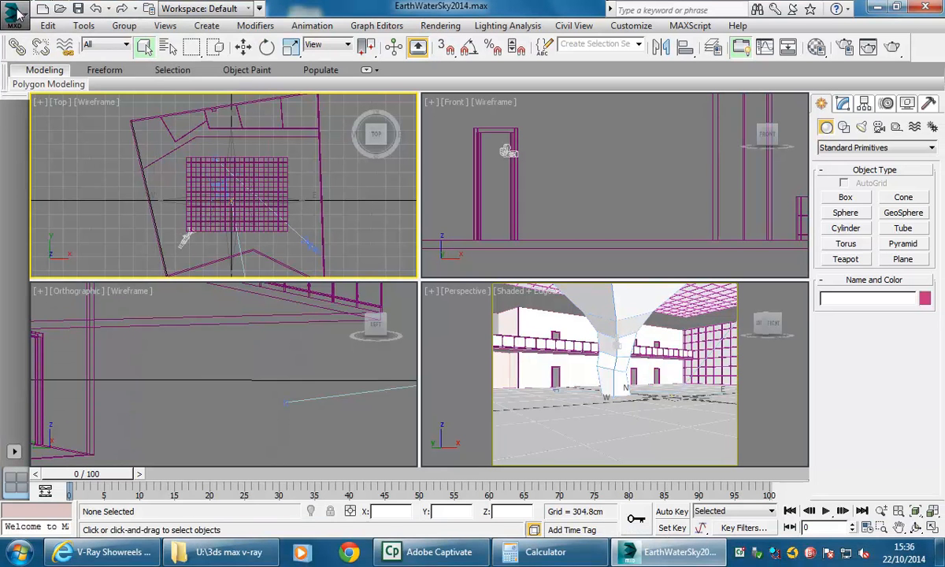
Start merging Pavilion-no roof.max from the IDST204A_Interior design modelling folder into the current scene.
click(13, 14)
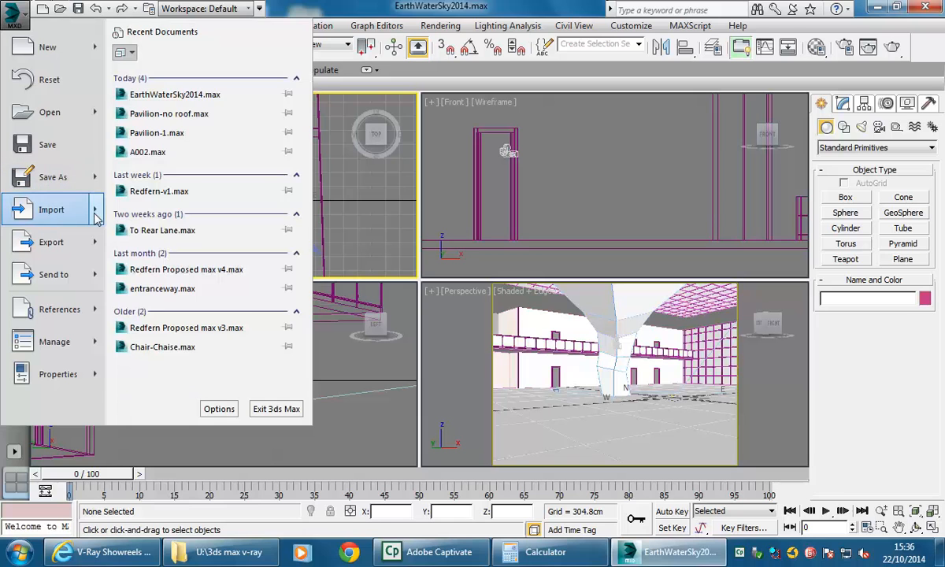
mouse_move(96, 218)
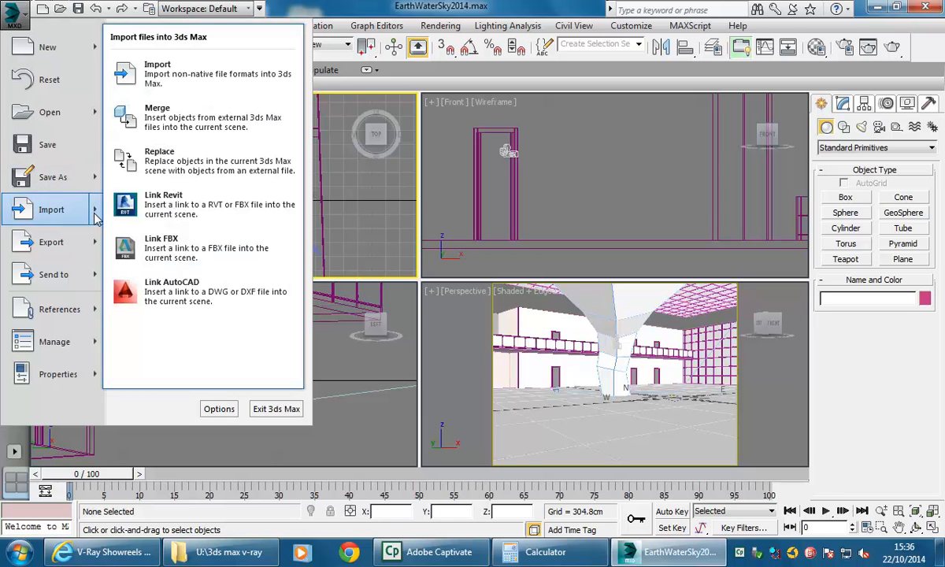
click(168, 119)
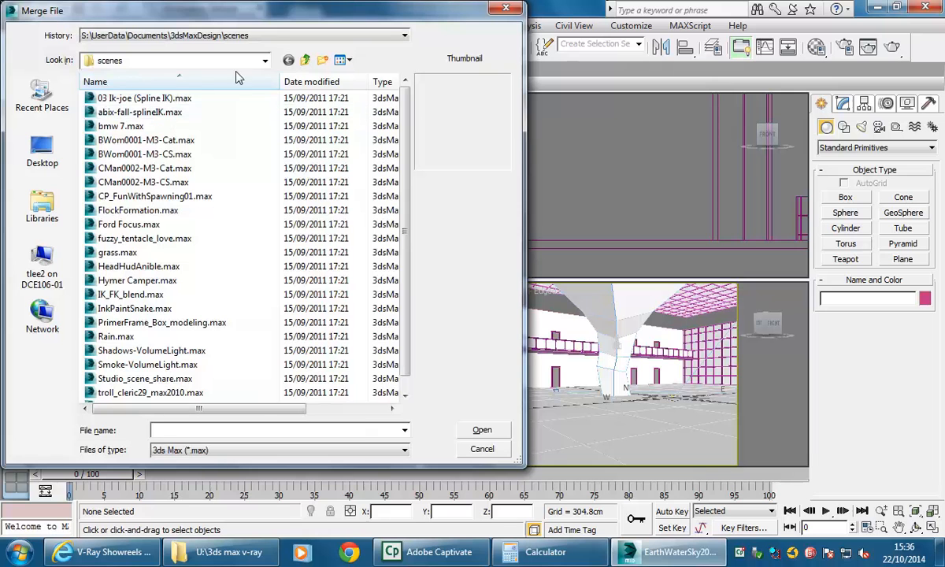
click(264, 61)
click(171, 246)
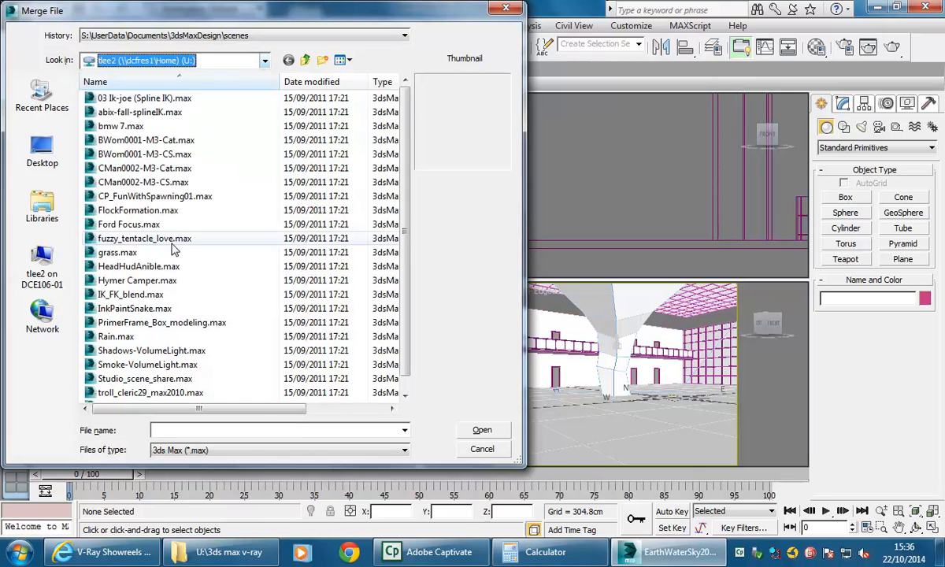
double_click(121, 113)
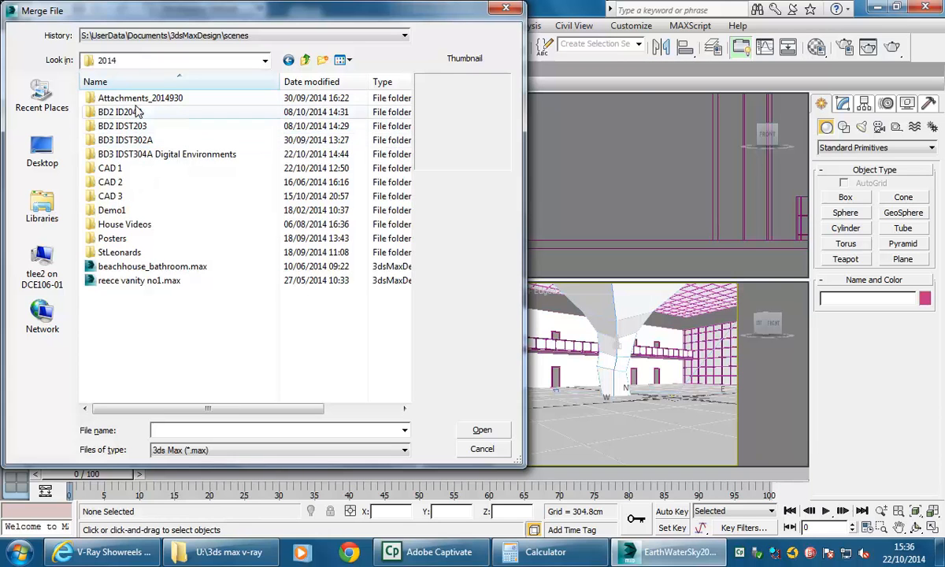
double_click(137, 114)
double_click(130, 99)
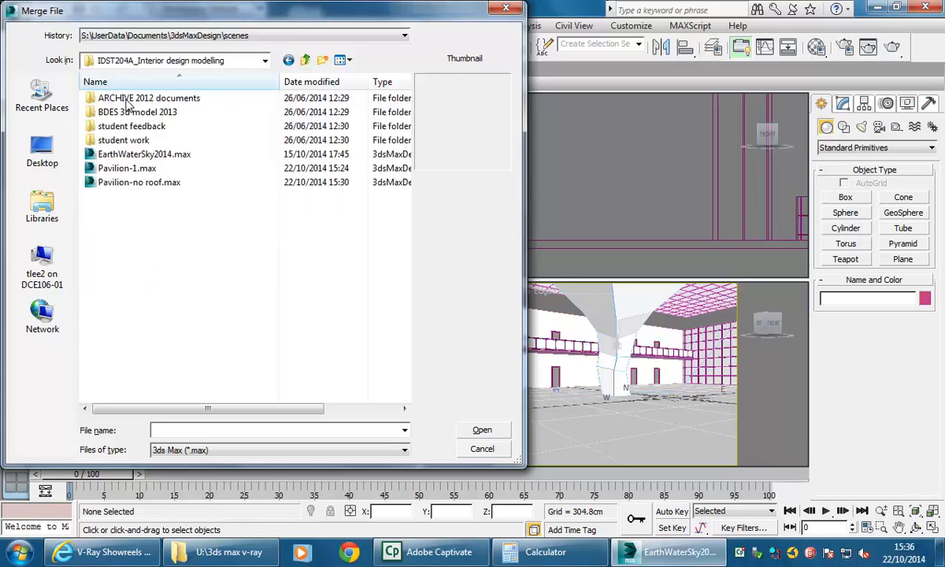
click(112, 186)
click(482, 430)
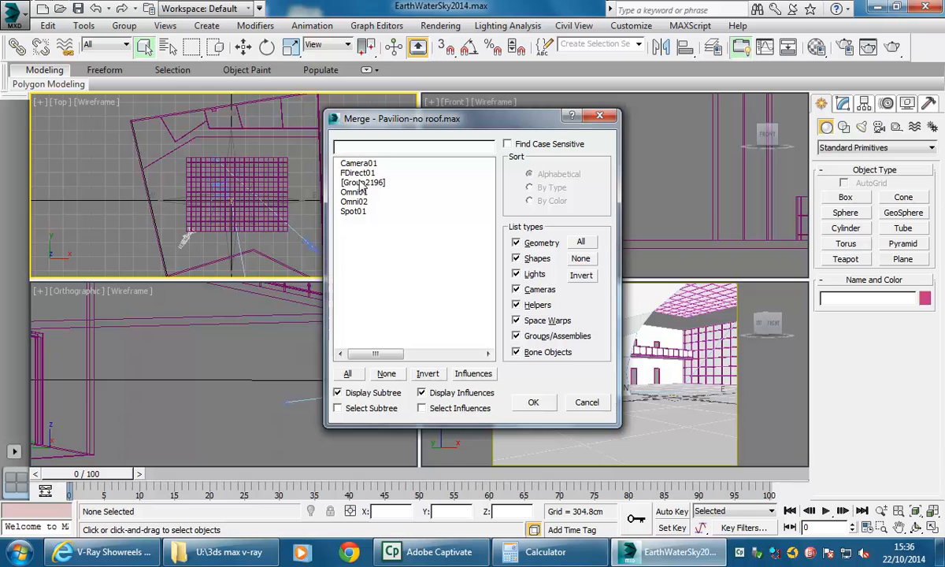
Examine the mergeable objects in the pavilion file: its group, camera, direct light, omni lights and spotlight.
click(361, 183)
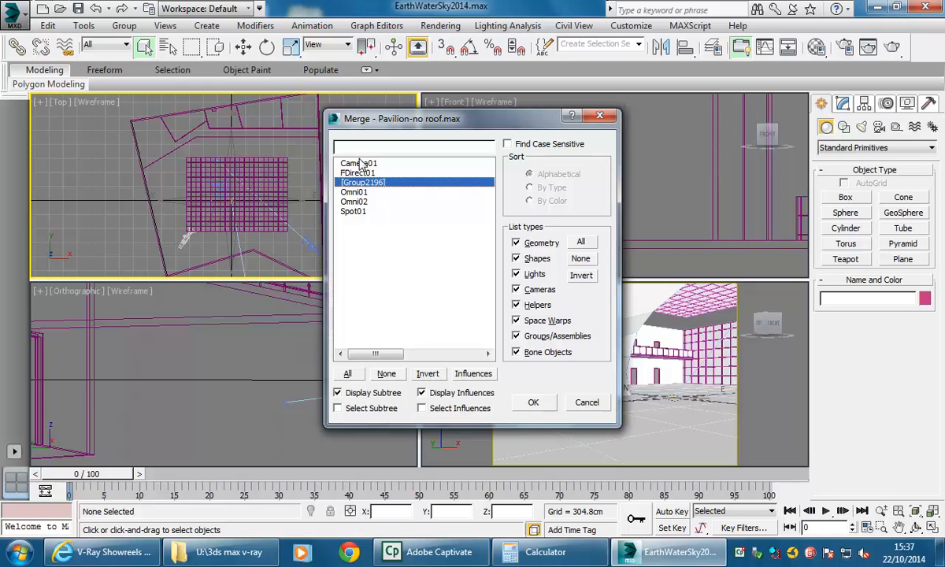
click(358, 164)
click(356, 173)
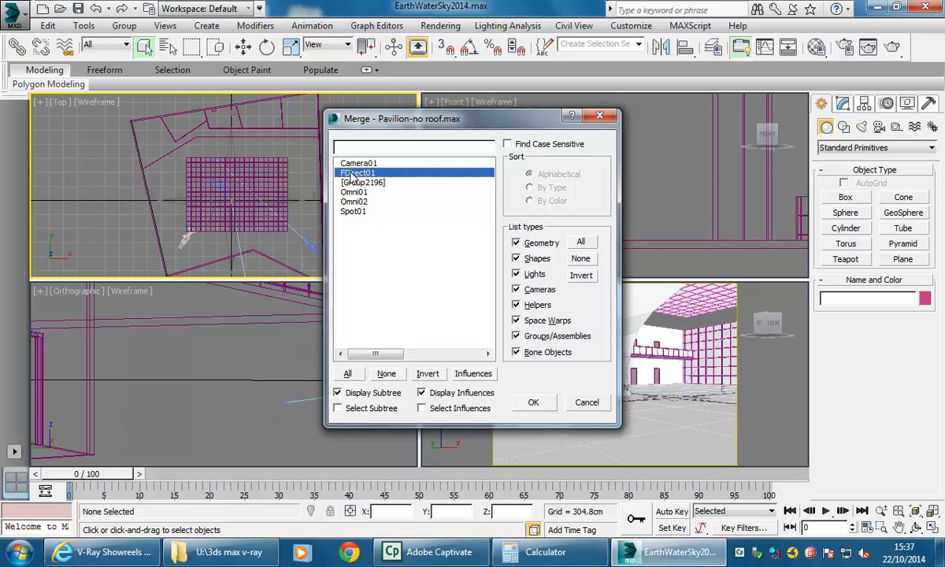
click(354, 192)
click(355, 202)
click(354, 211)
click(361, 174)
click(356, 192)
click(361, 203)
click(356, 193)
click(363, 203)
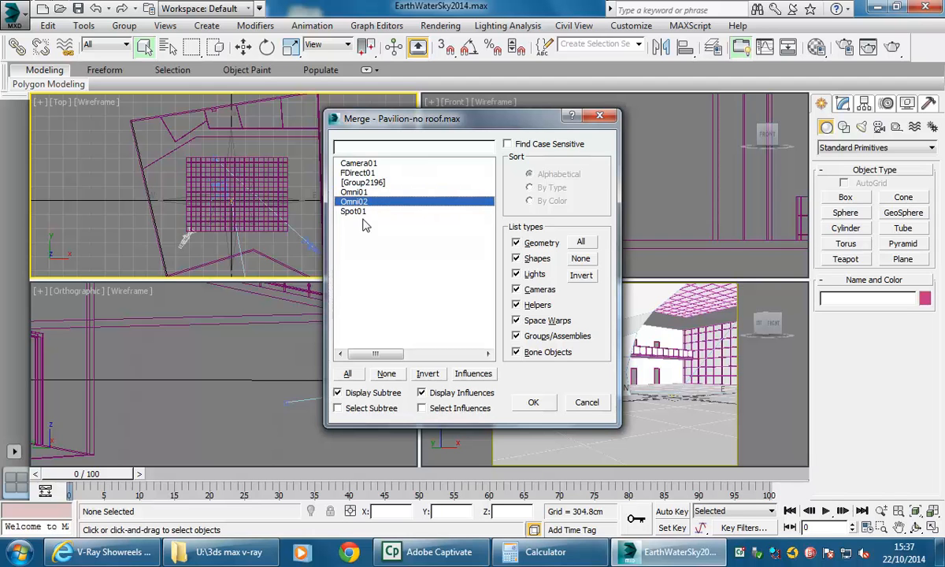
click(357, 213)
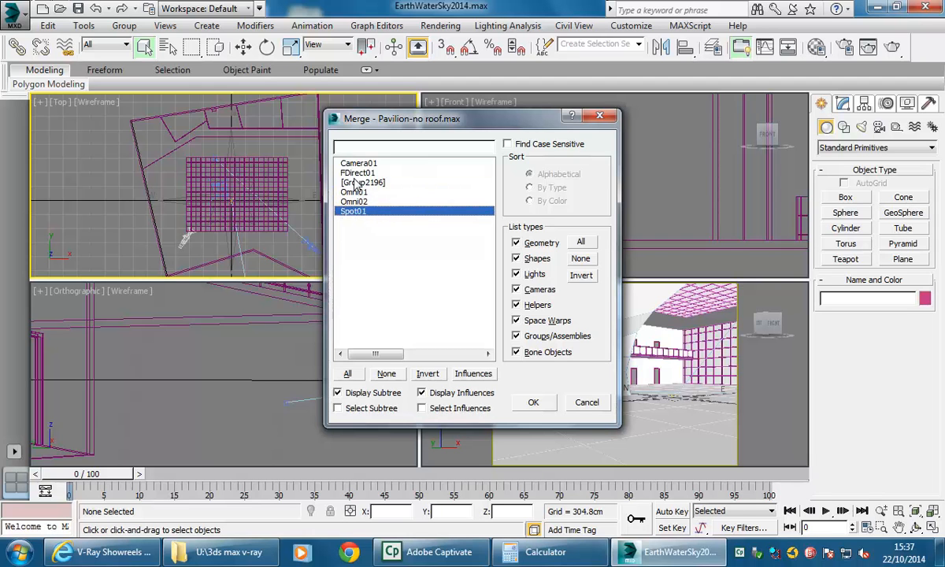
Merge only Group2196 from the pavilion file into the scene, leaving out its camera and lights.
click(338, 183)
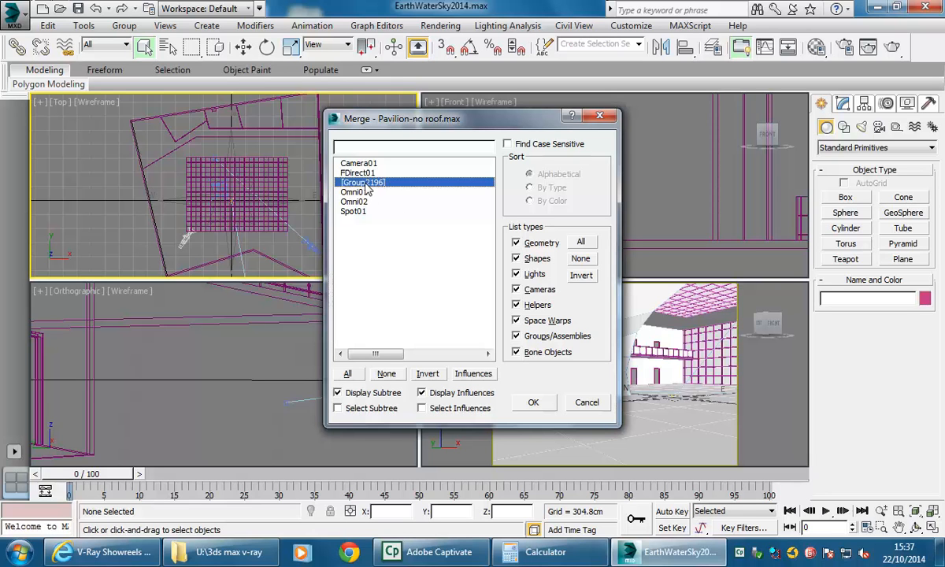
click(533, 403)
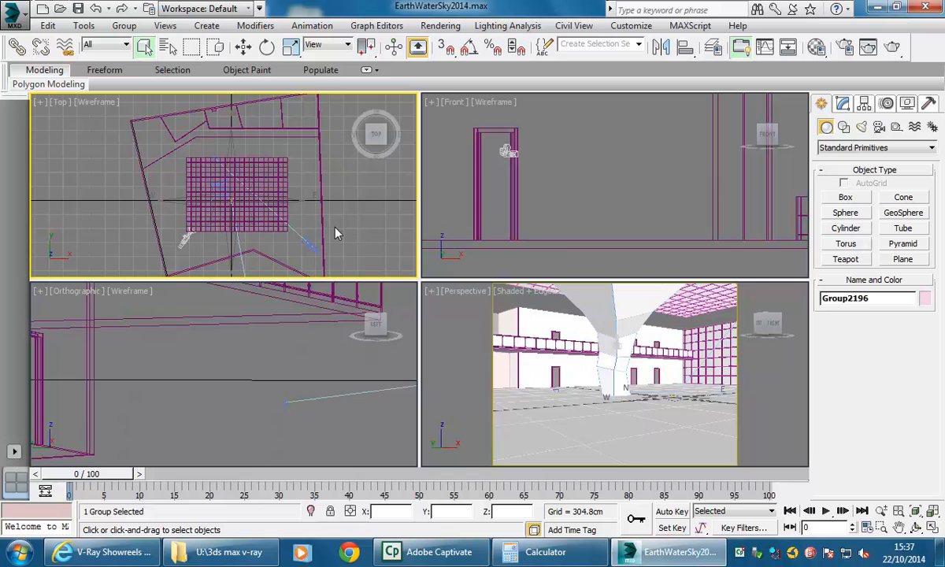
Move the merged pavilion group over the building in the Top view, to about X 285 cm, Y 928 cm.
middle_drag(207, 183, 219, 184)
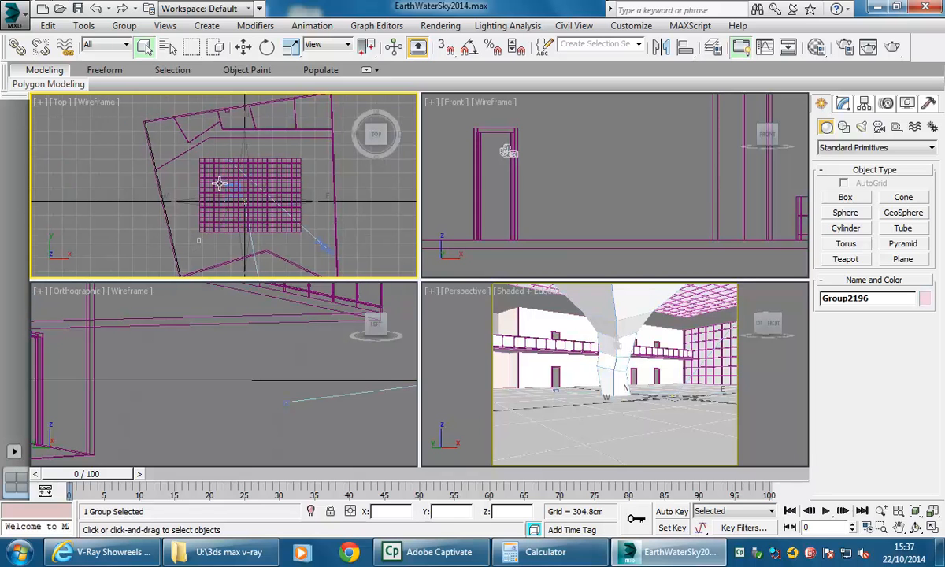
scroll(220, 184, down, 4)
scroll(195, 184, up, 2)
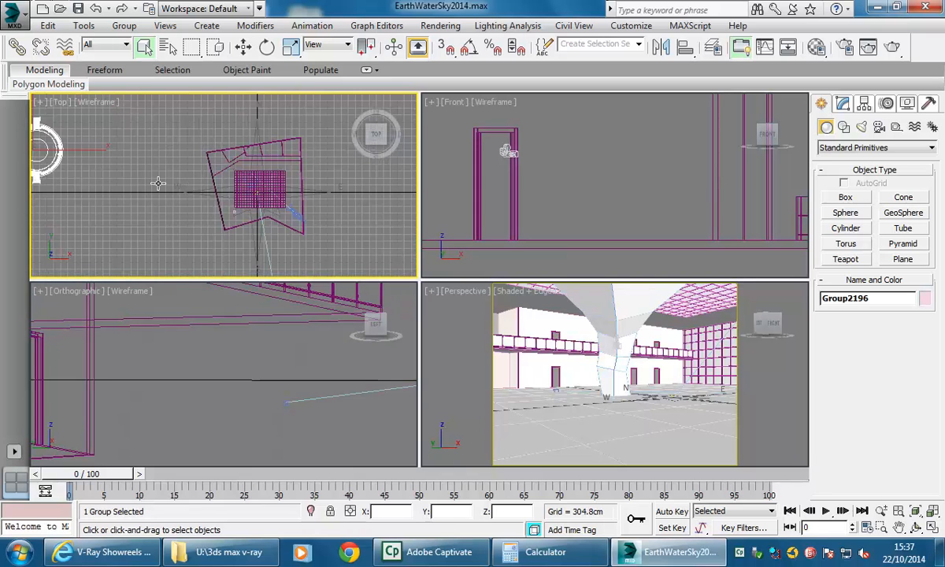
middle_drag(102, 180, 175, 198)
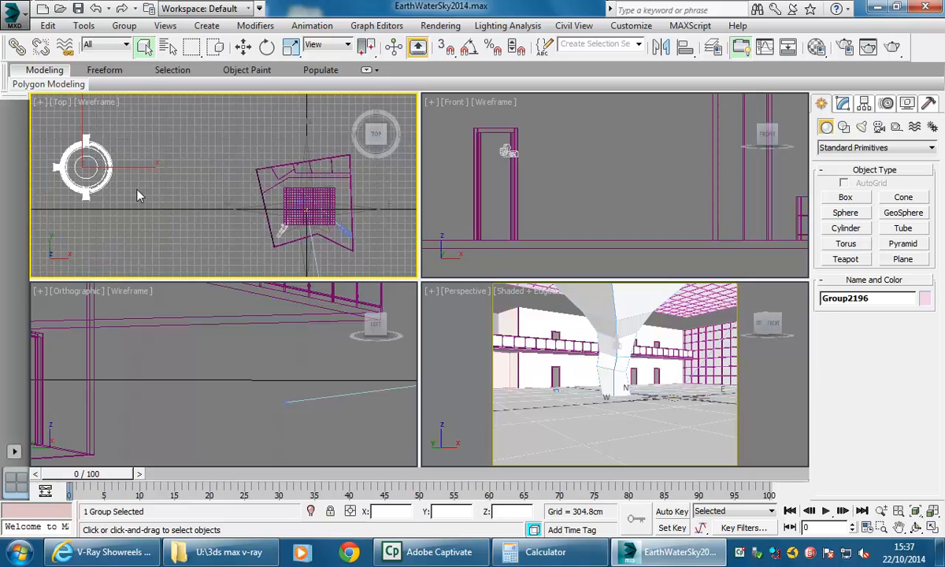
right_click(134, 191)
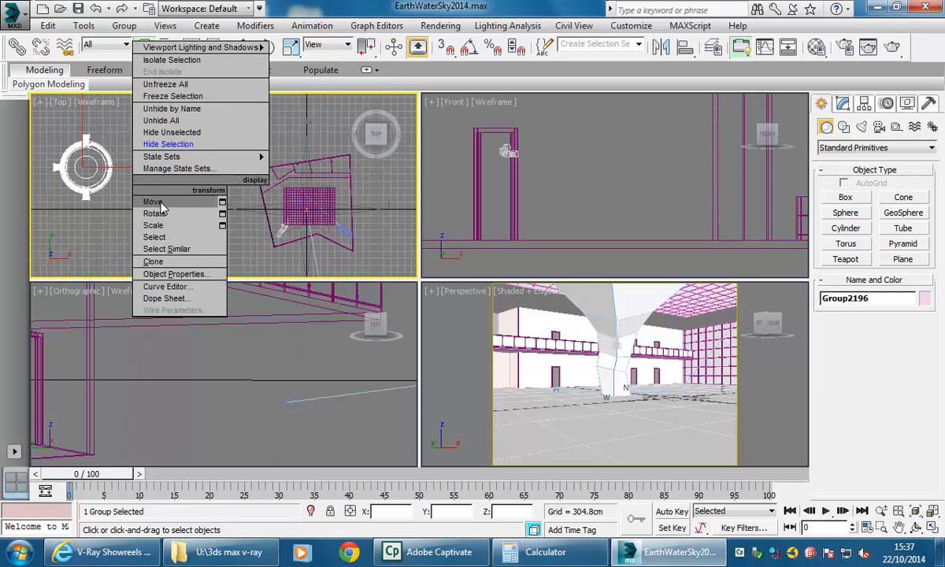
click(156, 203)
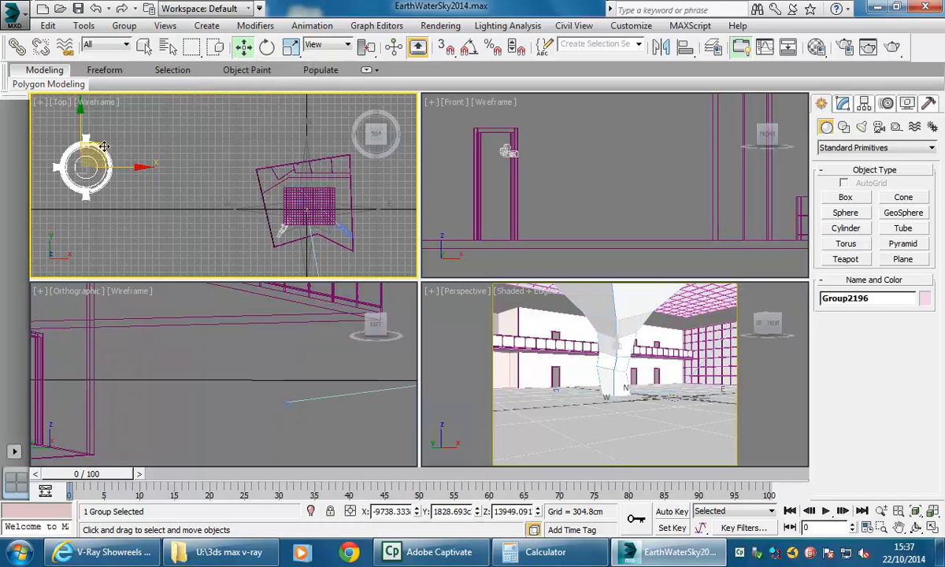
drag(120, 145, 335, 166)
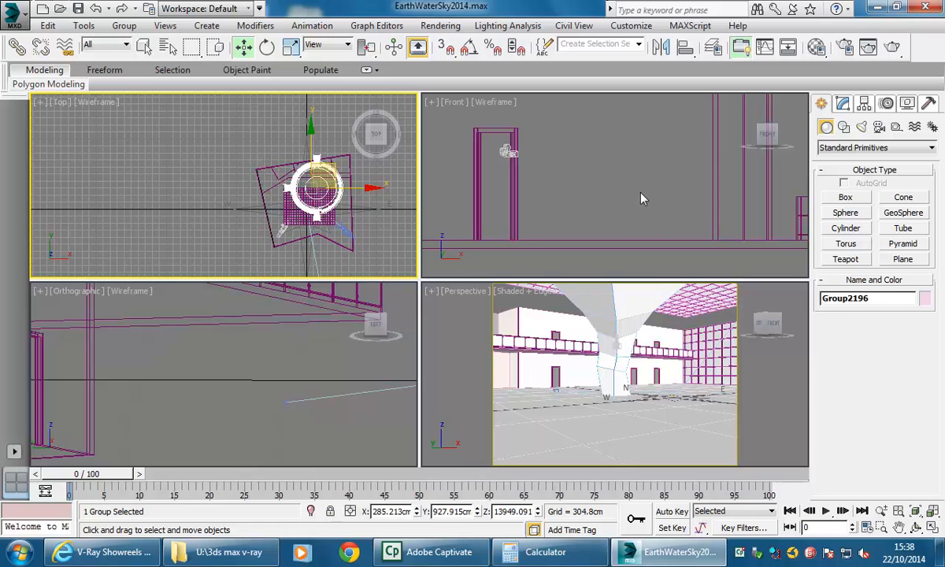
Lower the pavilion group to the building's level in the Front view, to about Z 175 cm.
scroll(638, 193, down, 6)
scroll(596, 250, down, 10)
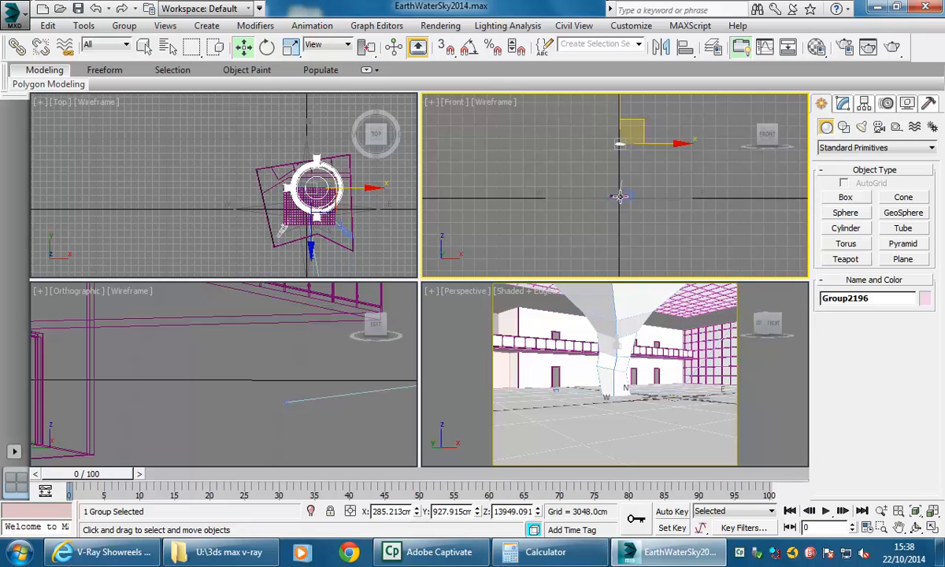
scroll(620, 198, up, 2)
middle_drag(647, 164, 629, 187)
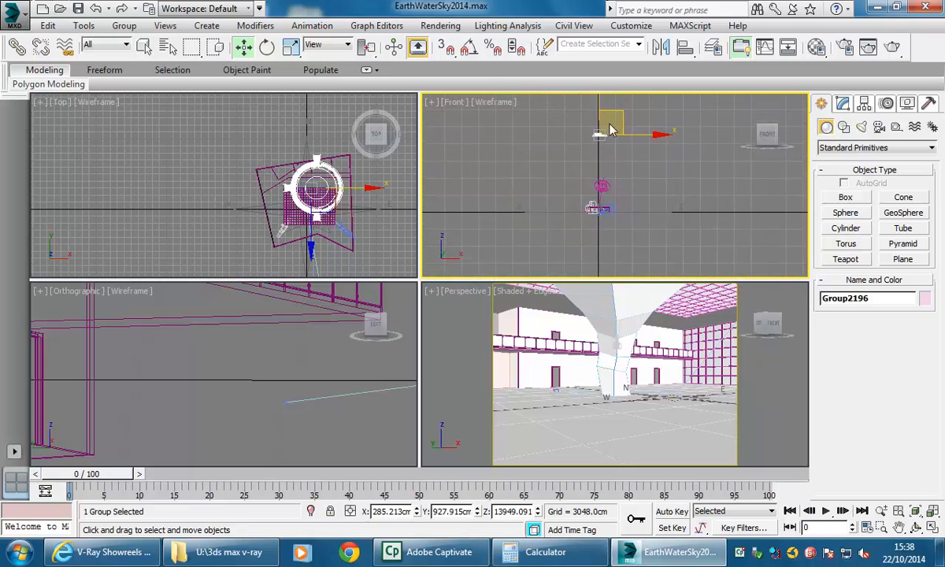
drag(598, 157, 595, 189)
scroll(599, 186, up, 5)
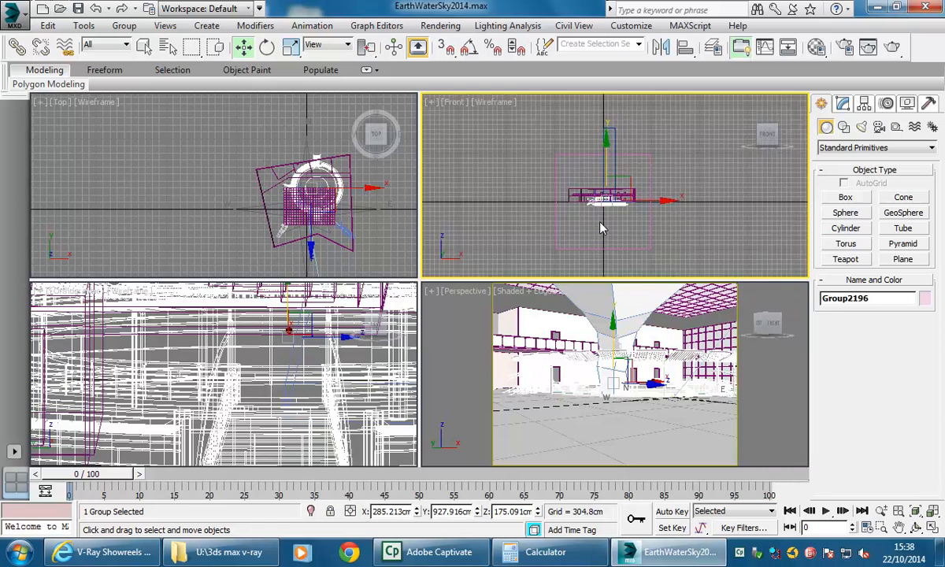
Adjust the pavilion's height against the building floor in the Front view, to about Z 362 cm.
scroll(611, 167, up, 3)
mouse_move(614, 181)
mouse_down()
mouse_move(611, 164)
mouse_move(612, 187)
mouse_up()
scroll(614, 190, up, 4)
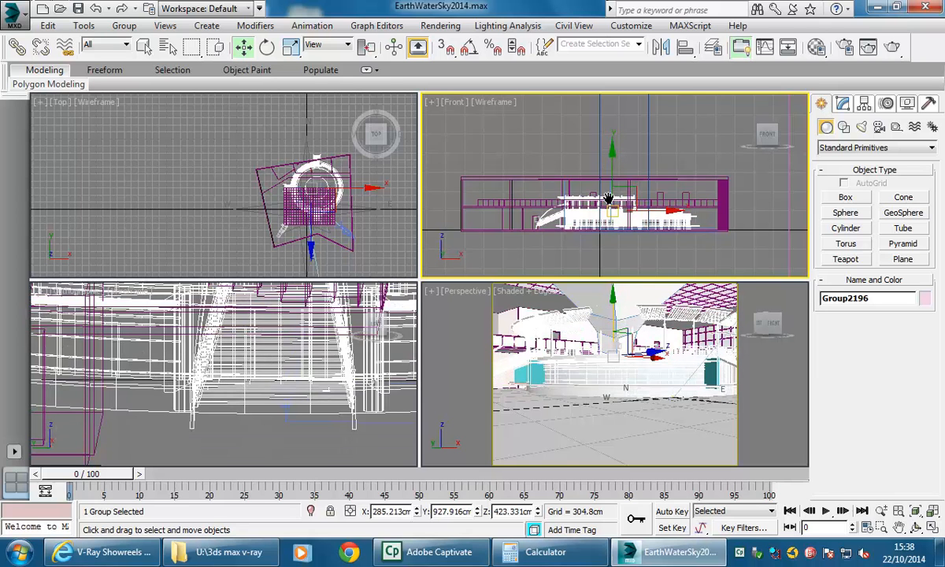
scroll(614, 190, up, 3)
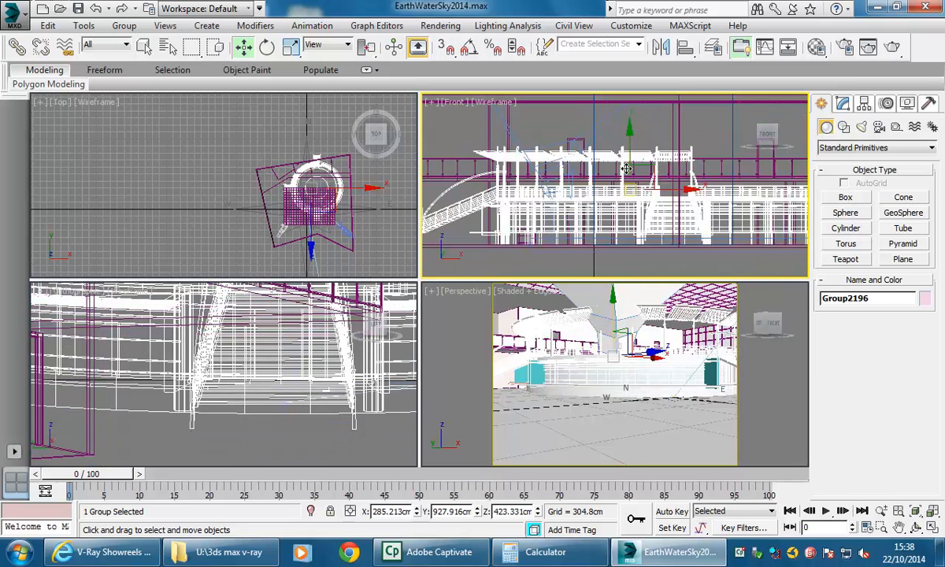
scroll(649, 158, up, 2)
middle_drag(649, 158, 682, 162)
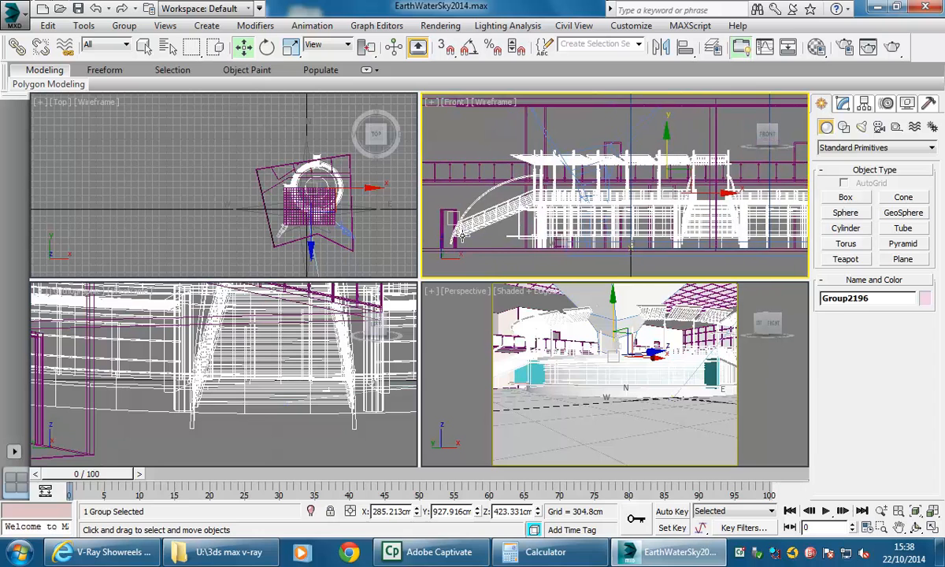
drag(666, 148, 659, 158)
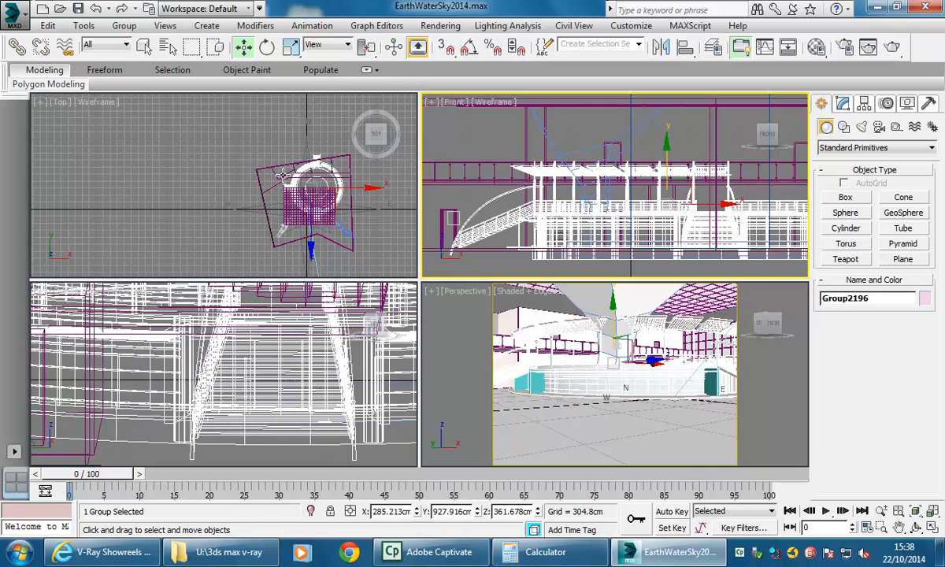
Move the pavilion in the Top view so it centres on the roof grid, at about X -57 cm, Y 348 cm.
right_click(266, 164)
scroll(290, 200, up, 3)
middle_drag(289, 200, 235, 194)
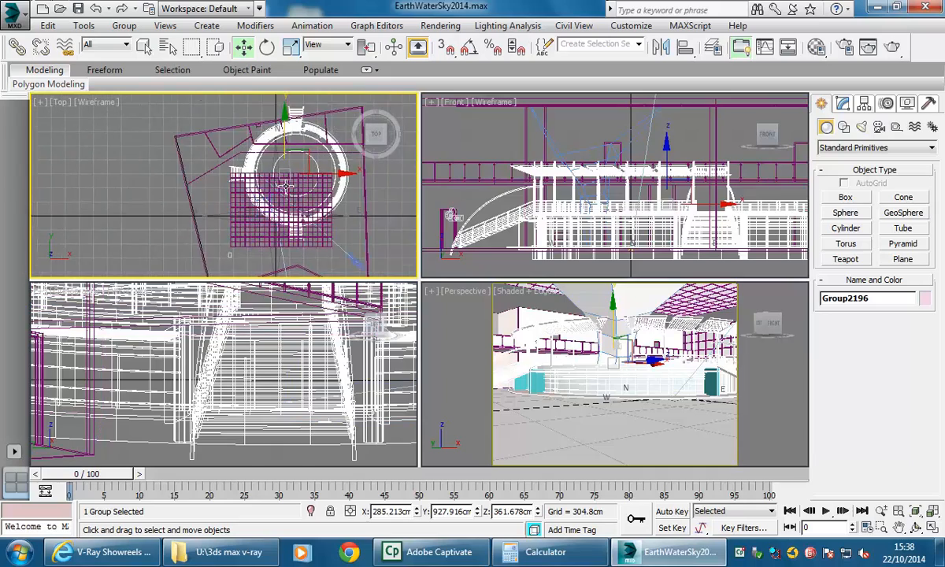
scroll(266, 181, up, 2)
drag(302, 148, 285, 180)
Frame the pavilion in a maximized Perspective view and render it, continuing despite the missing map files.
click(568, 372)
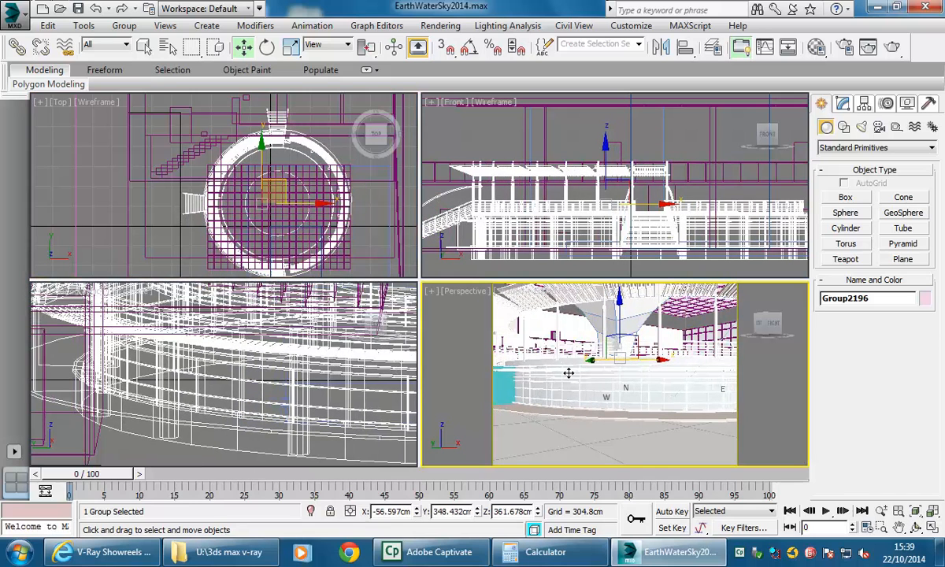
key(ctrl+p)
drag(575, 367, 605, 389)
right_click(638, 387)
click(934, 530)
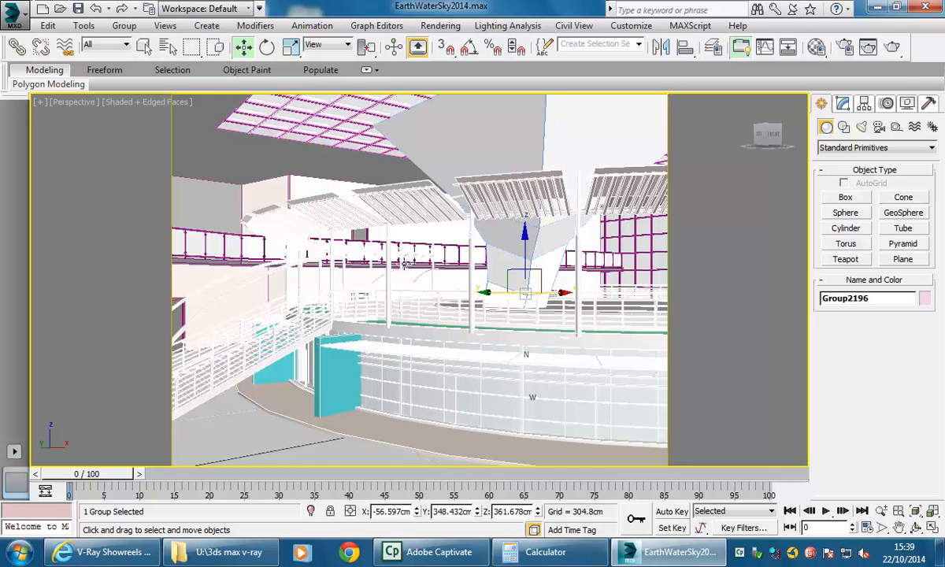
click(868, 46)
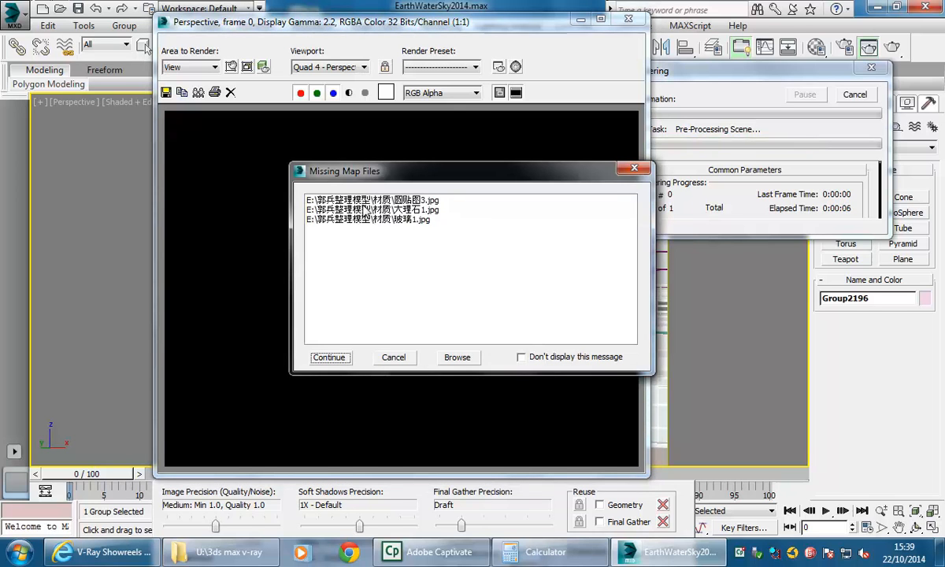
click(330, 357)
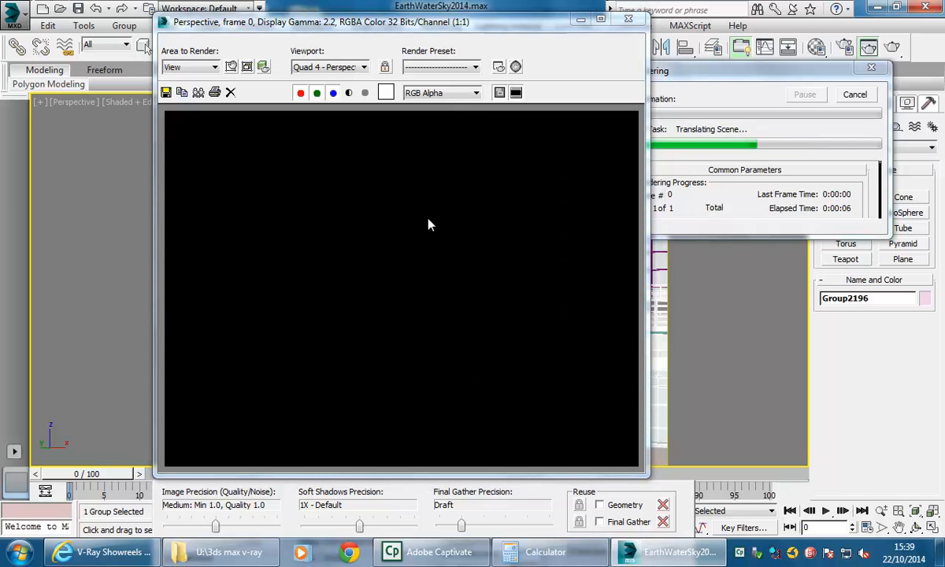